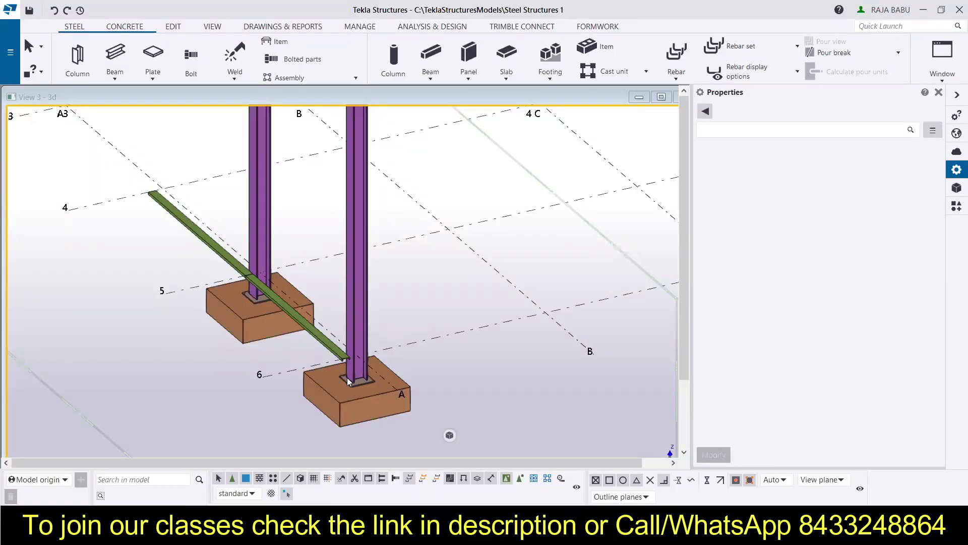
# Model a 150 mm steel beam along the green channel's edge, from the column edge to the channel's end at grid 6.
pyautogui.scroll(3, 318, 349)
pyautogui.scroll(-8, 313, 352)
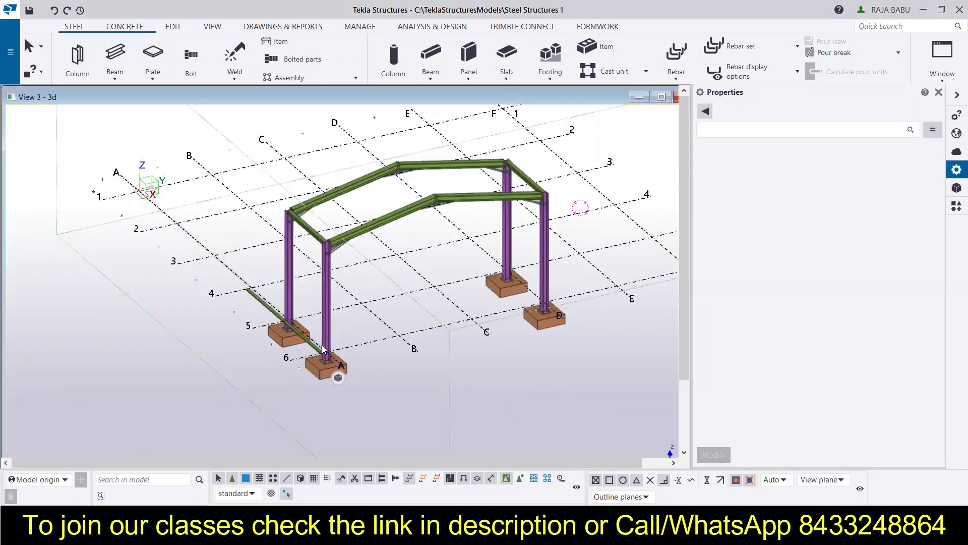
pyautogui.click(313, 355)
pyautogui.scroll(1, 332, 346)
pyautogui.scroll(5, 332, 346)
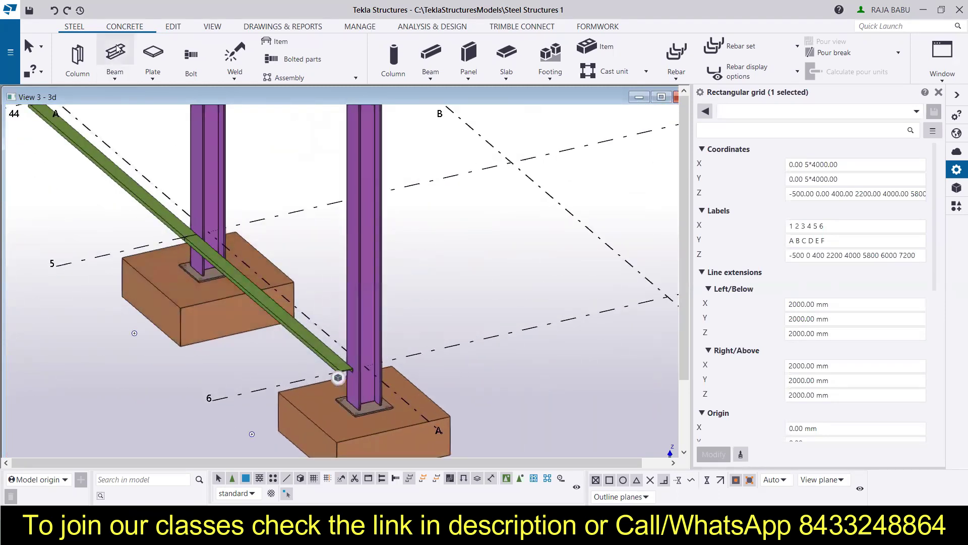
pyautogui.click(120, 65)
pyautogui.click(121, 65)
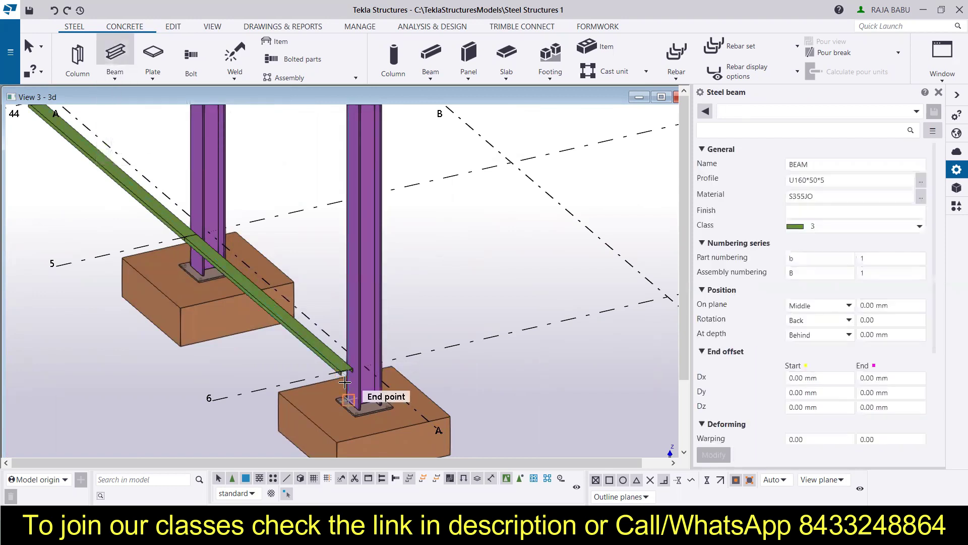
pyautogui.scroll(3, 368, 399)
pyautogui.scroll(4, 371, 398)
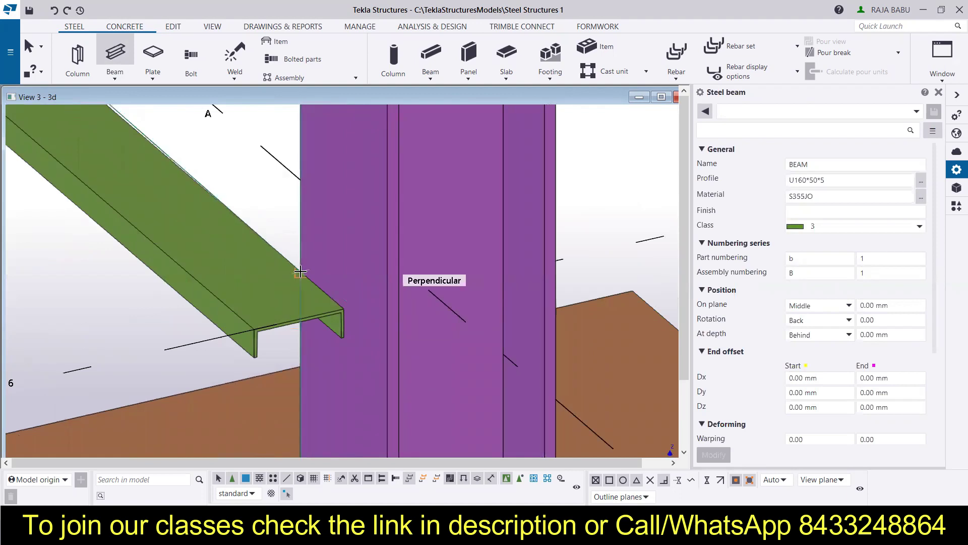
pyautogui.click(300, 272)
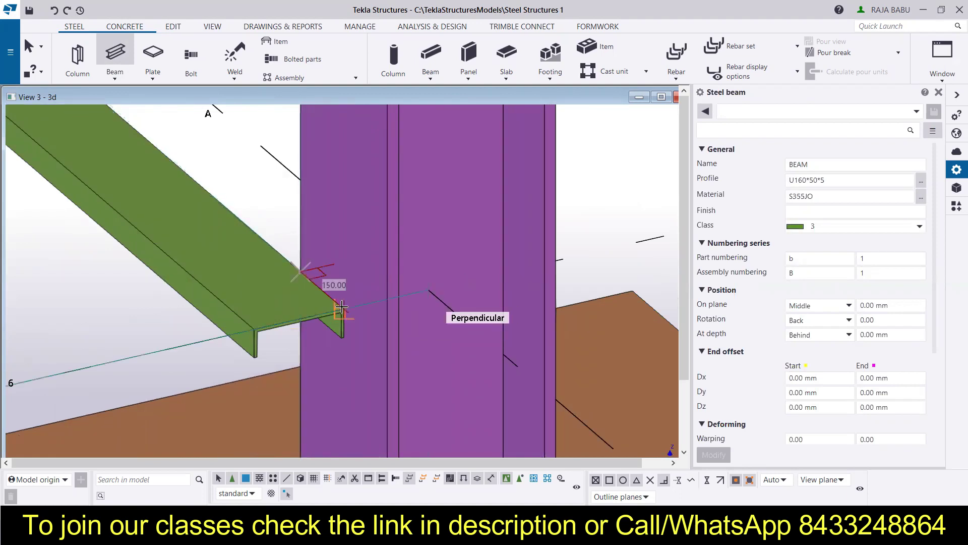
pyautogui.click(342, 311)
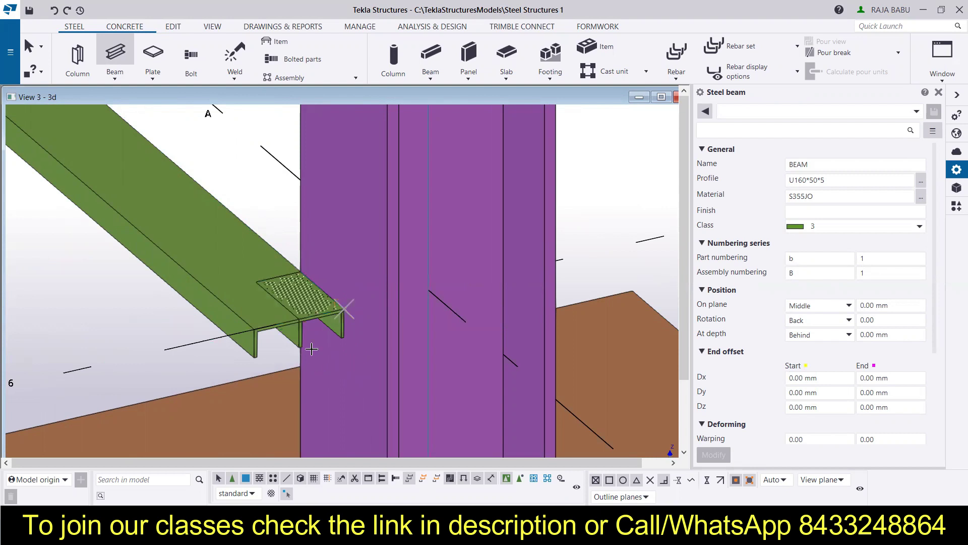
# Switch the 3D view's parts to wireframe and then to transparent shaded rendering around the new short beam.
pyautogui.scroll(4, 309, 333)
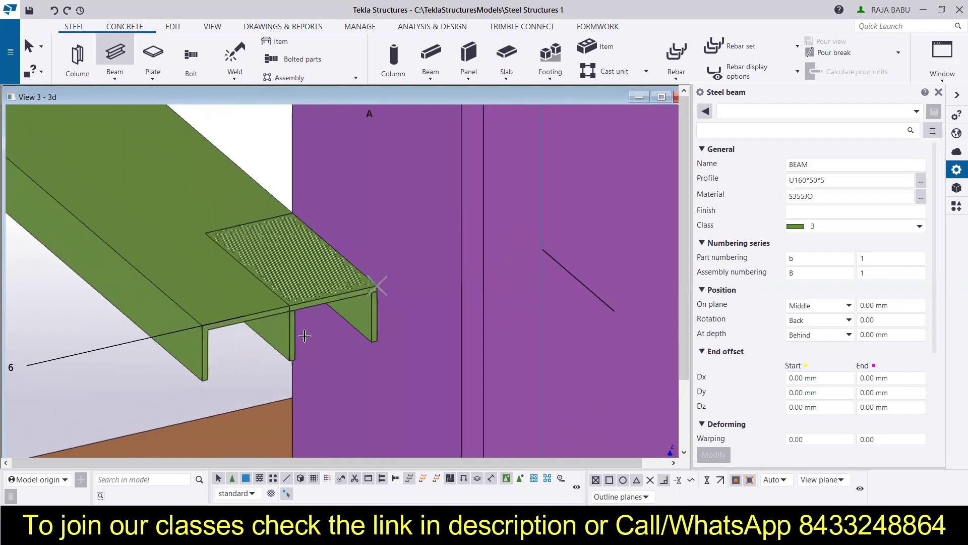
pyautogui.hotkey('ctrl', '1')
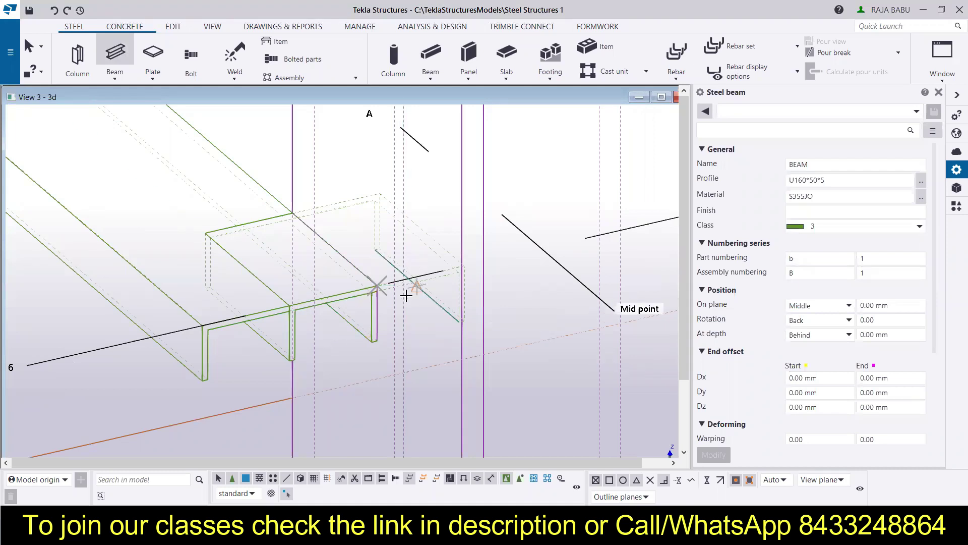
pyautogui.hotkey('ctrl', '2')
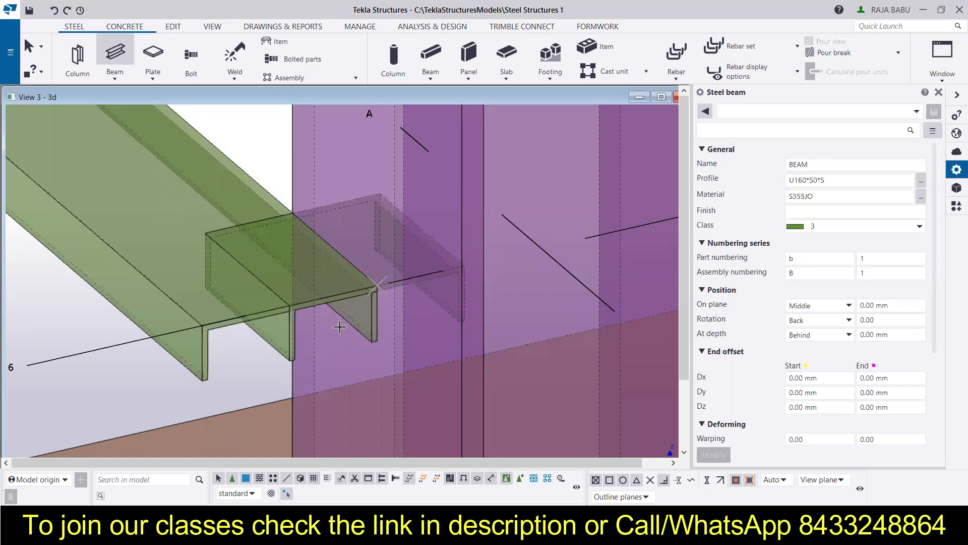
pyautogui.scroll(-2, 336, 323)
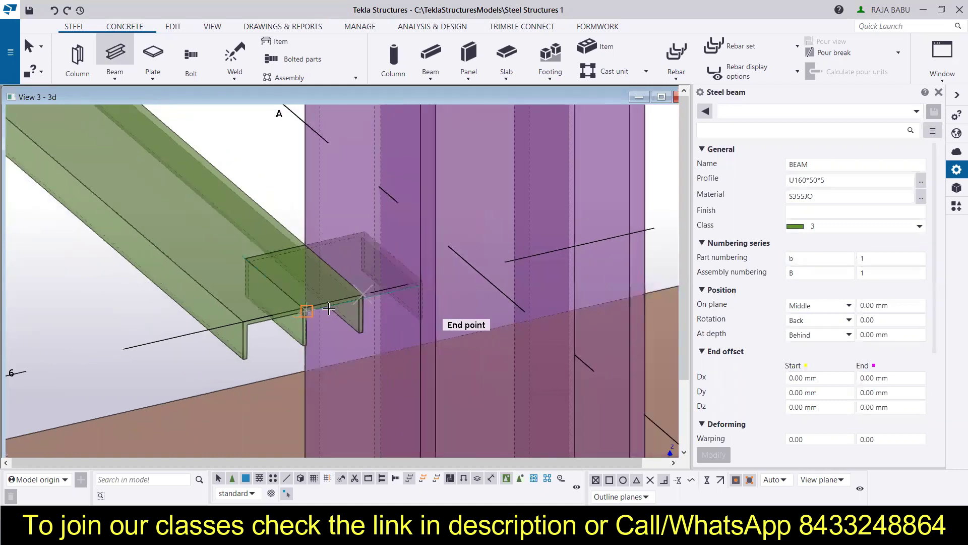
# Set the profile for new steel beams to L50*50*5 and end the beam command.
pyautogui.click(921, 180)
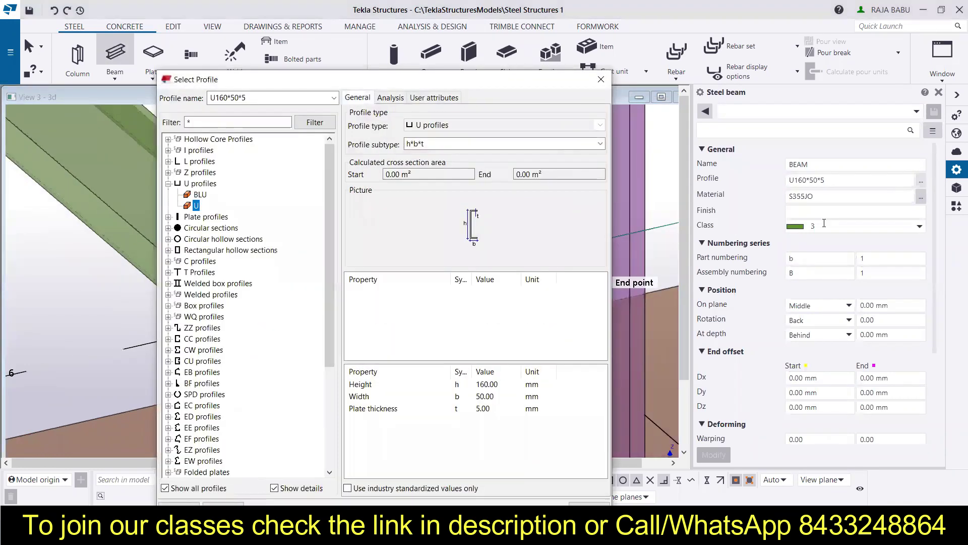
pyautogui.click(168, 162)
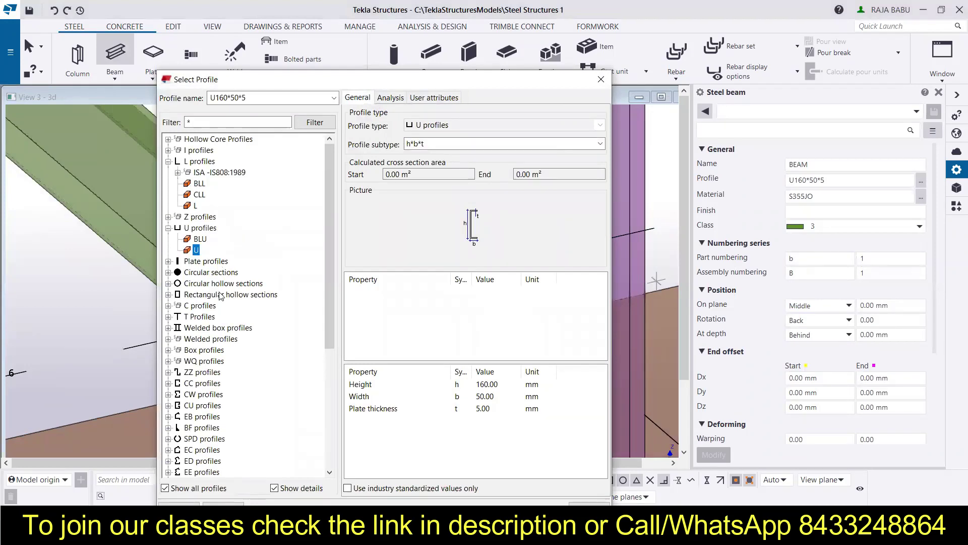
pyautogui.click(190, 207)
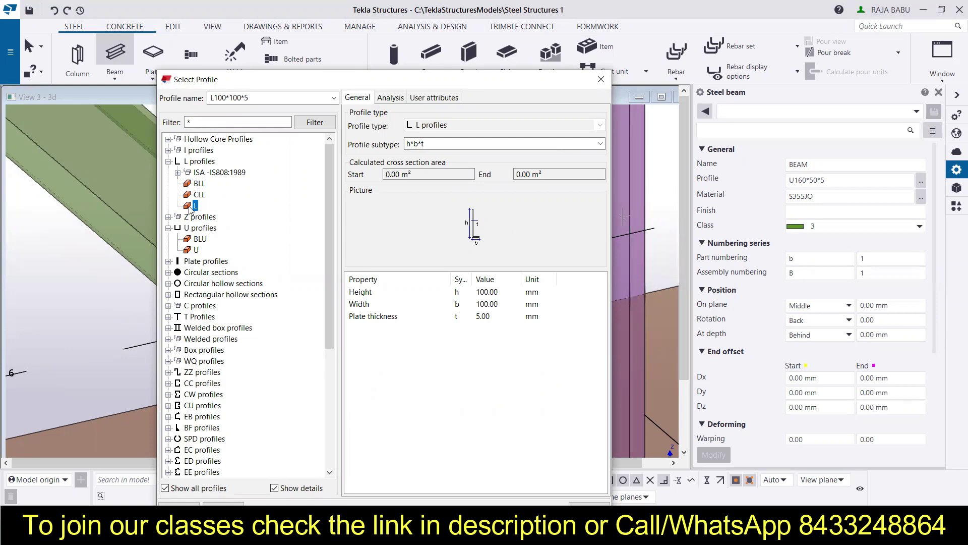
pyautogui.doubleClick(190, 206)
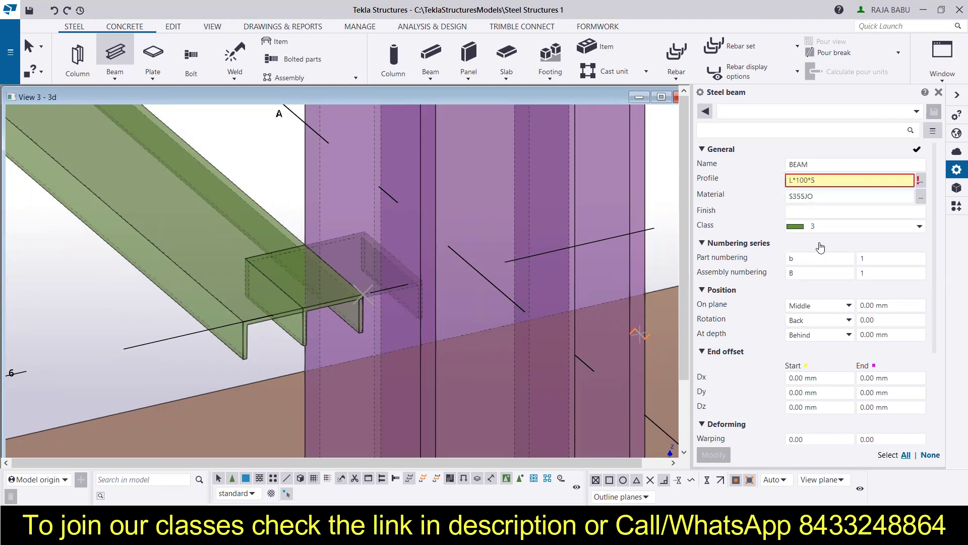
pyautogui.write('0')
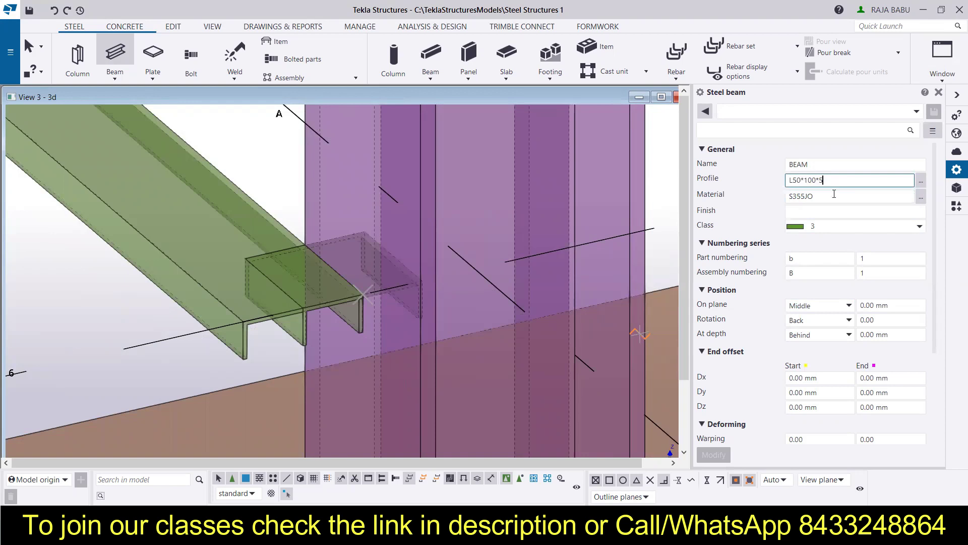
pyautogui.click(814, 180)
pyautogui.press('BackSpace')
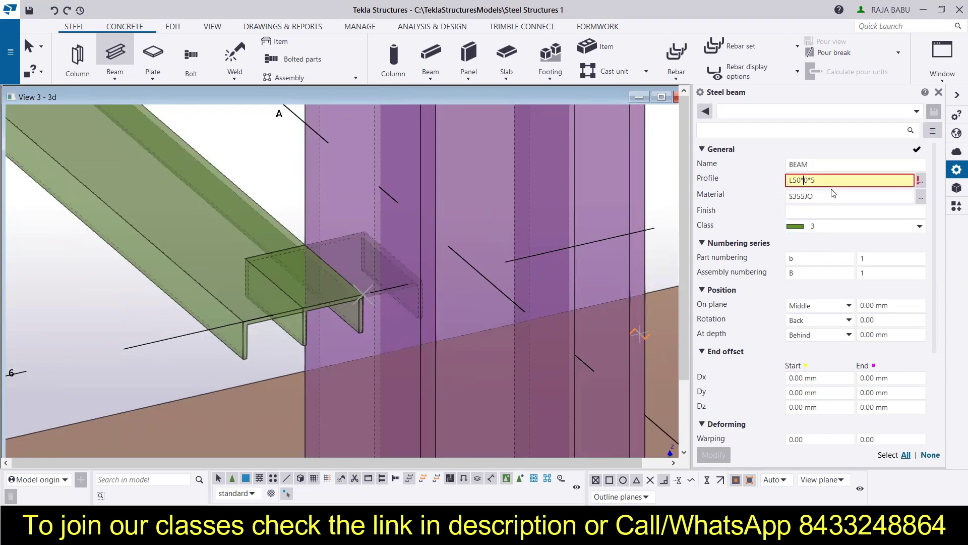
pyautogui.write('5')
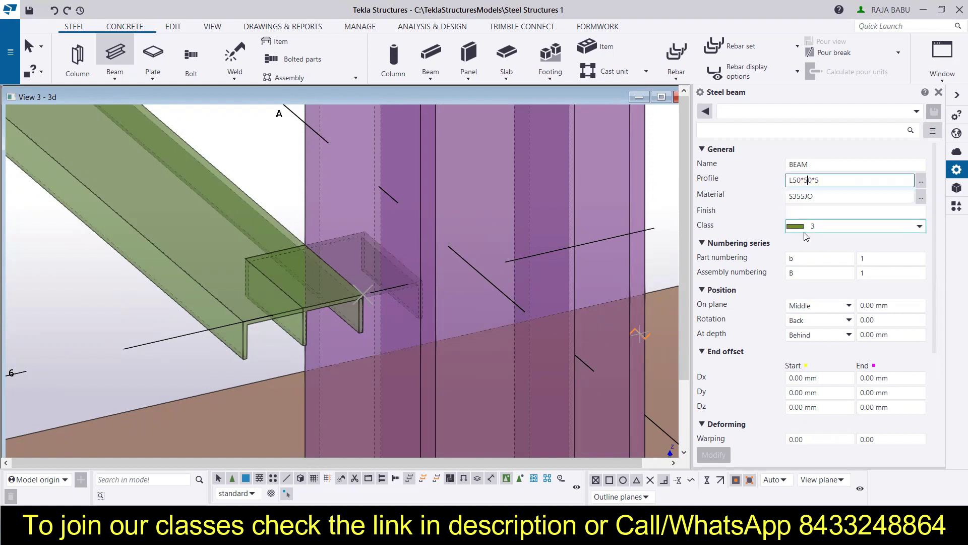
pyautogui.click(850, 198)
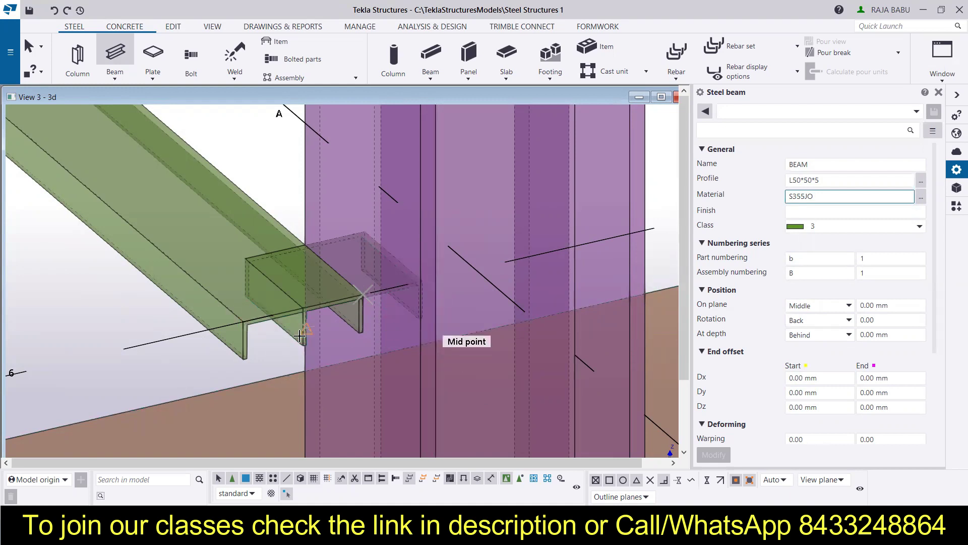
pyautogui.rightClick(179, 365)
pyautogui.click(210, 177)
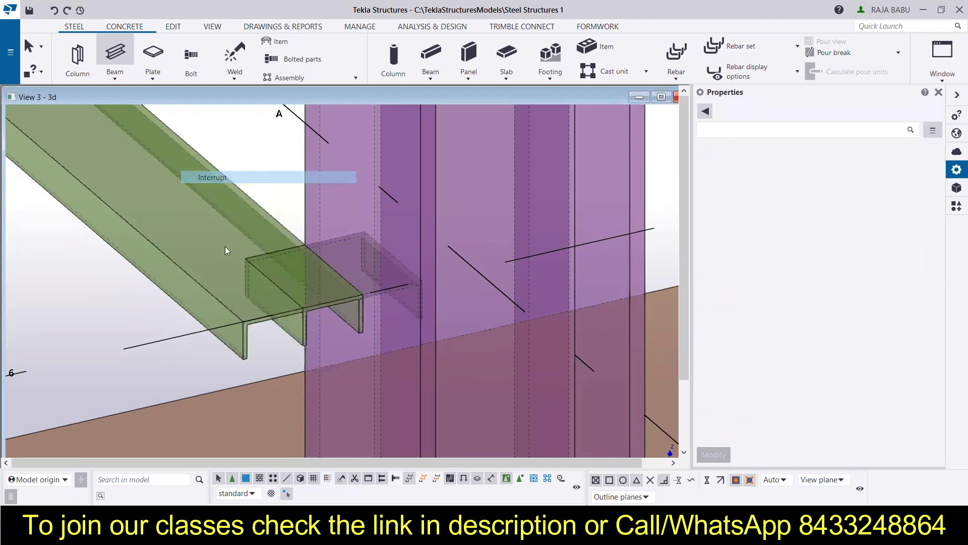
# Choose the L100*100*5 angle from the L profiles for the short beam at the column.
pyautogui.click(306, 339)
pyautogui.click(302, 333)
pyautogui.click(811, 181)
pyautogui.click(921, 181)
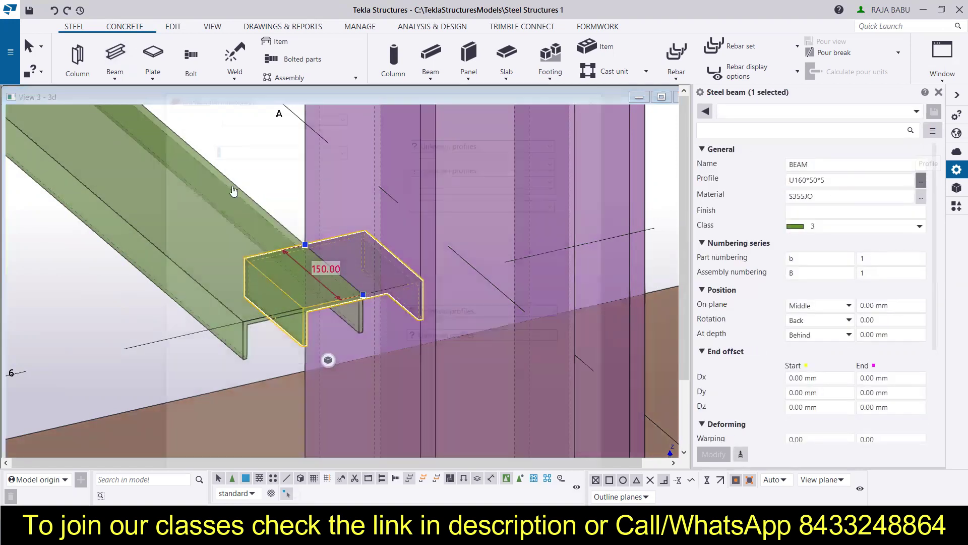
pyautogui.click(169, 161)
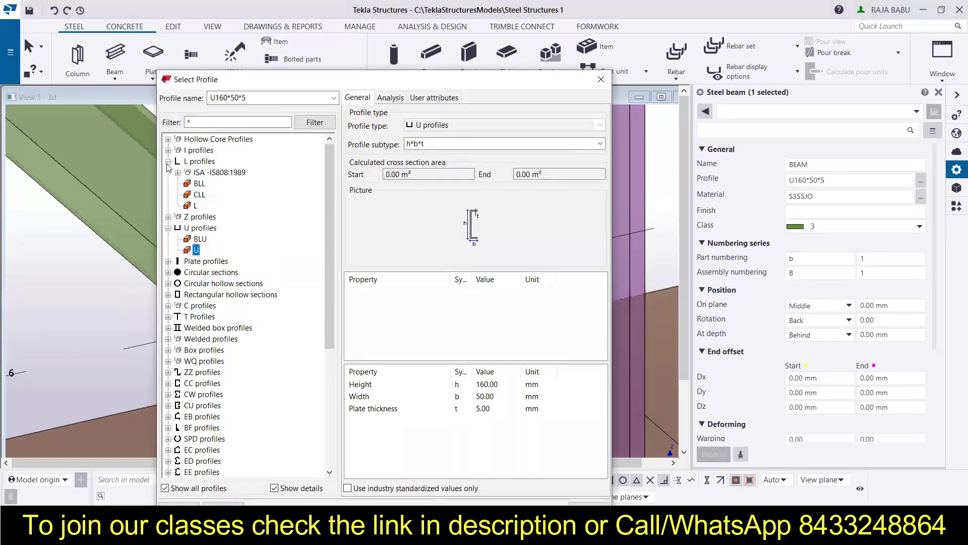
pyautogui.click(189, 207)
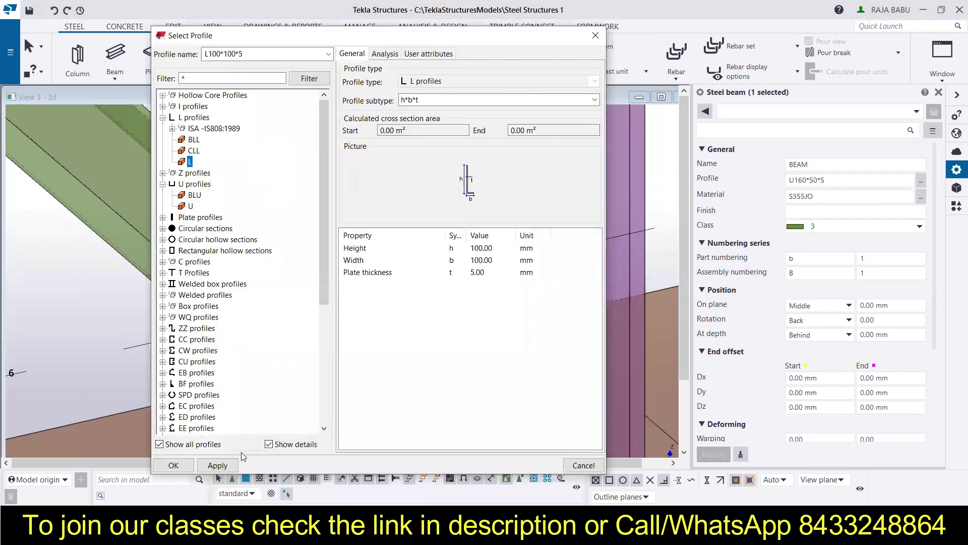
pyautogui.click(217, 464)
pyautogui.click(173, 464)
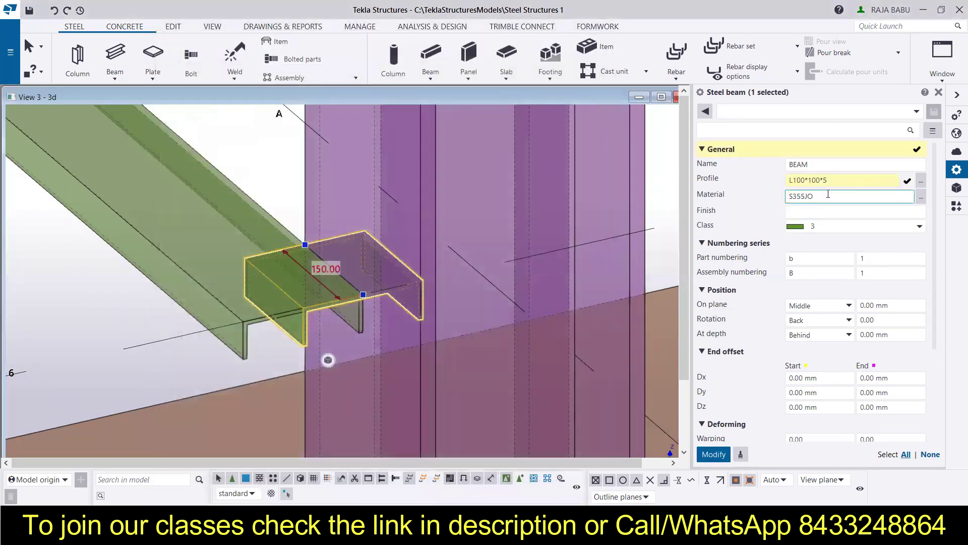
# Resize the short beam's angle profile to L50*50*5 and apply the modification.
pyautogui.click(817, 181)
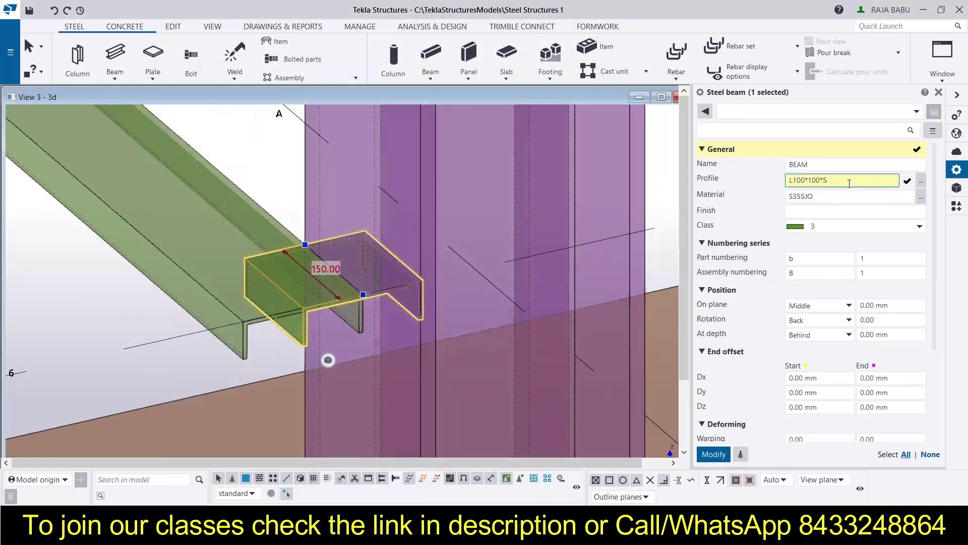
pyautogui.press('BackSpace')
pyautogui.press('BackSpace')
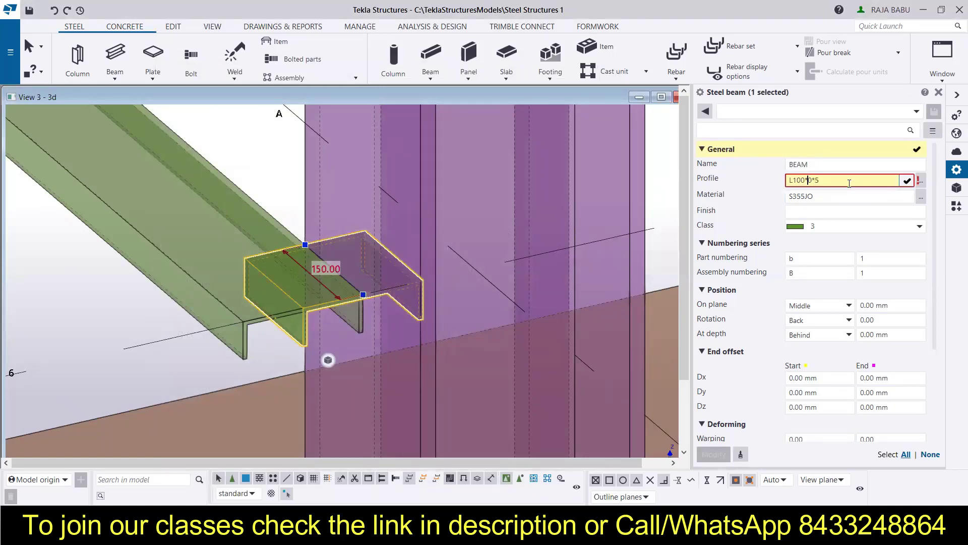
pyautogui.write('5')
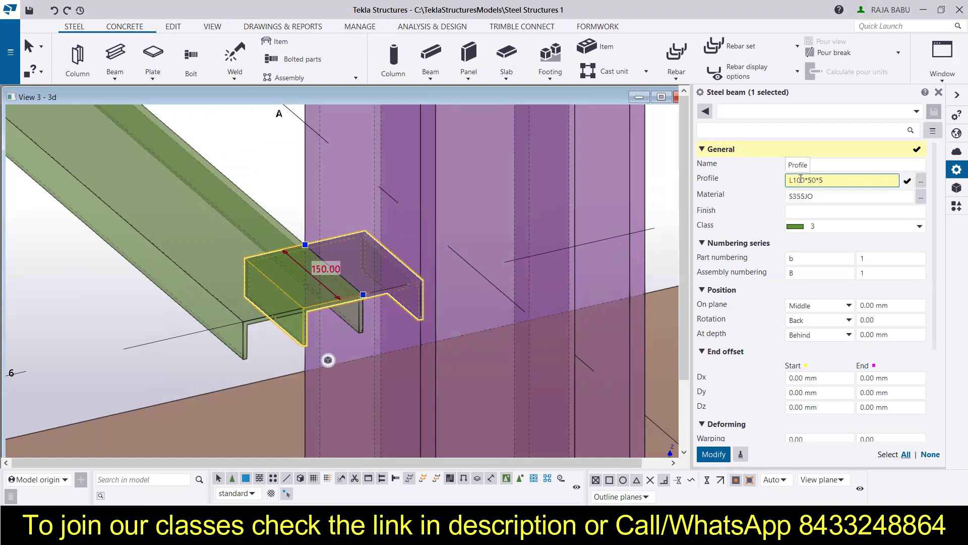
pyautogui.press('Delete')
pyautogui.press('Delete')
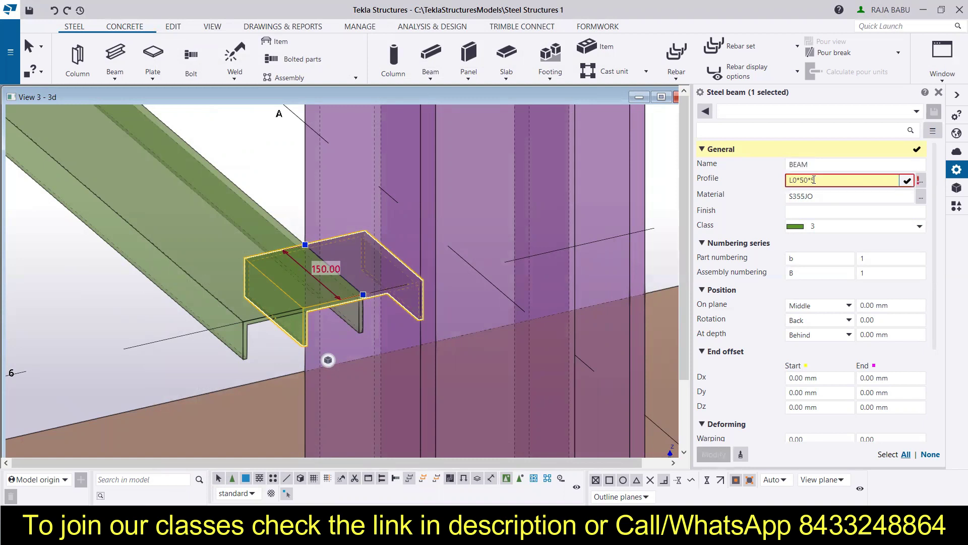
pyautogui.write('5')
pyautogui.click(713, 454)
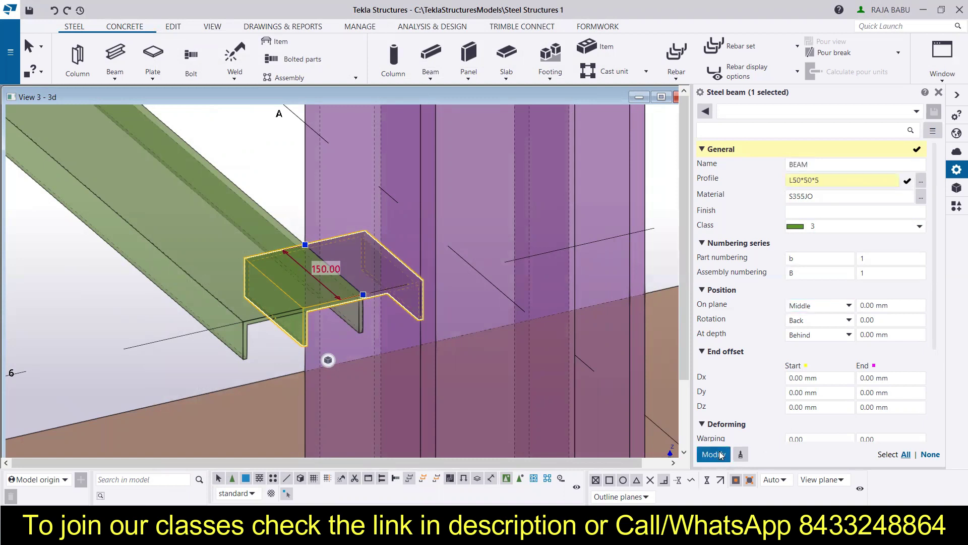
# Set the short angle's on-plane position to Left and apply the modification.
pyautogui.scroll(4, 360, 264)
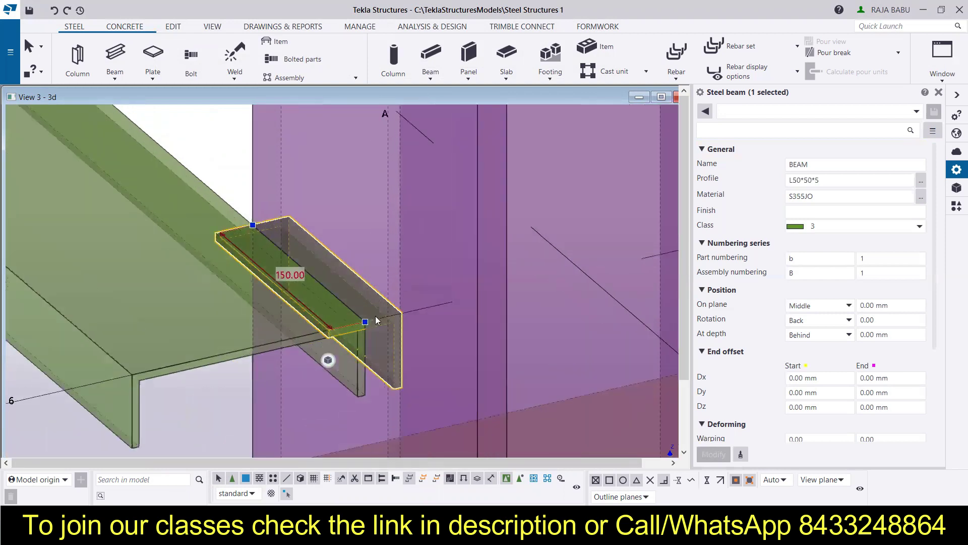
pyautogui.scroll(3, 375, 317)
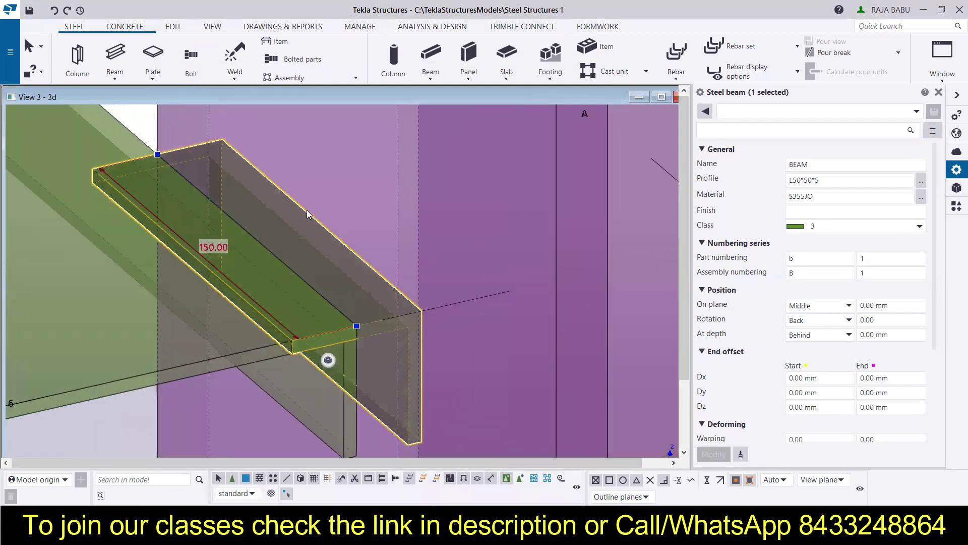
pyautogui.scroll(-3, 307, 210)
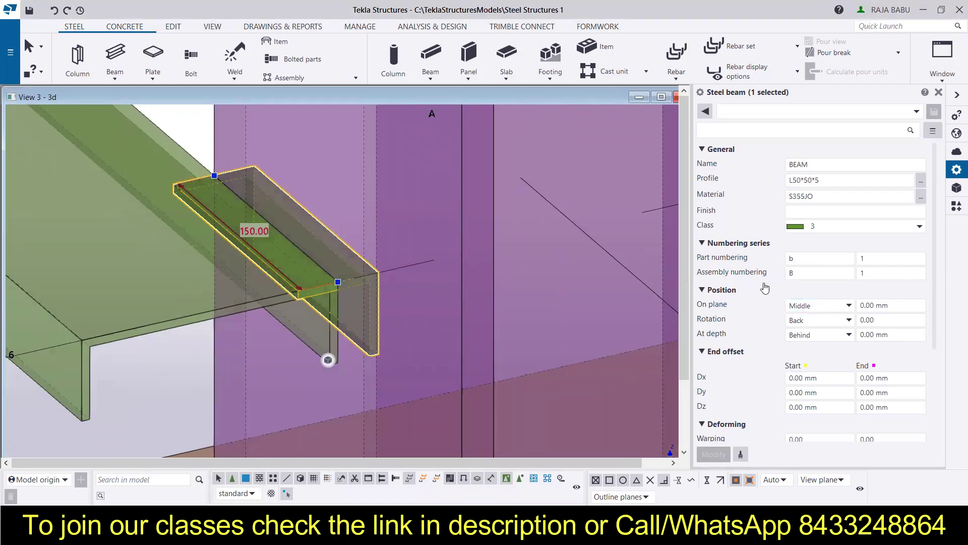
pyautogui.click(811, 306)
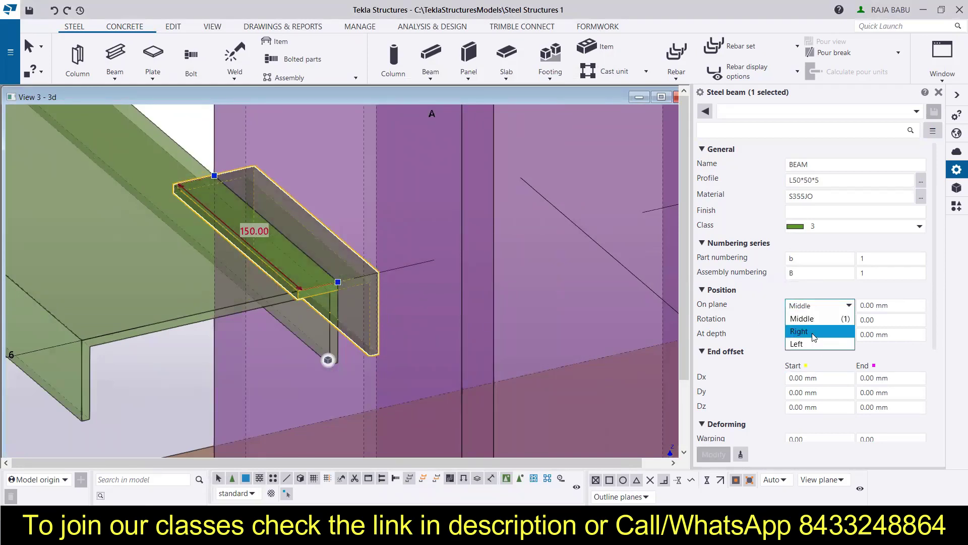
pyautogui.click(815, 345)
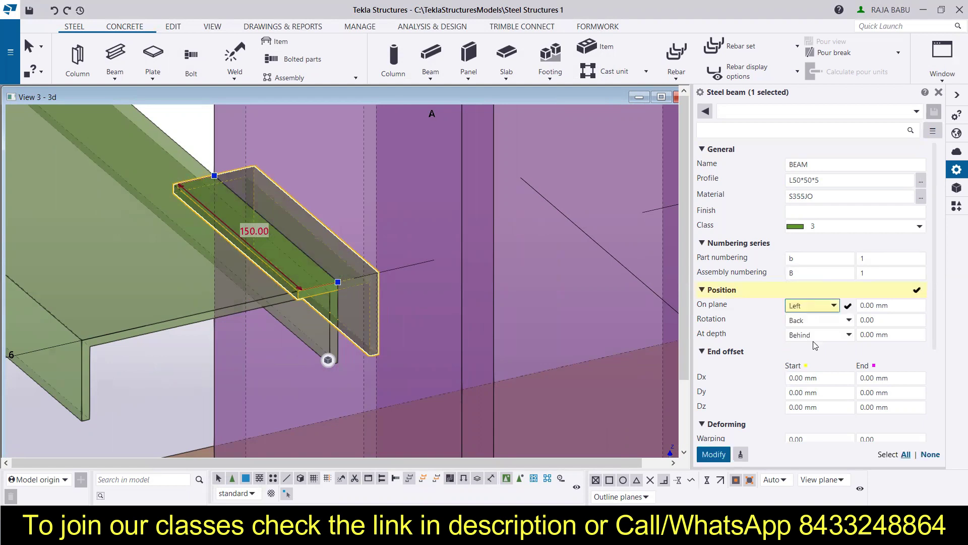
pyautogui.click(714, 454)
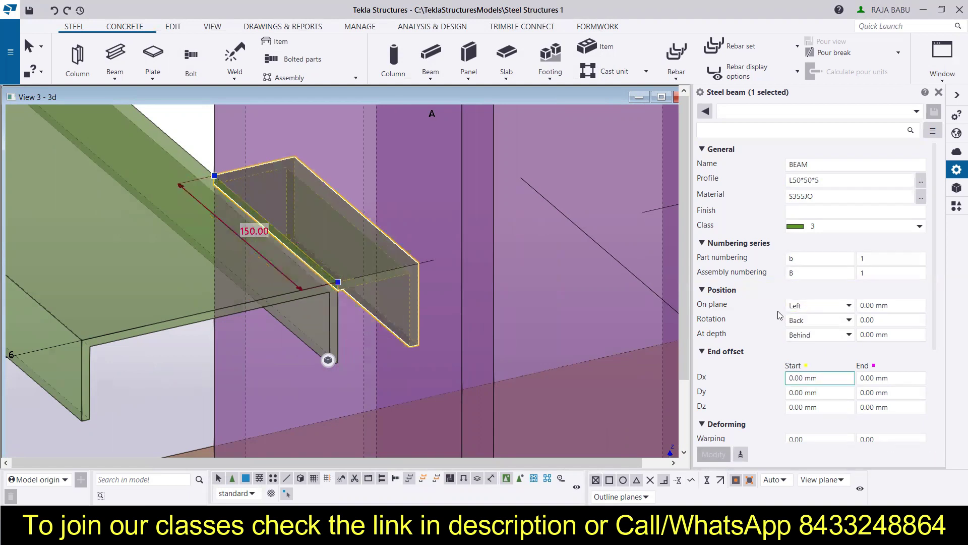
# Set the short angle's on-plane position to Right and apply the modification.
pyautogui.click(817, 305)
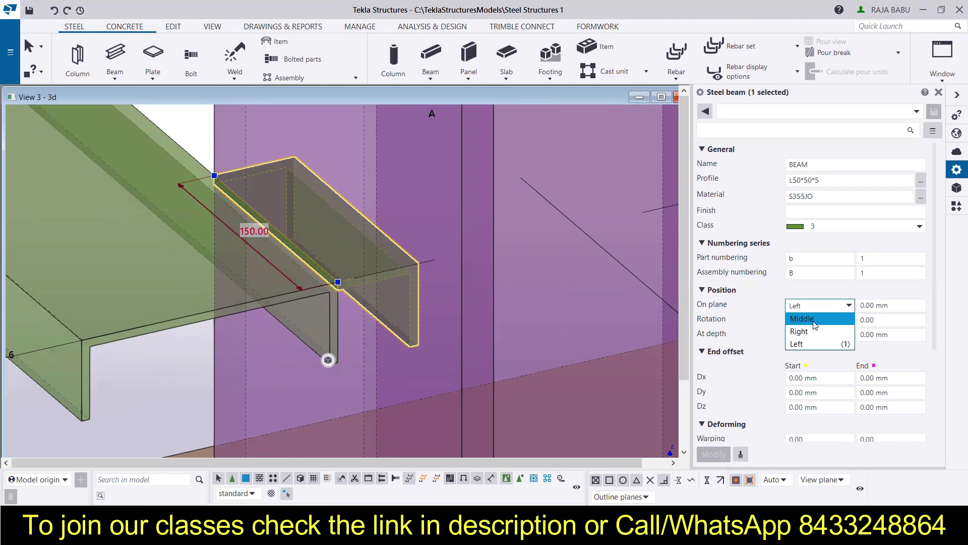
pyautogui.click(815, 332)
pyautogui.click(715, 454)
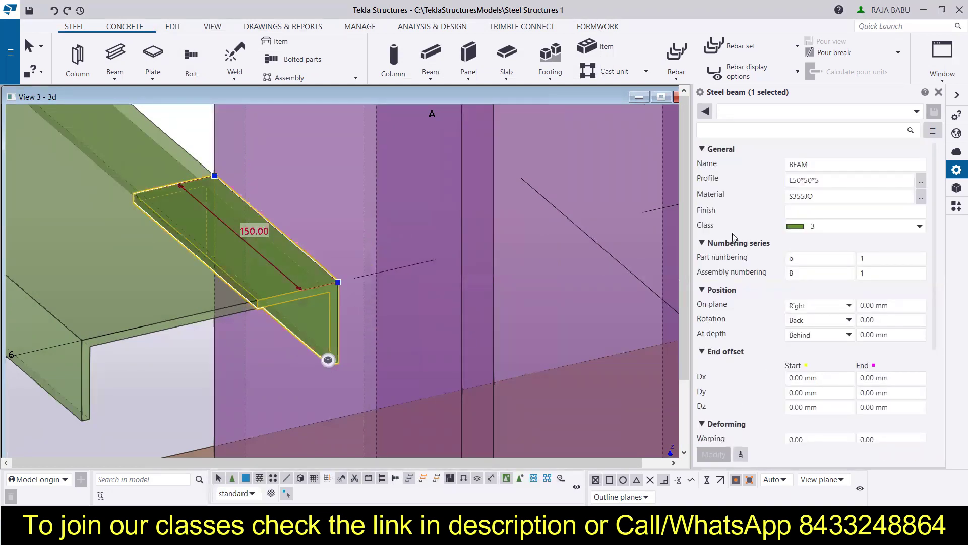
# Try the Below rotation on the short angle and apply the modification.
pyautogui.click(822, 326)
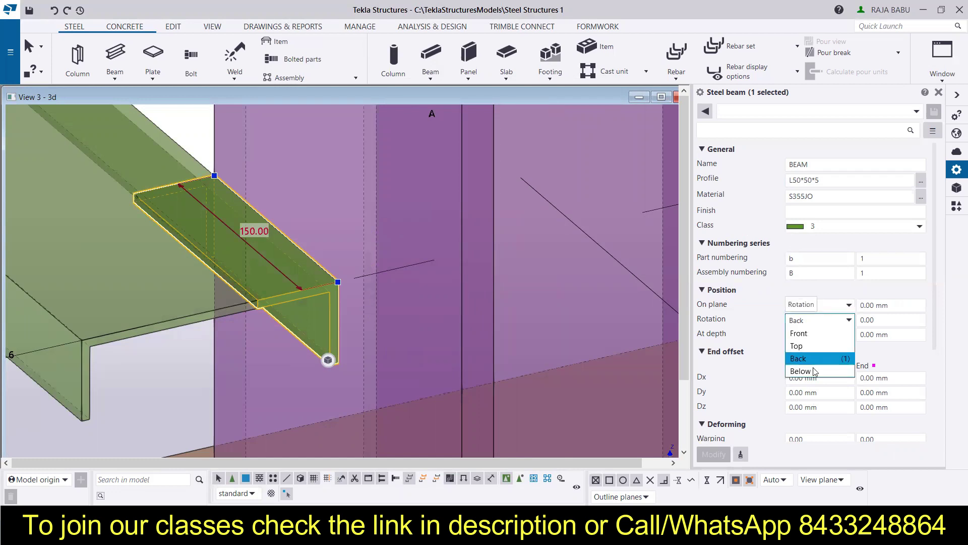
pyautogui.click(815, 374)
pyautogui.click(716, 454)
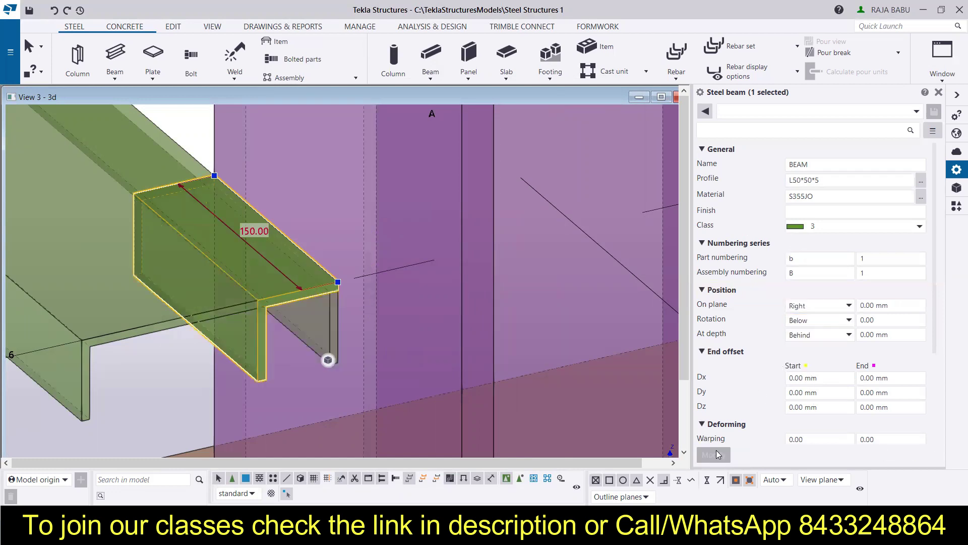
# Set the short angle's rotation to Top and apply the modification.
pyautogui.click(805, 324)
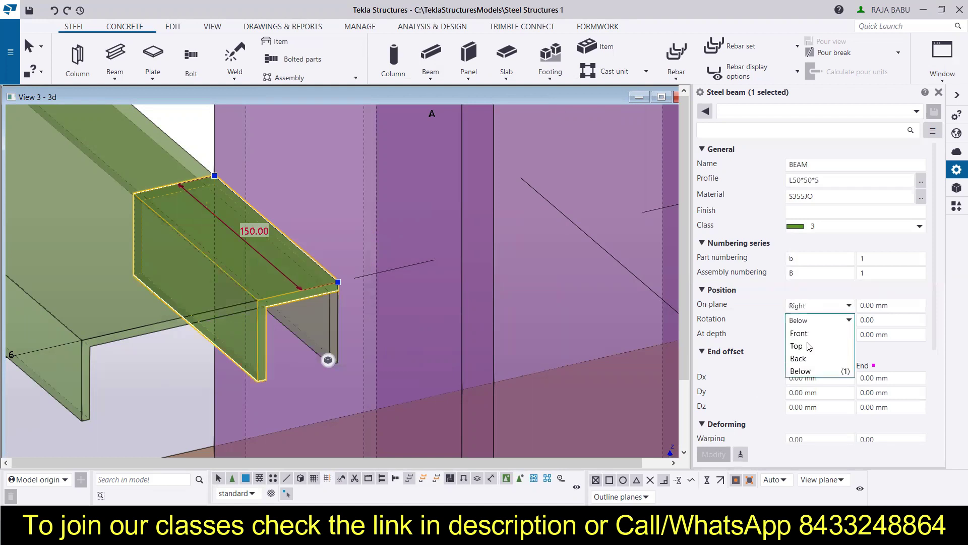
pyautogui.click(807, 349)
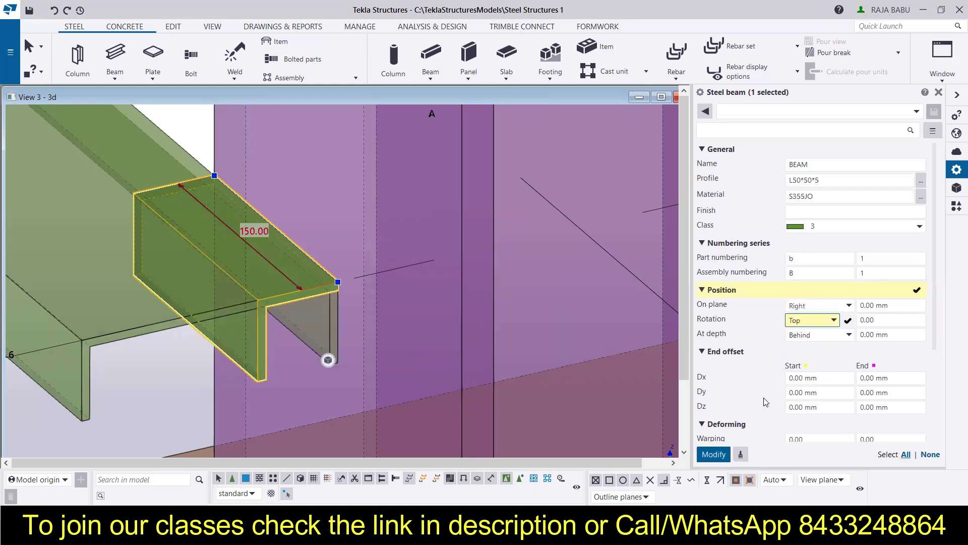
pyautogui.click(714, 454)
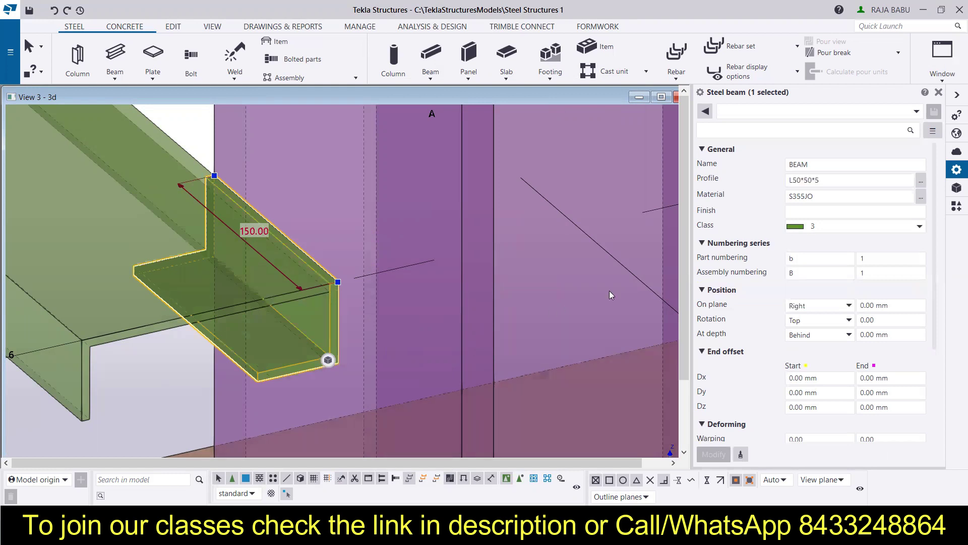
# Set the short angle's at-depth position to Front and apply the modification.
pyautogui.click(828, 335)
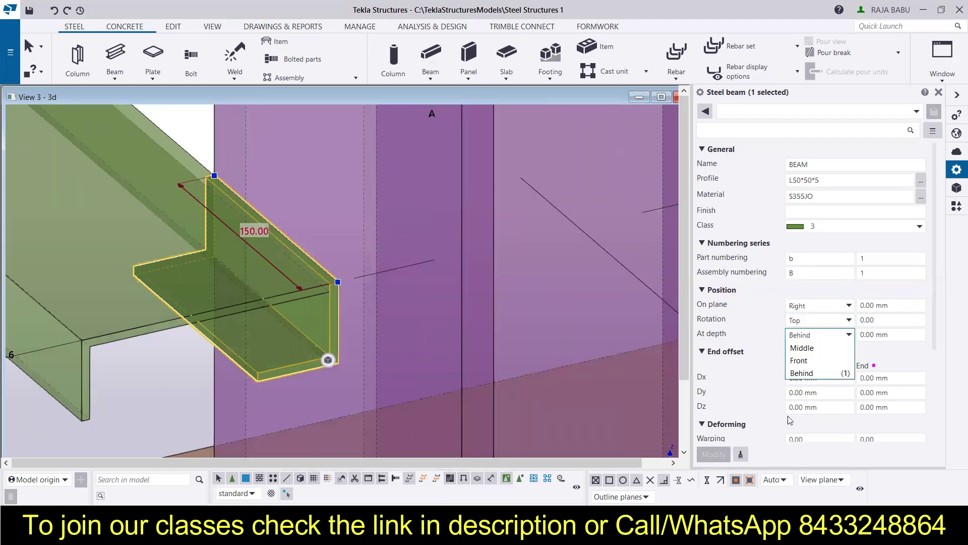
pyautogui.click(802, 360)
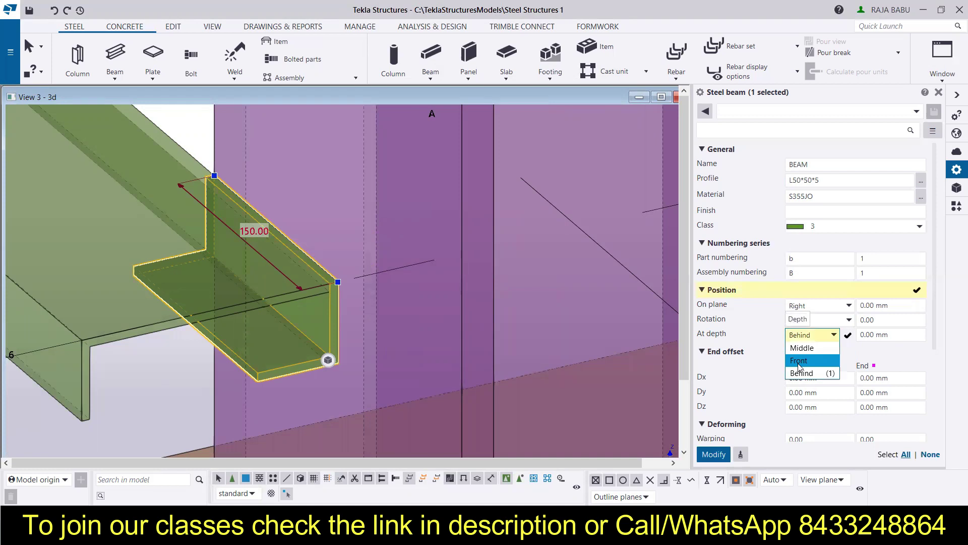
pyautogui.click(714, 454)
pyautogui.scroll(3, 292, 278)
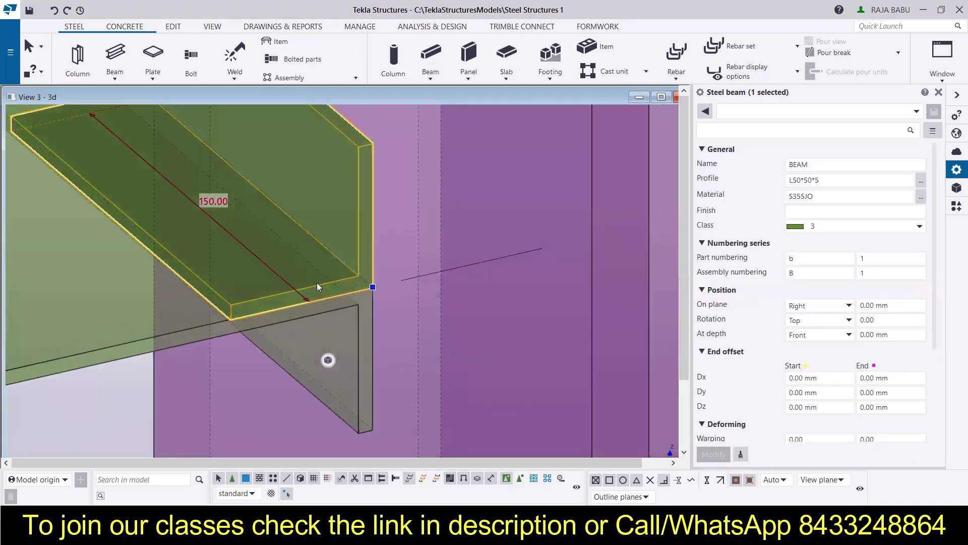
pyautogui.scroll(-3, 316, 283)
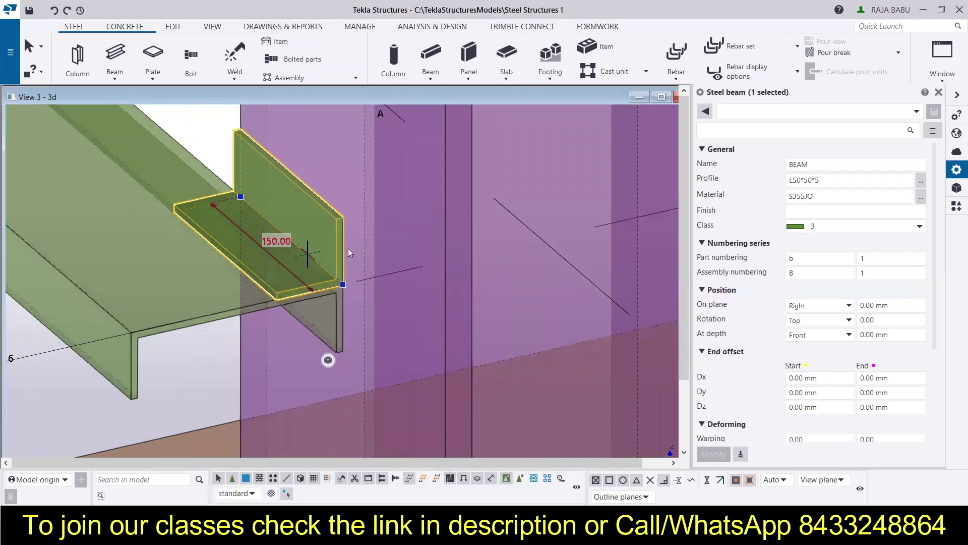
# Change the short angle's class to 2 and apply the modification.
pyautogui.scroll(-5, 378, 247)
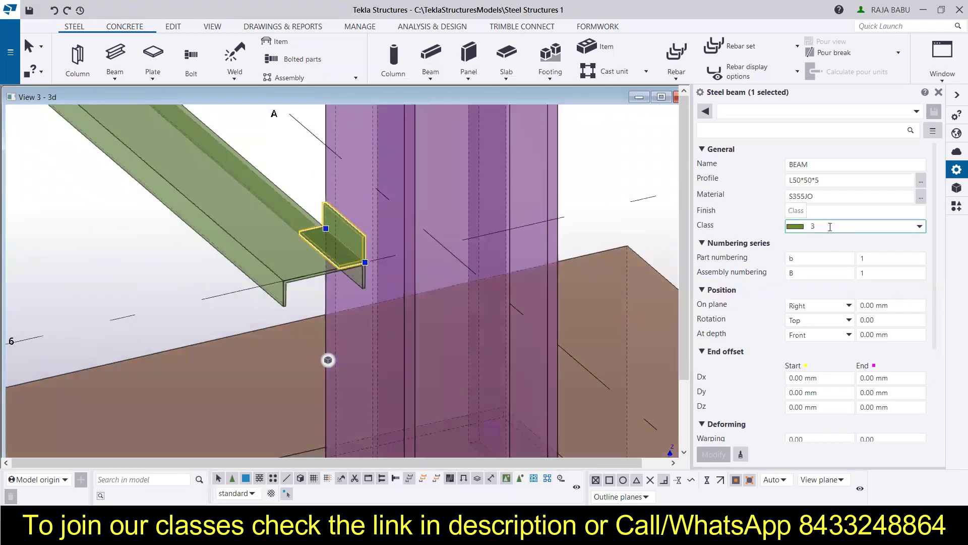
pyautogui.click(921, 226)
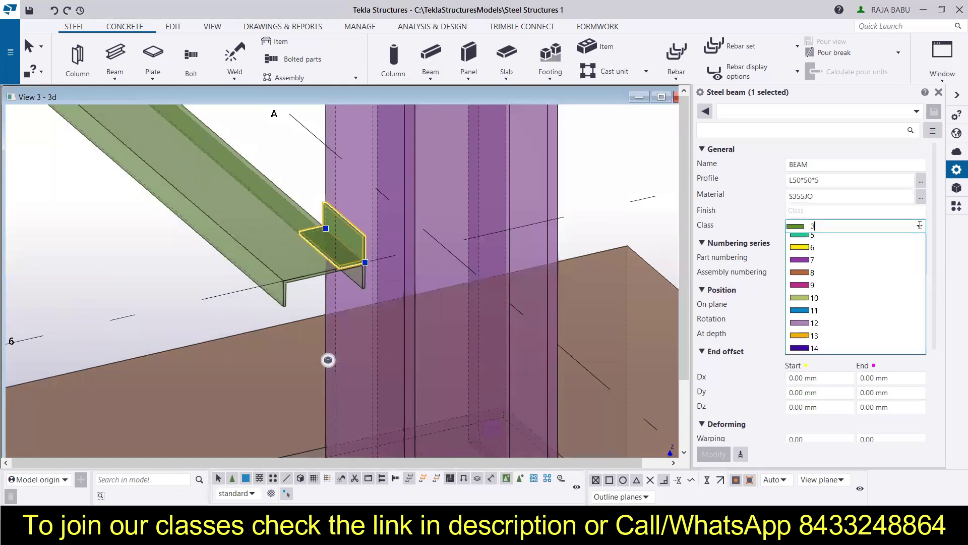
pyautogui.click(801, 280)
pyautogui.click(712, 453)
pyautogui.scroll(-5, 310, 222)
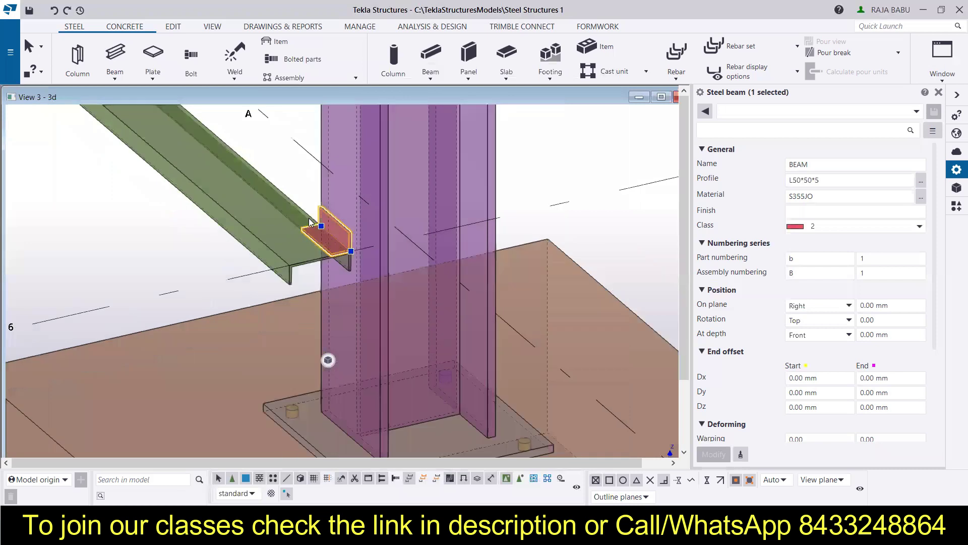
# Examine how the angle cleat sits on the channel and against the column at grid 6, leaving nothing selected.
pyautogui.scroll(3, 313, 219)
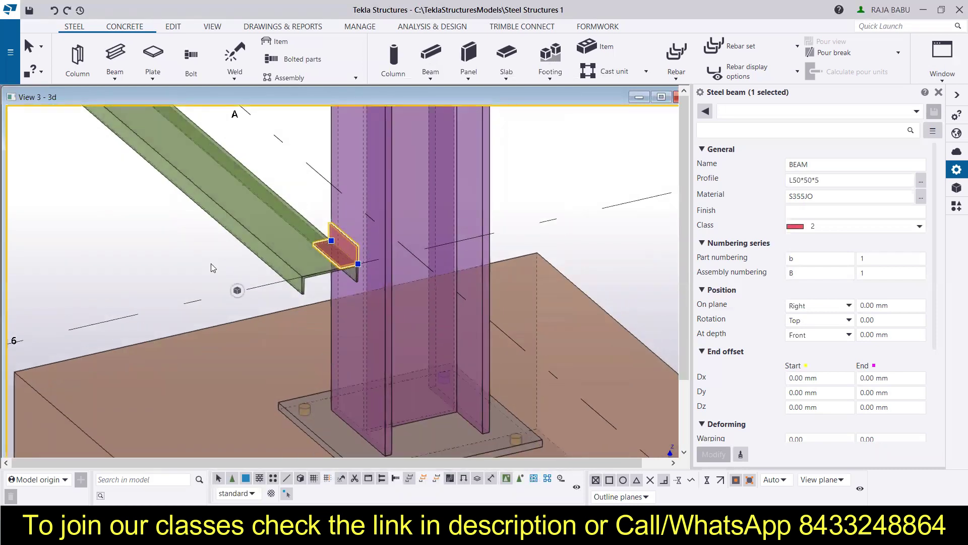
pyautogui.scroll(5, 363, 273)
pyautogui.scroll(4, 316, 226)
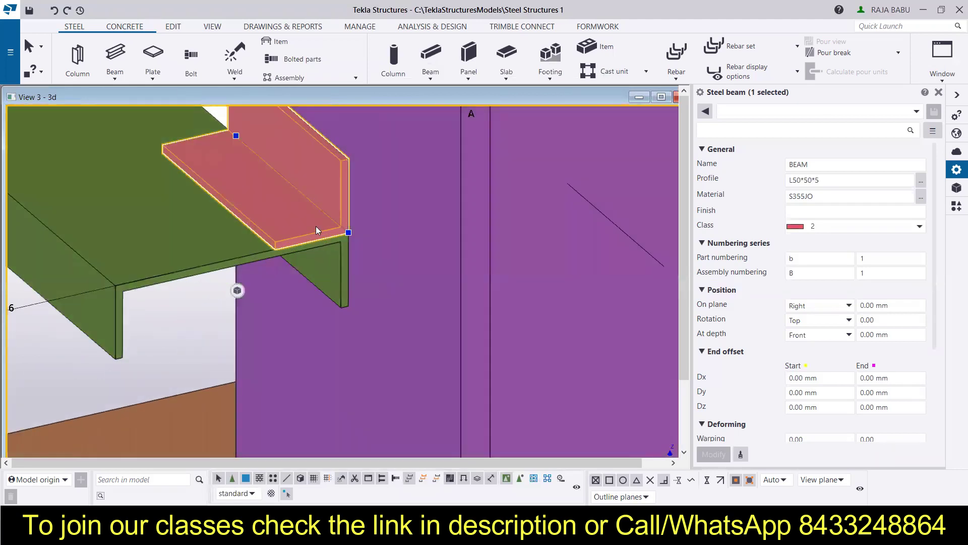
pyautogui.moveTo(406, 242); pyautogui.dragTo(512, 287, button='middle')
pyautogui.scroll(6, 440, 314)
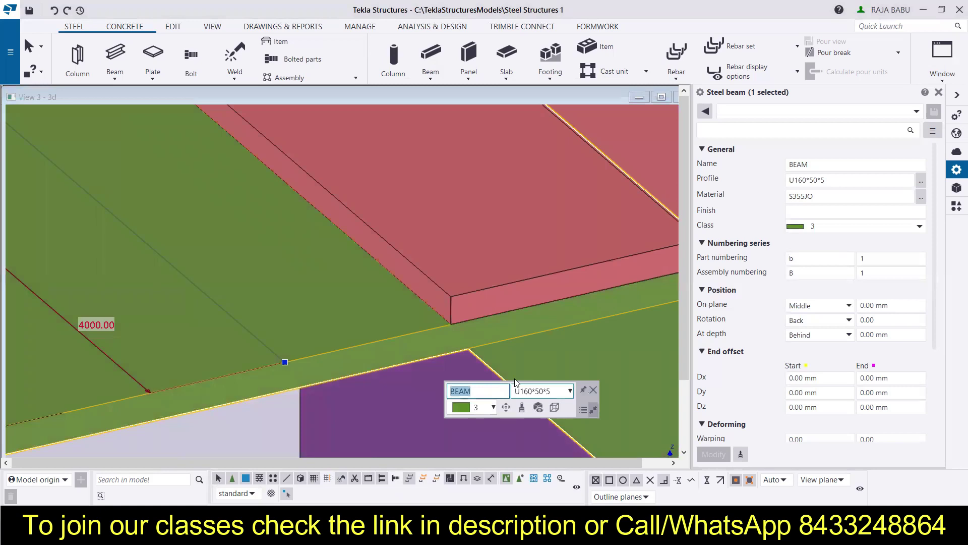
pyautogui.keyDown('ctrl'); pyautogui.moveTo(291, 273); pyautogui.dragTo(421, 292, button='middle'); pyautogui.keyUp('ctrl')
pyautogui.scroll(-3, 317, 236)
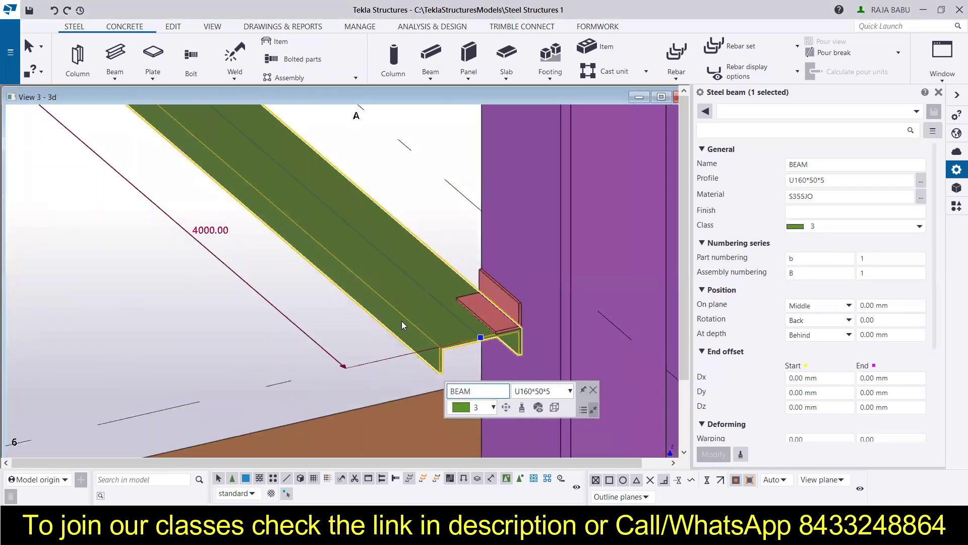
pyautogui.click(252, 363)
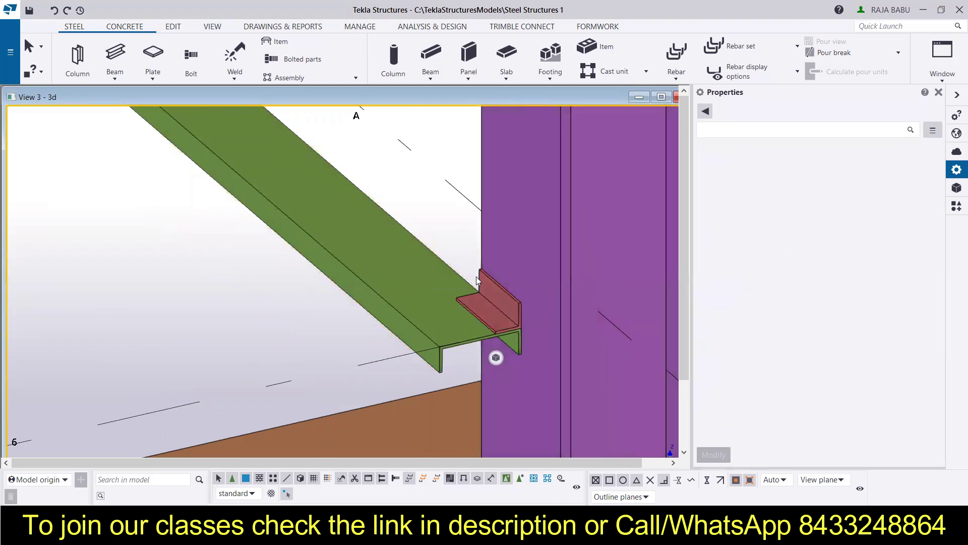
# Model a second L50*50*5 angle cleat along the channel's edge, spanning the column flange at grid 5, and end the beam command.
pyautogui.scroll(-4, 433, 259)
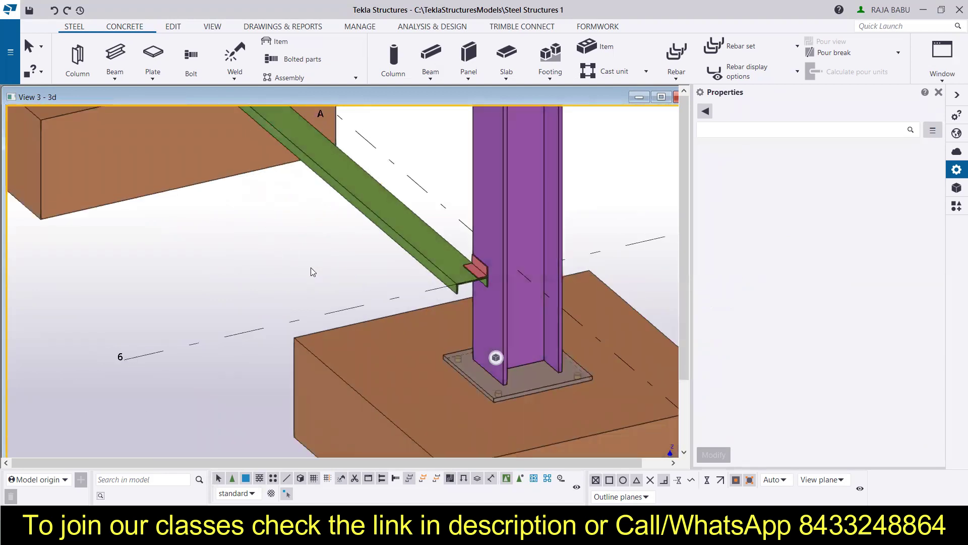
pyautogui.scroll(-2, 295, 254)
pyautogui.moveTo(286, 242); pyautogui.dragTo(454, 504, button='middle')
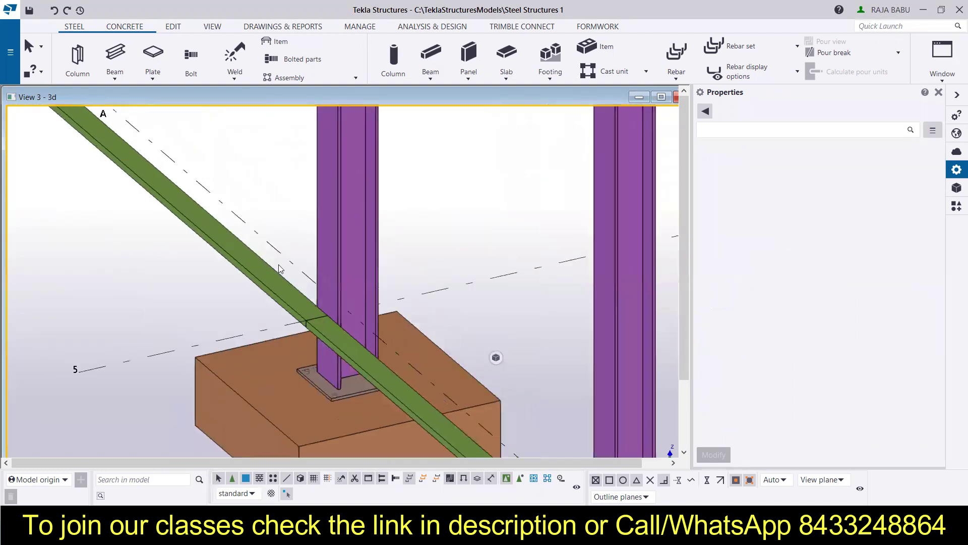
pyautogui.click(115, 54)
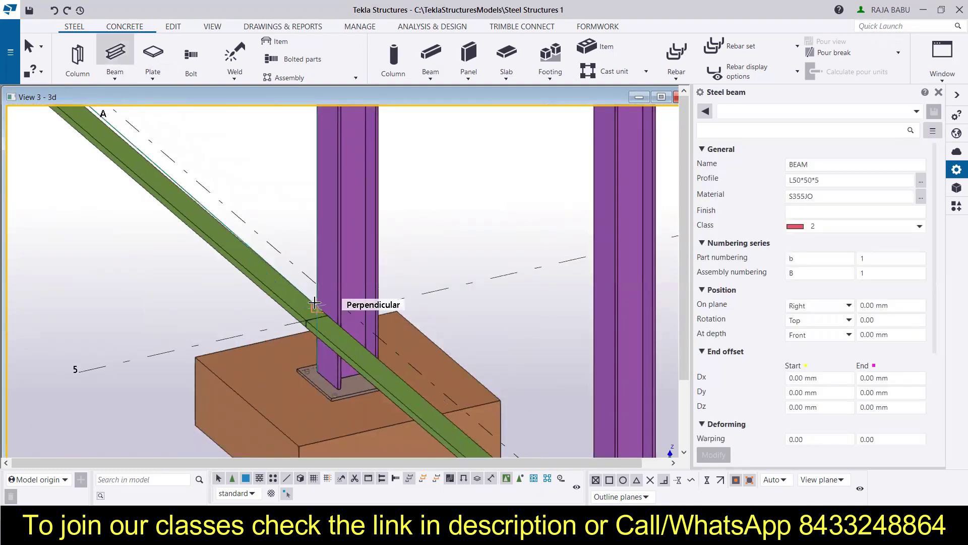
pyautogui.scroll(4, 315, 303)
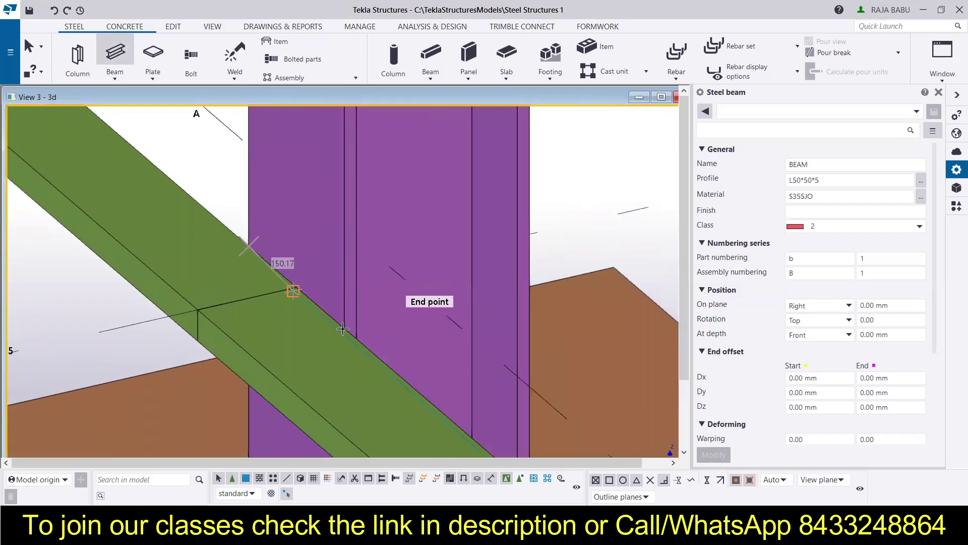
pyautogui.click(345, 327)
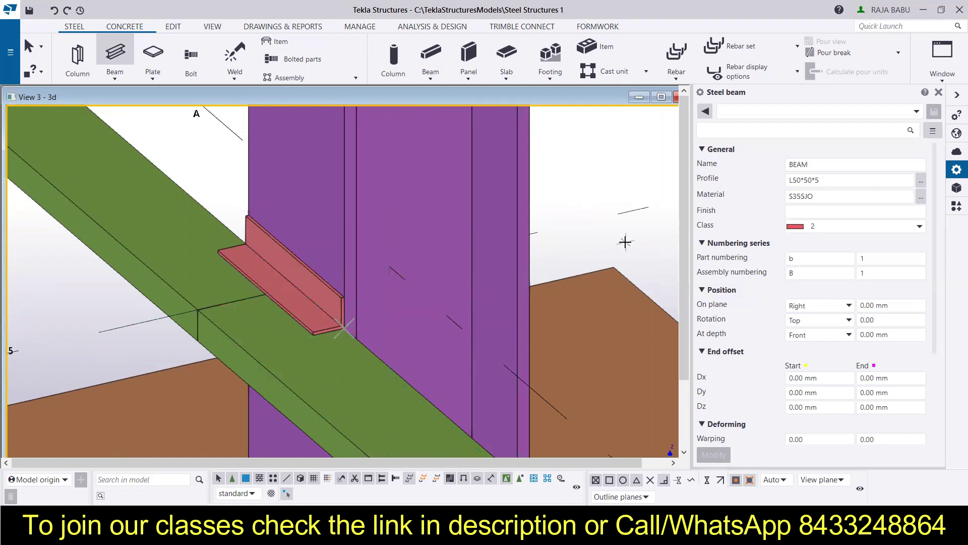
pyautogui.scroll(1, 257, 273)
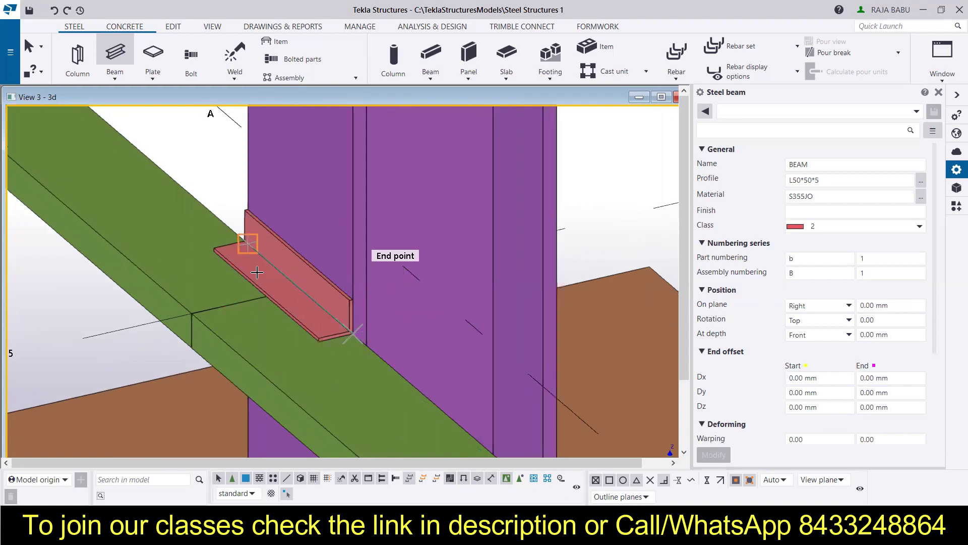
pyautogui.press('Escape')
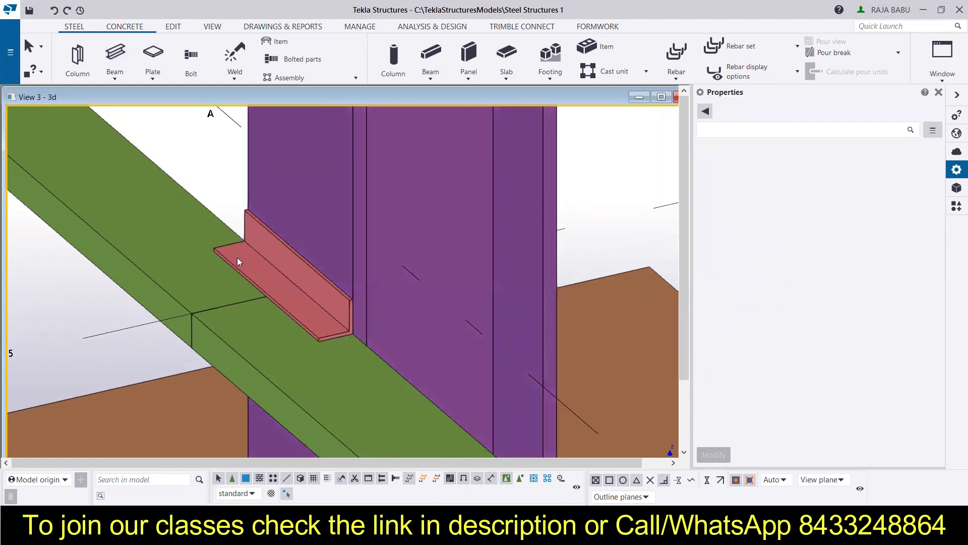
# Compare the angle cleats at the grid 5 and grid 6 columns where they meet the channel.
pyautogui.scroll(-4, 322, 196)
pyautogui.scroll(-2, 321, 195)
pyautogui.moveTo(308, 187); pyautogui.dragTo(217, 185, button='middle')
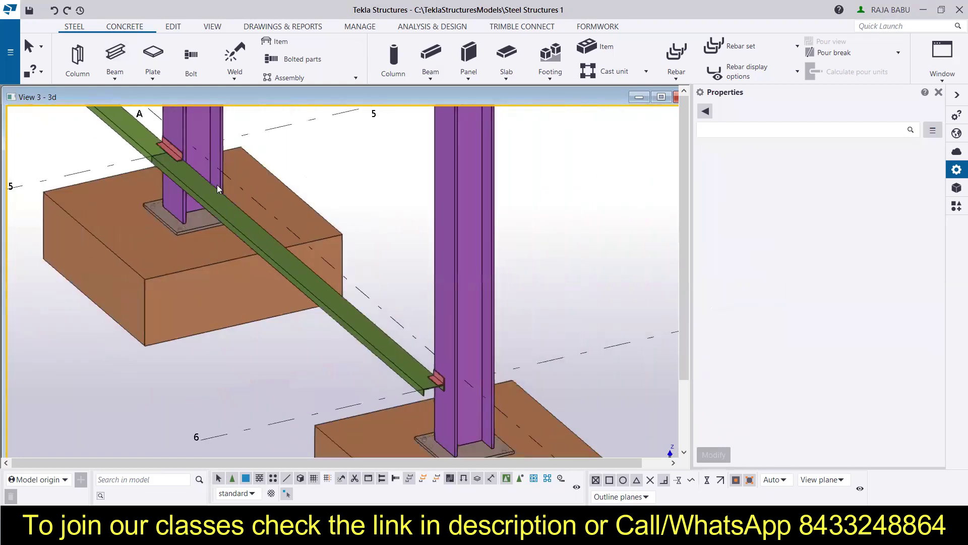
pyautogui.moveTo(239, 236); pyautogui.dragTo(478, 352, button='middle')
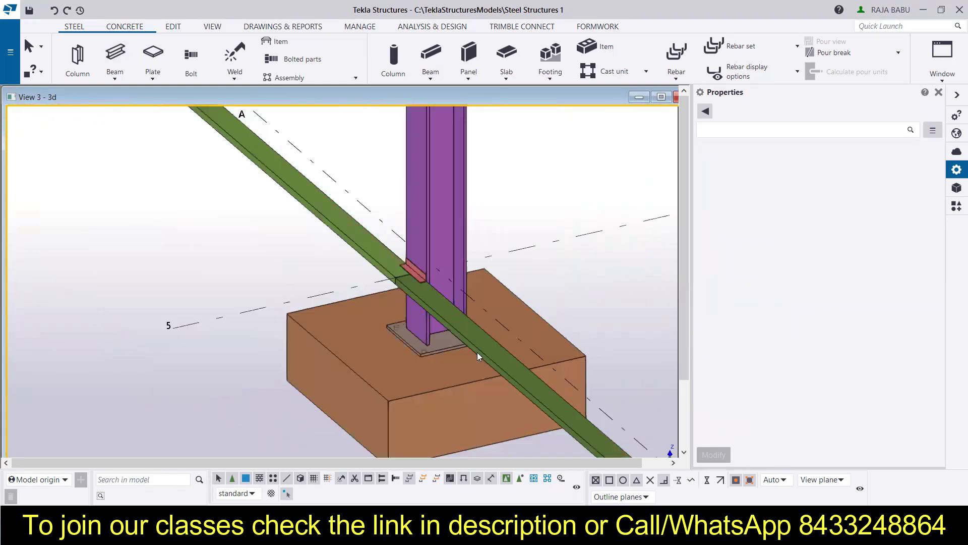
pyautogui.scroll(5, 408, 265)
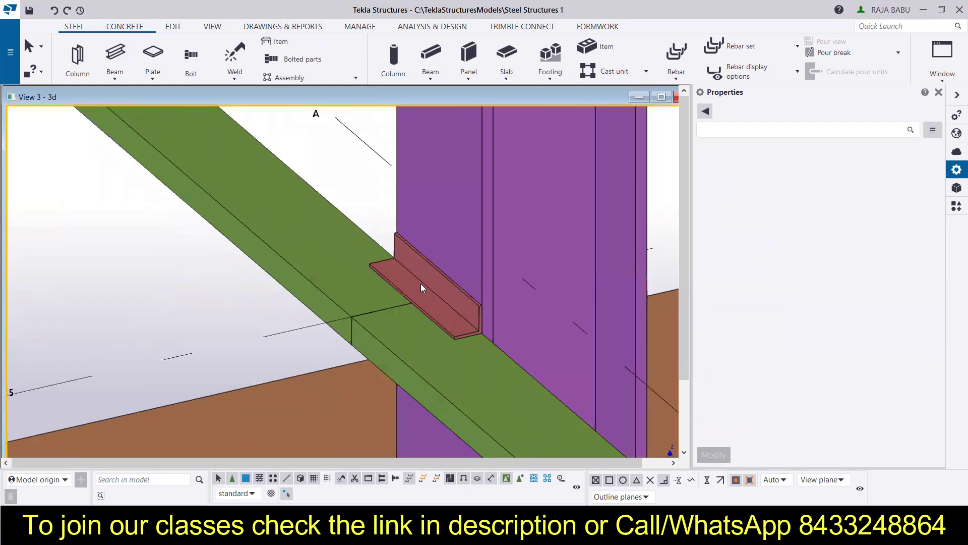
pyautogui.scroll(-5, 421, 287)
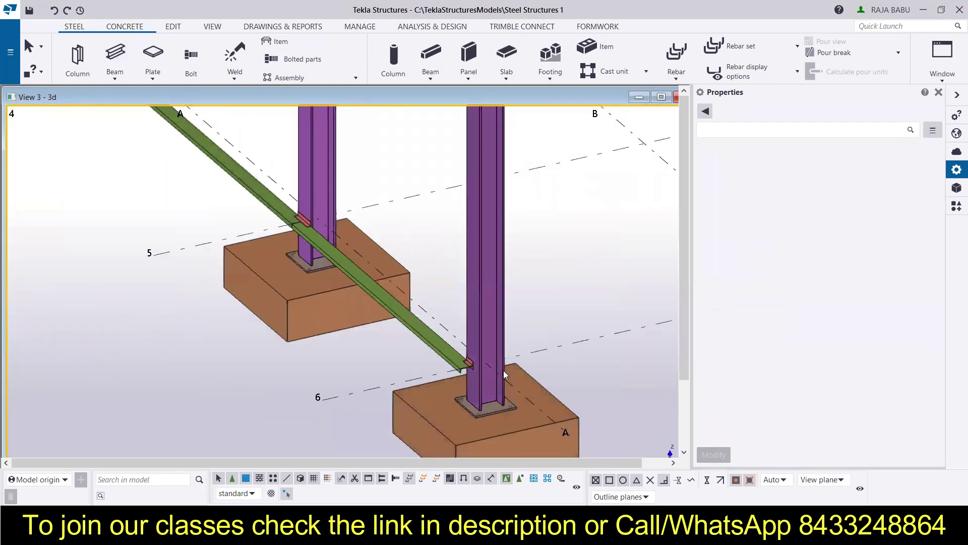
pyautogui.scroll(5, 430, 358)
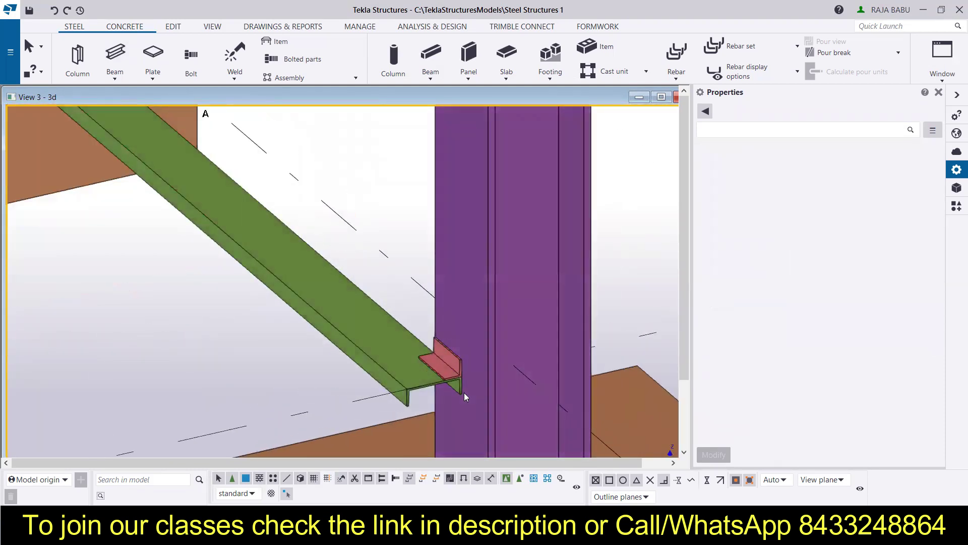
pyautogui.scroll(-3, 381, 300)
pyautogui.keyDown('ctrl'); pyautogui.moveTo(354, 270); pyautogui.dragTo(273, 241, button='middle'); pyautogui.keyUp('ctrl')
# Bolt the grid 5 angle cleat to the column, positioning the bolt group from one end of the cleat to the other, and end the bolt command.
pyautogui.scroll(6, 301, 269)
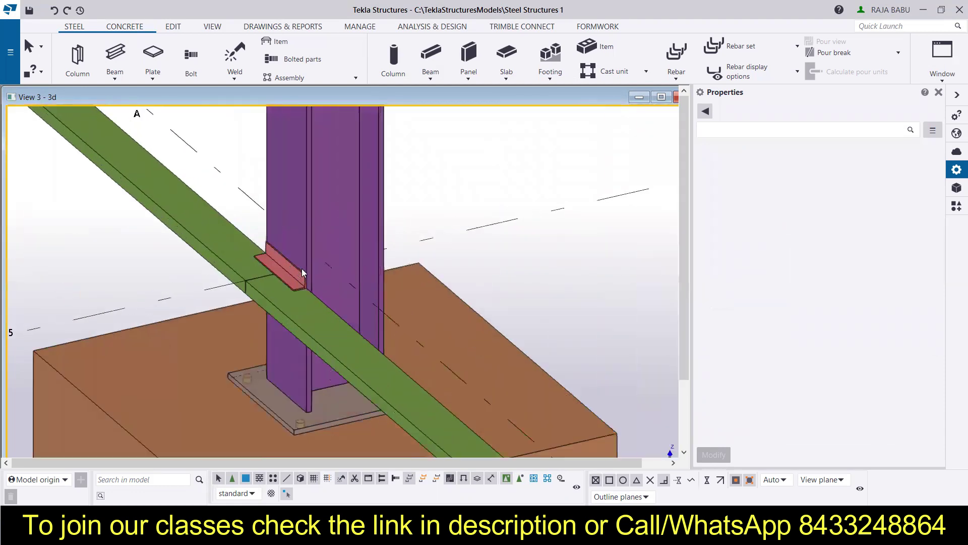
pyautogui.scroll(2, 368, 272)
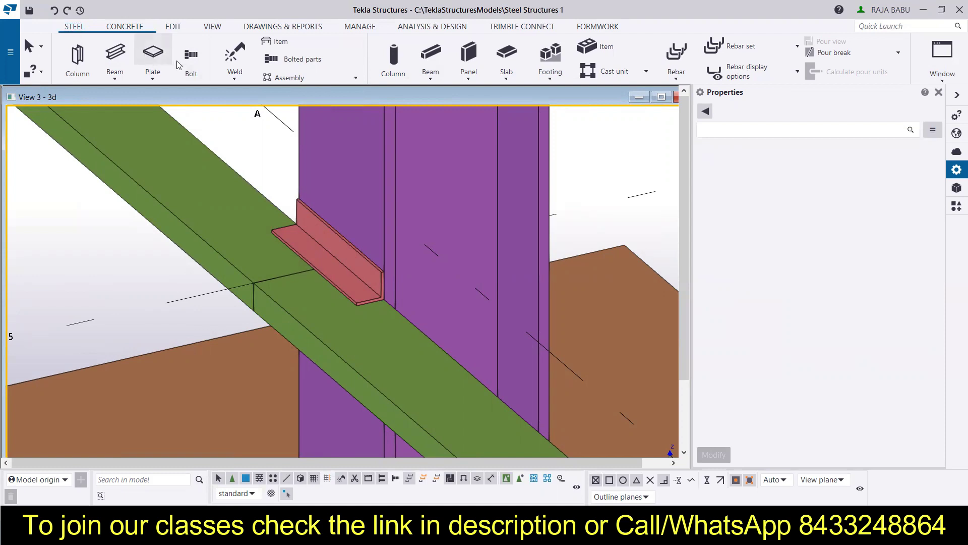
pyautogui.click(355, 266)
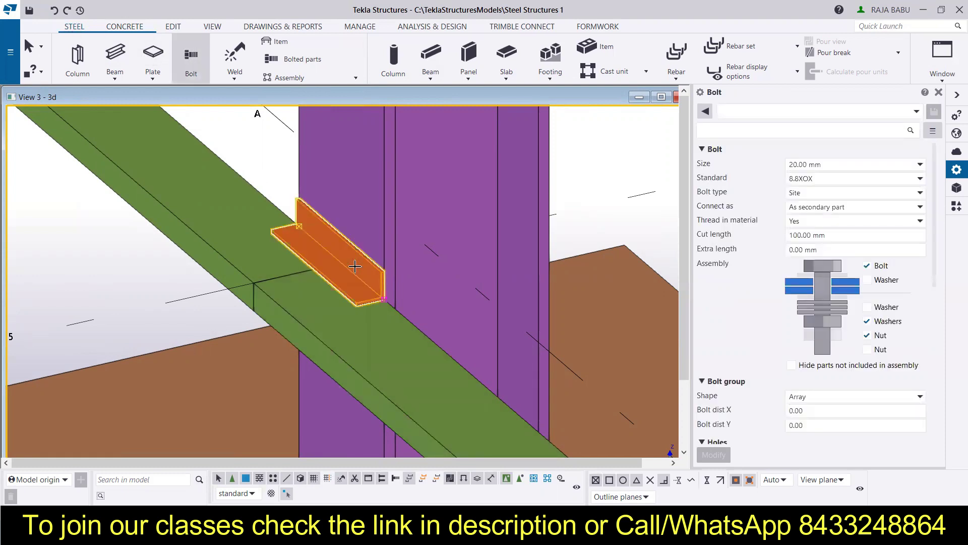
pyautogui.click(372, 228)
pyautogui.middleClick(318, 219)
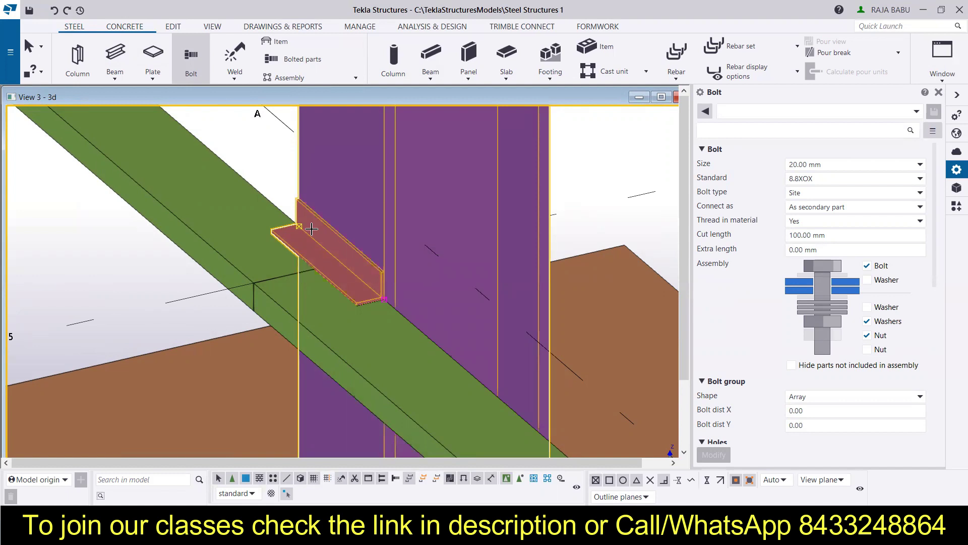
pyautogui.scroll(5, 298, 222)
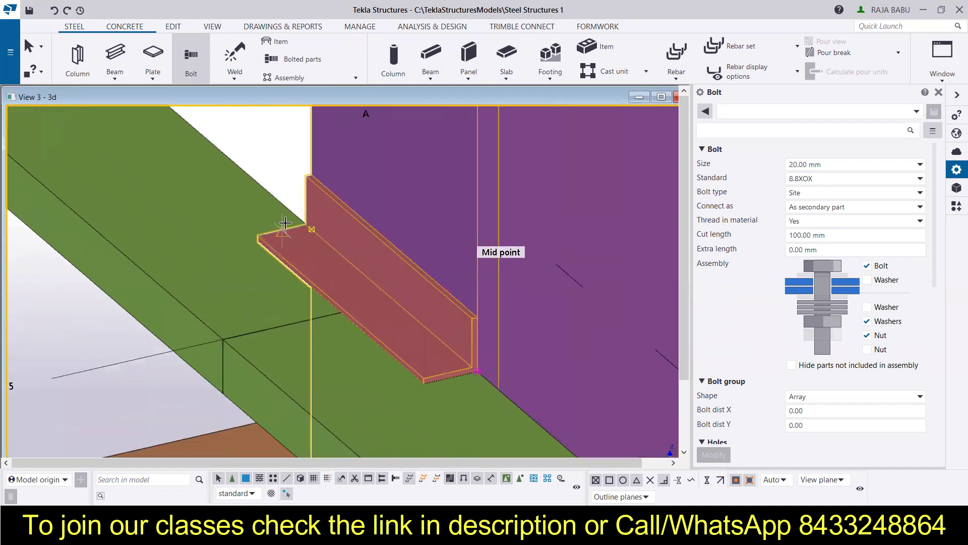
pyautogui.click(318, 222)
pyautogui.scroll(-3, 318, 223)
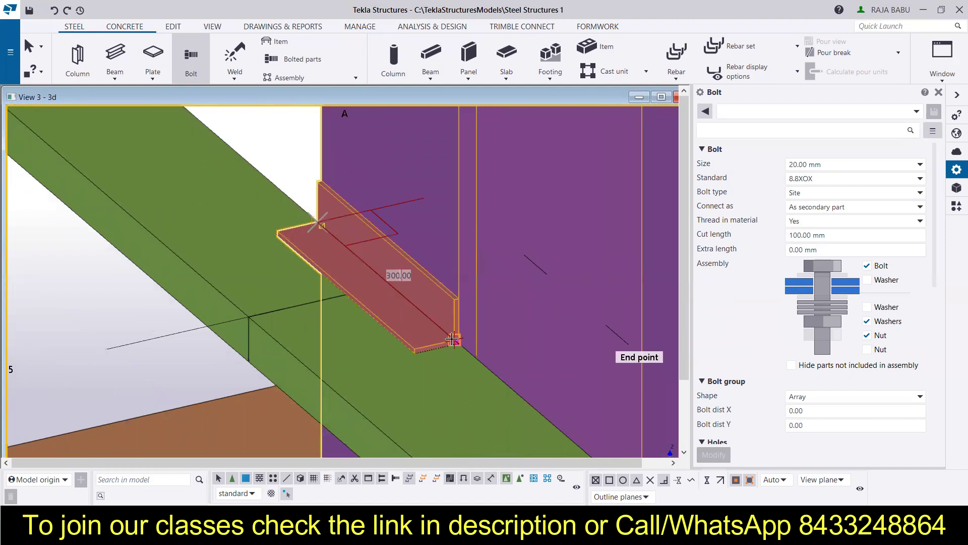
pyautogui.click(452, 339)
pyautogui.scroll(-2, 336, 252)
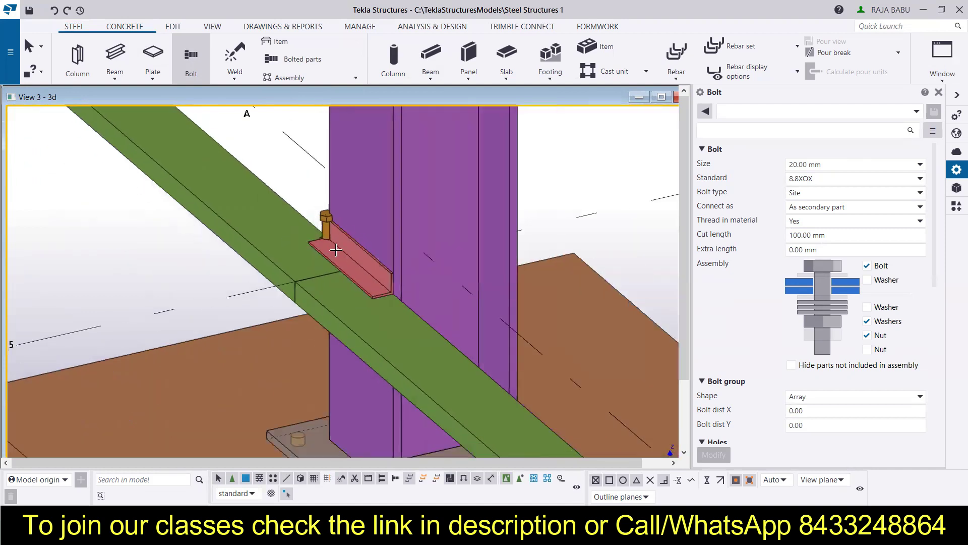
pyautogui.scroll(2, 353, 256)
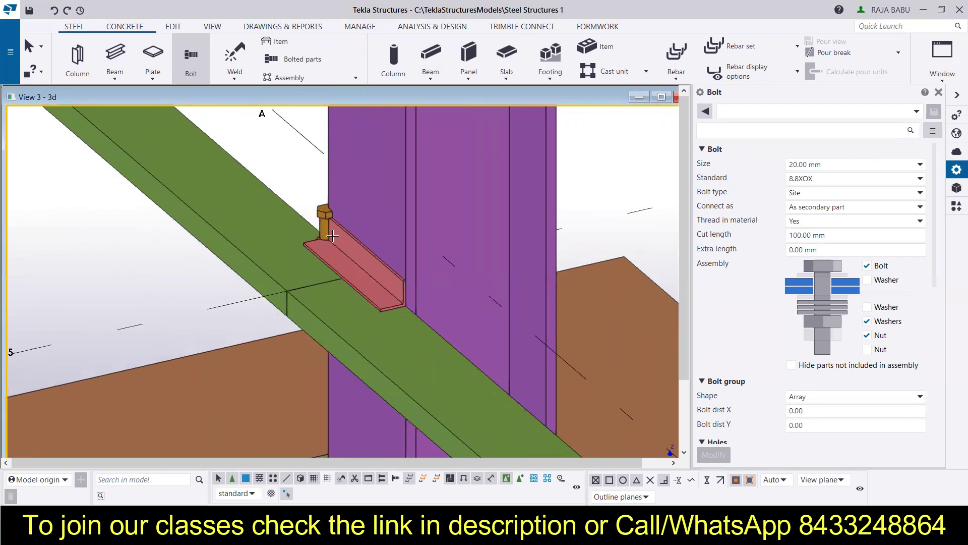
pyautogui.press('Escape')
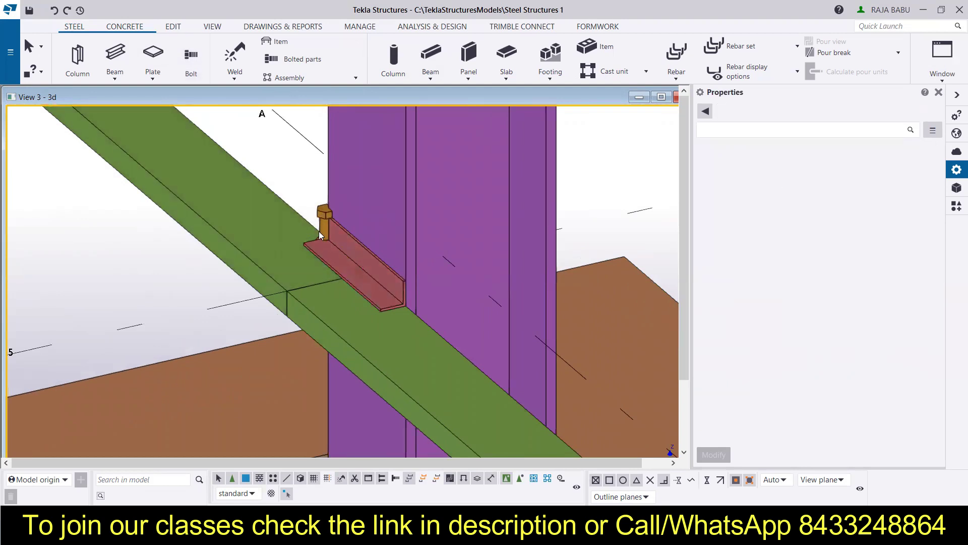
# Set the cleat bolt's size to 12 mm and its bolt distance X to 100, and apply the modification.
pyautogui.click(319, 231)
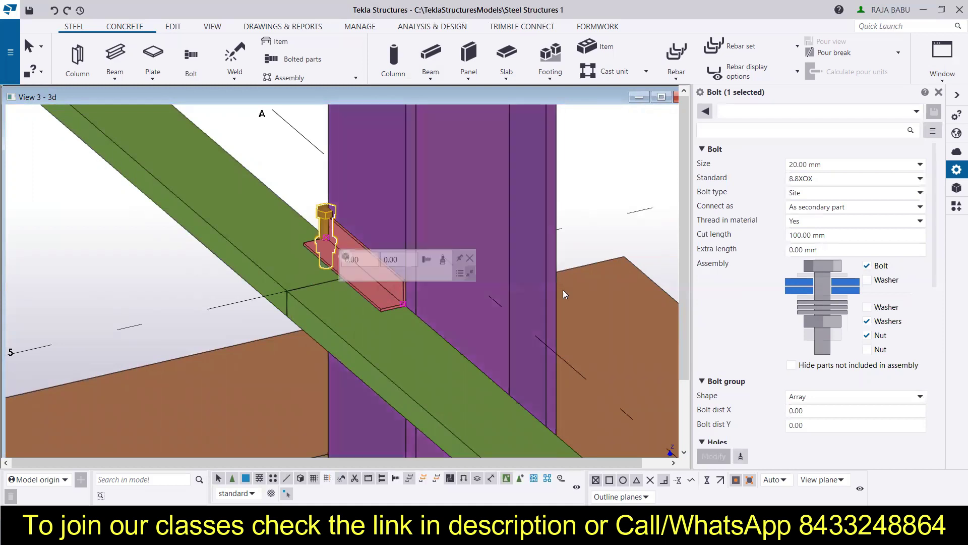
pyautogui.click(835, 171)
pyautogui.click(821, 197)
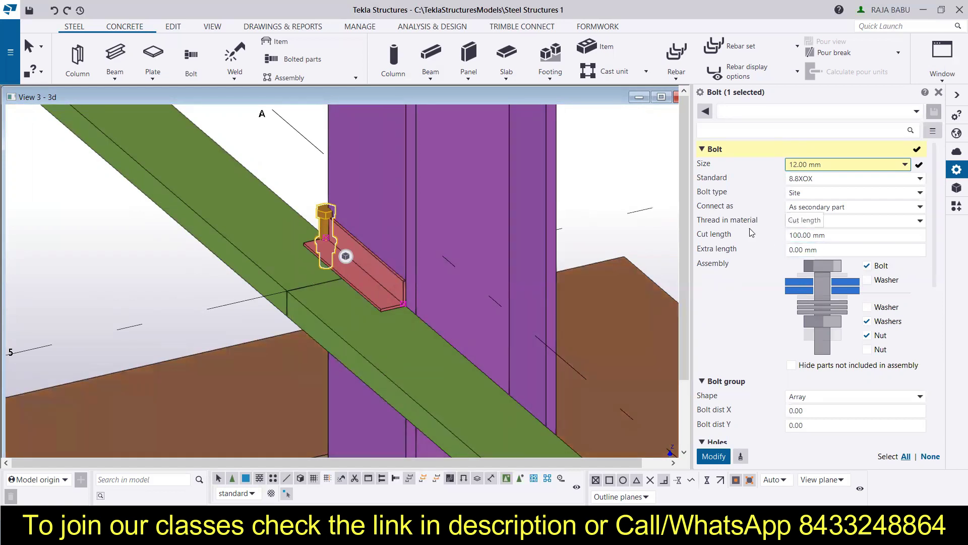
pyautogui.scroll(-3, 751, 232)
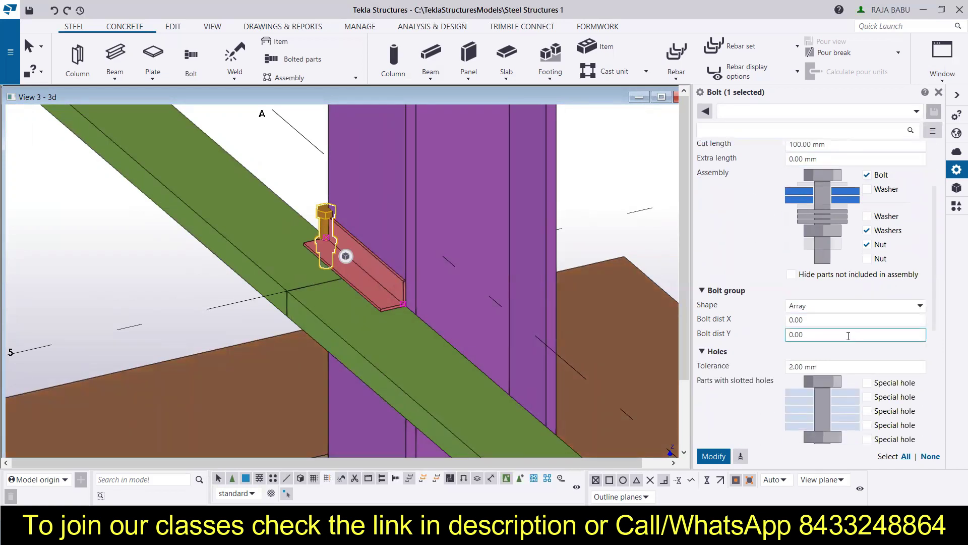
pyautogui.scroll(-1, 768, 295)
pyautogui.click(767, 297)
pyautogui.write('1')
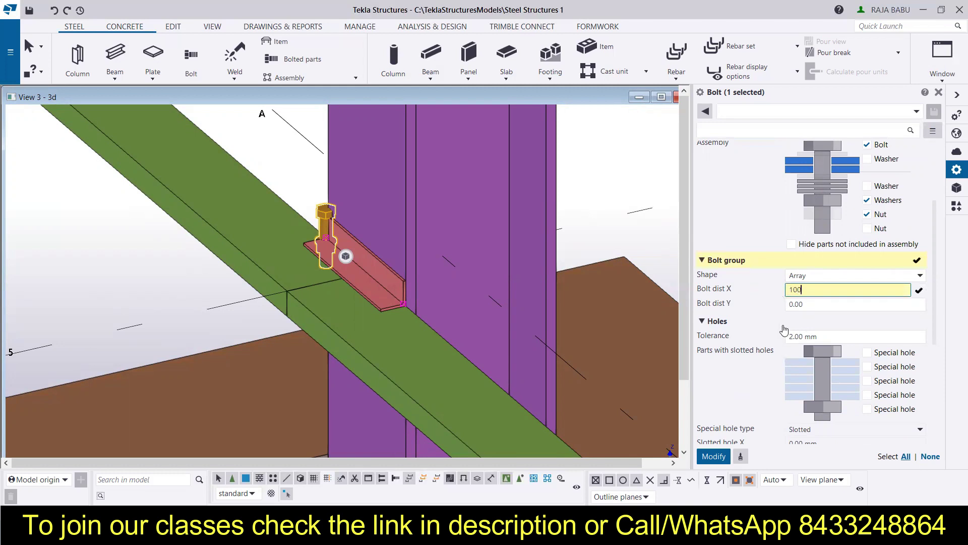
pyautogui.scroll(-2, 739, 340)
pyautogui.click(714, 456)
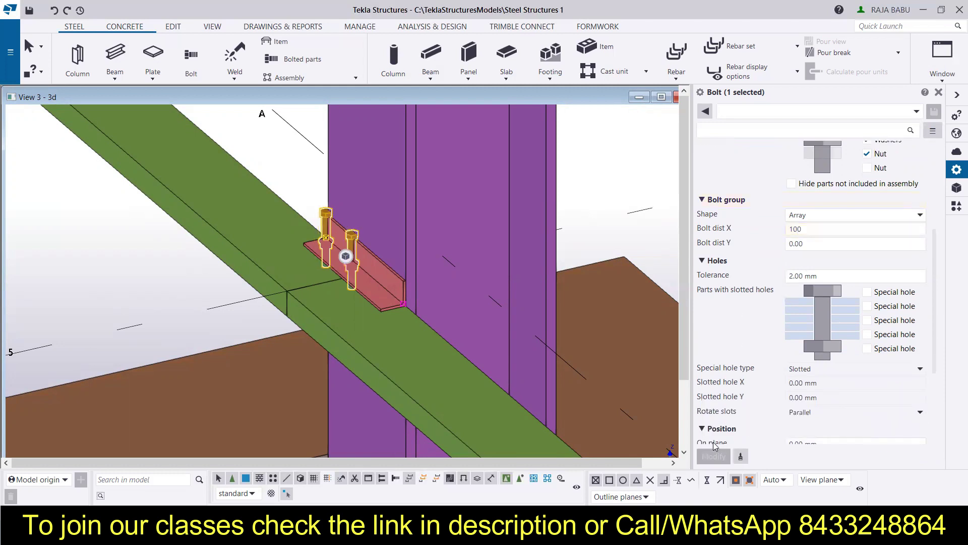
# Set the bolt group's start Dx offset to 40 mm and apply the modification.
pyautogui.click(337, 251)
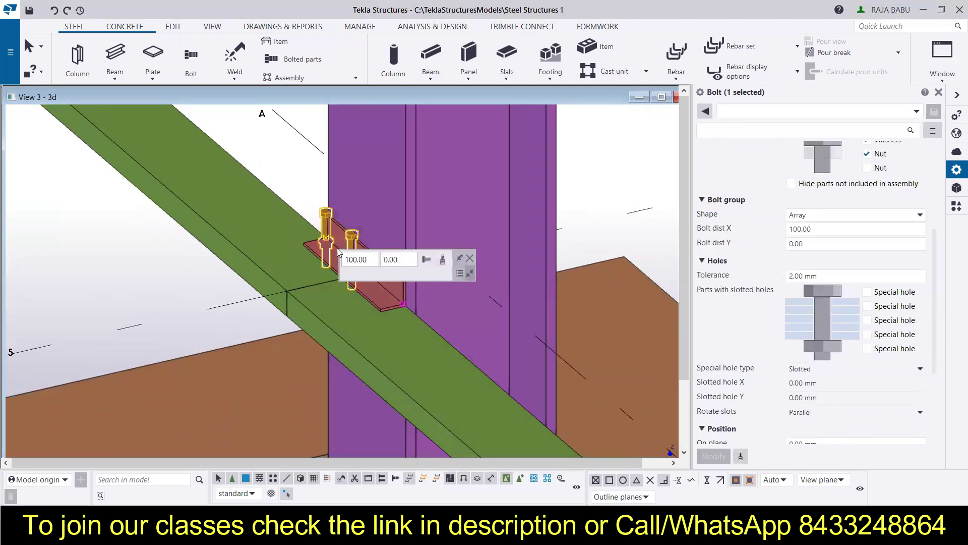
pyautogui.scroll(2, 380, 309)
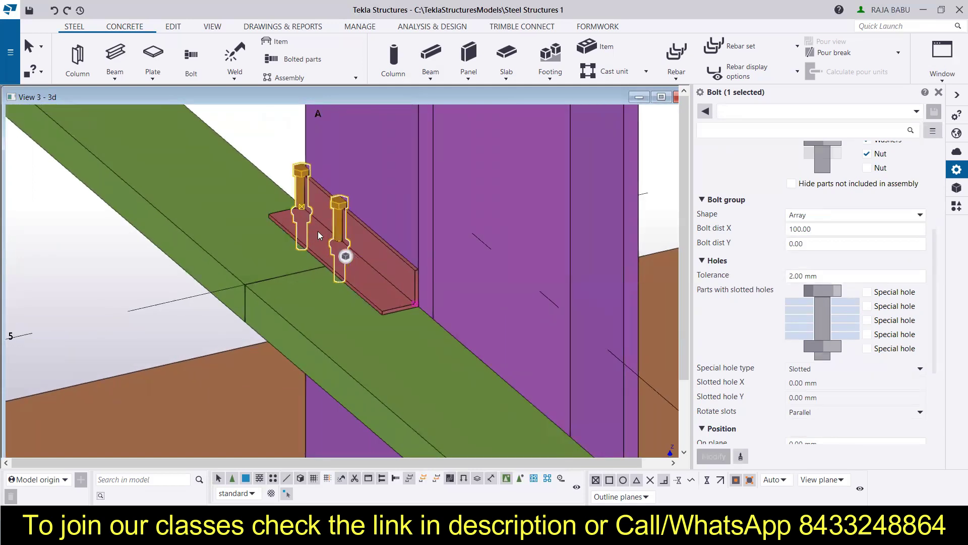
pyautogui.scroll(-4, 721, 282)
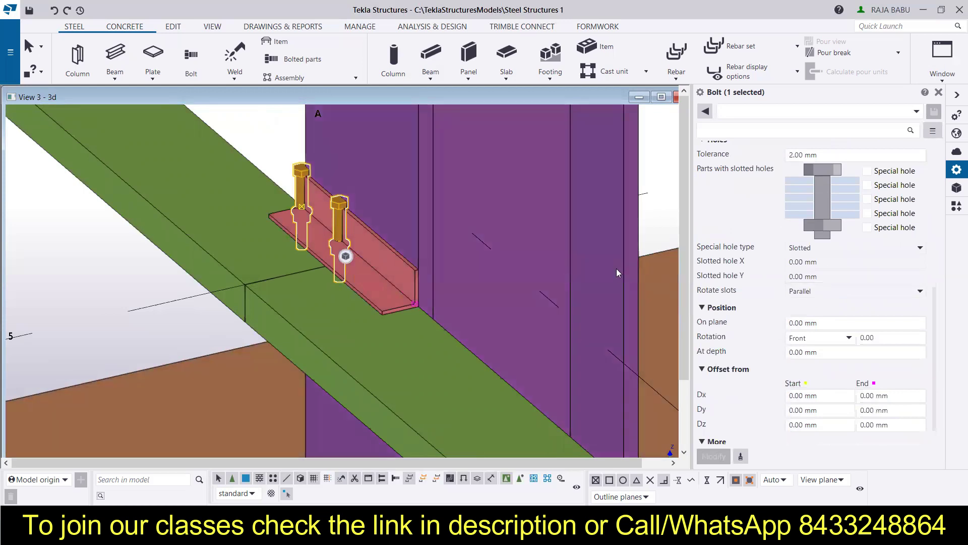
pyautogui.scroll(-1, 812, 293)
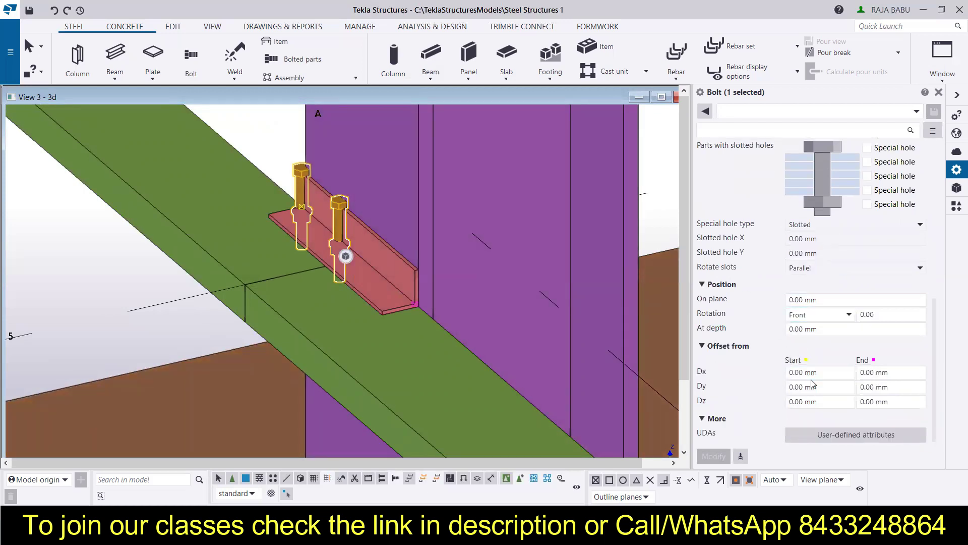
pyautogui.click(830, 373)
pyautogui.moveTo(819, 373); pyautogui.dragTo(765, 367)
pyautogui.write('40')
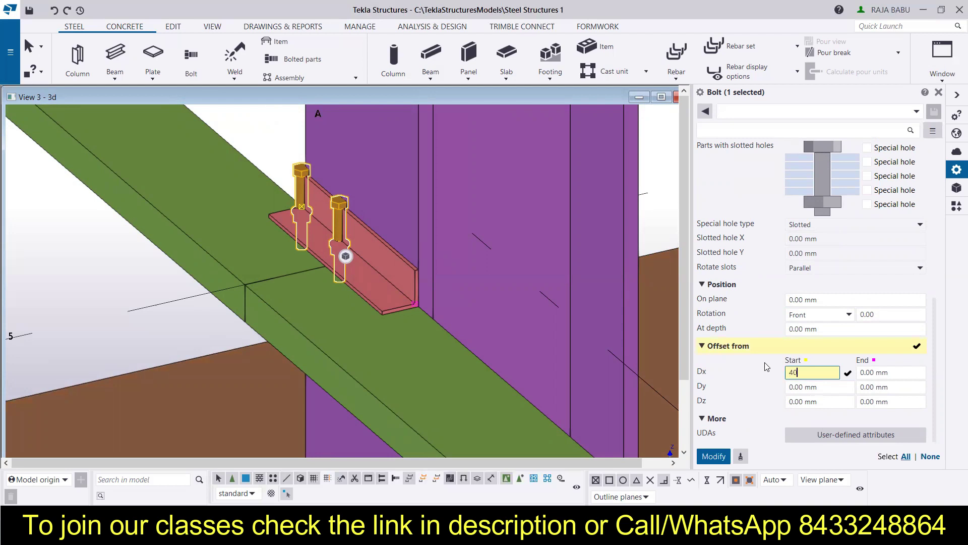
pyautogui.click(711, 457)
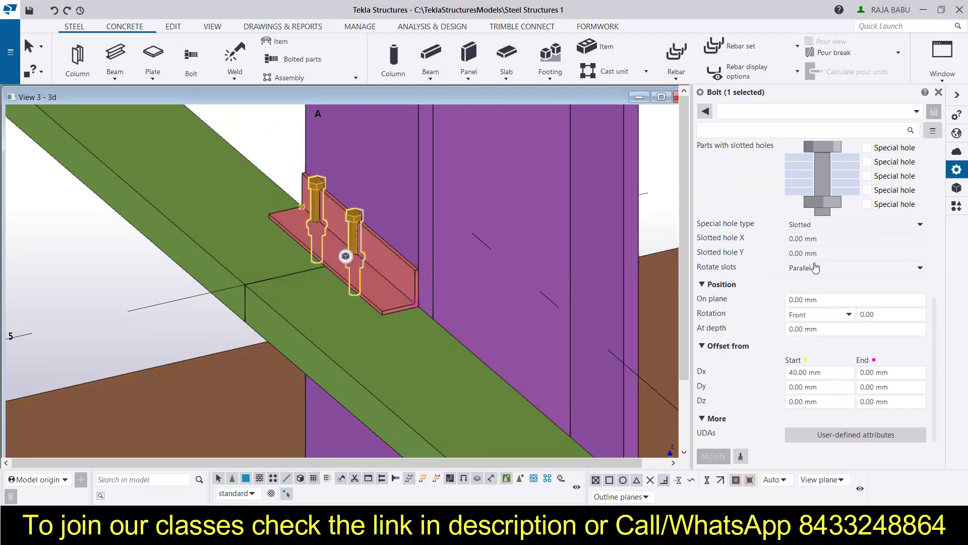
# Try the Back rotation on the cleat's bolt group and apply it.
pyautogui.scroll(3, 790, 343)
pyautogui.scroll(8, 790, 343)
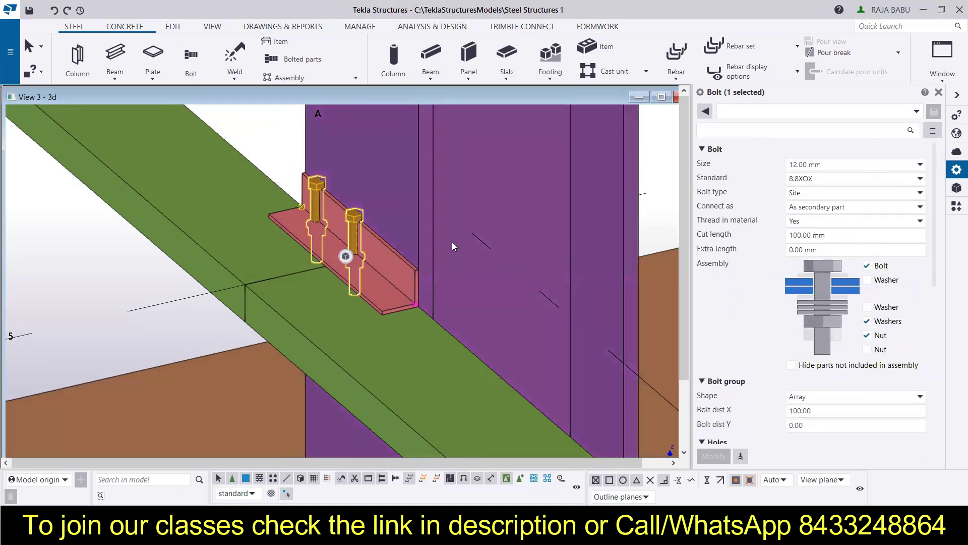
pyautogui.moveTo(322, 258)
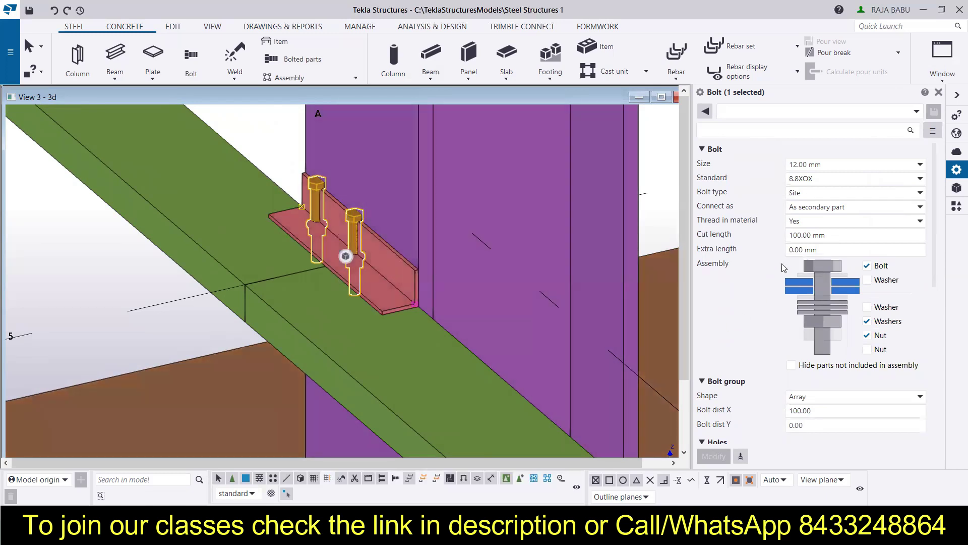
pyautogui.scroll(-9, 785, 267)
pyautogui.scroll(-1, 784, 267)
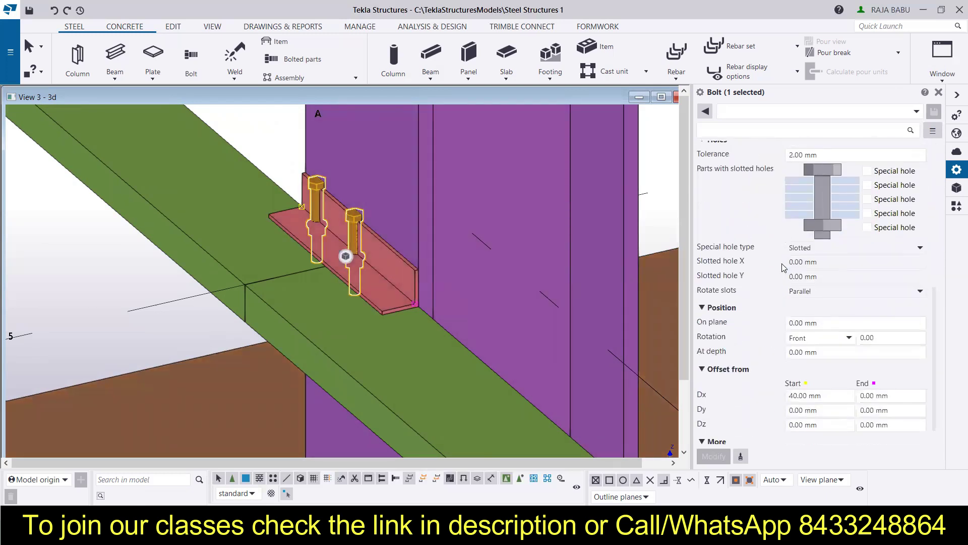
pyautogui.click(807, 338)
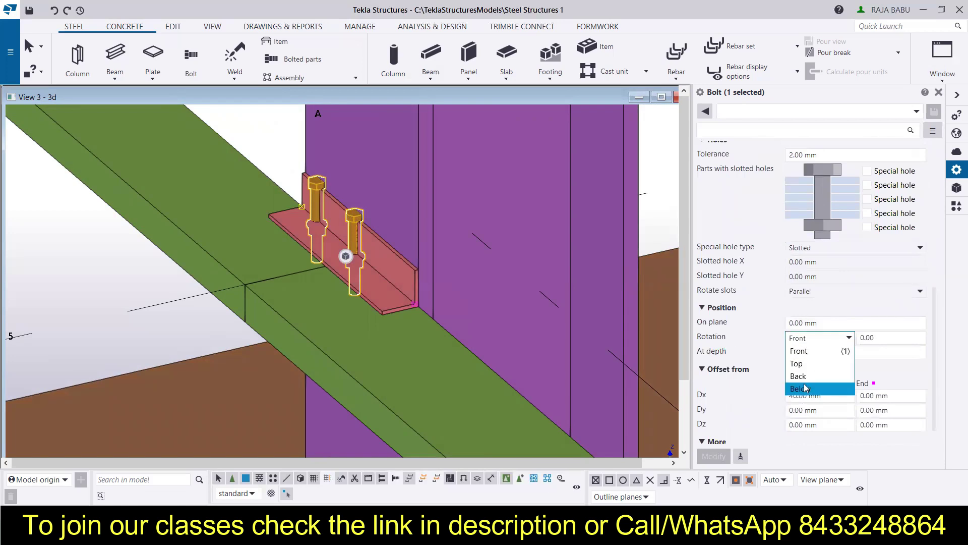
pyautogui.click(806, 377)
pyautogui.click(716, 456)
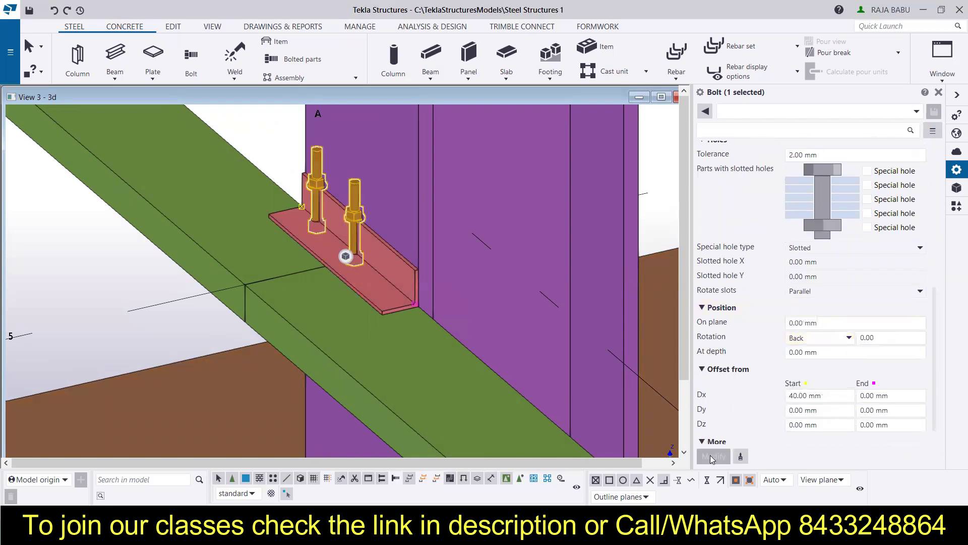
# Try the Below rotation on the two cleat bolts and apply it.
pyautogui.click(807, 338)
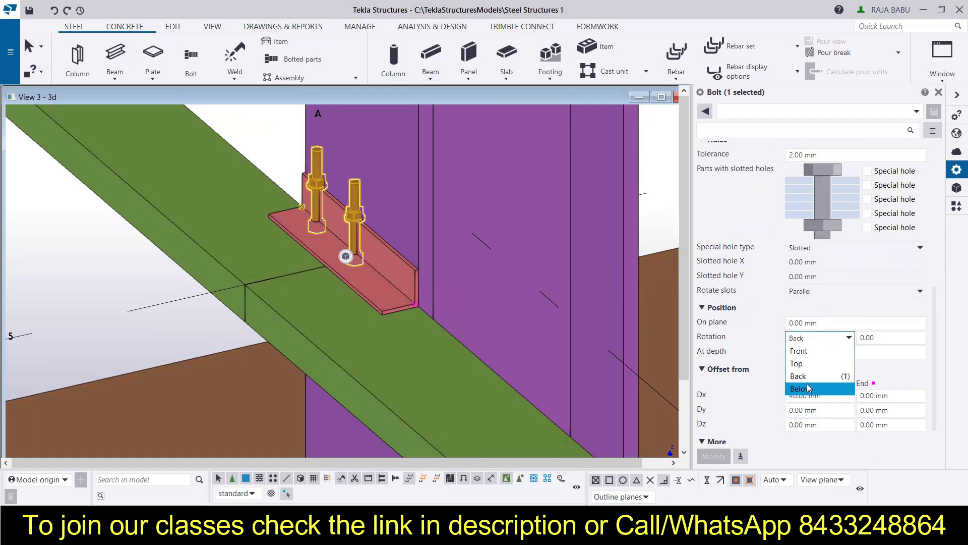
pyautogui.click(808, 393)
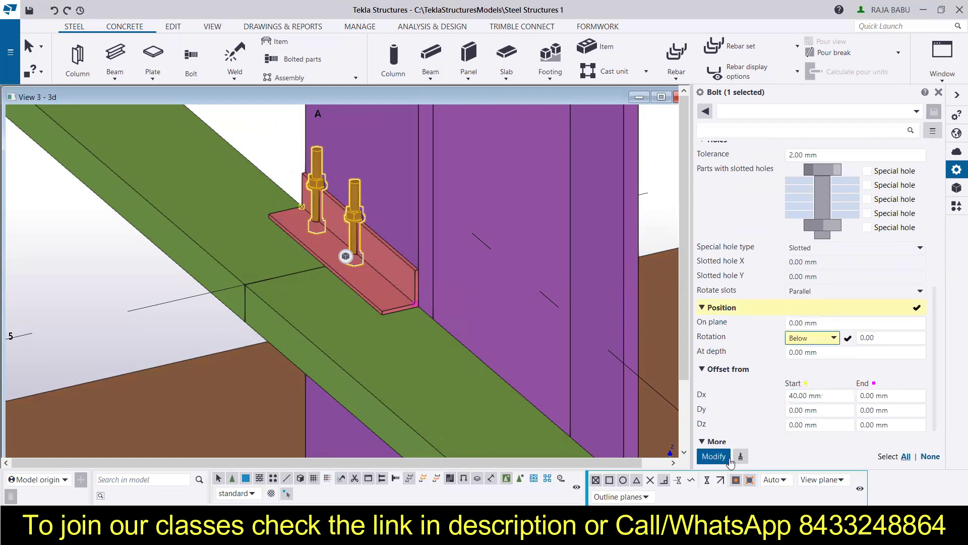
pyautogui.click(713, 457)
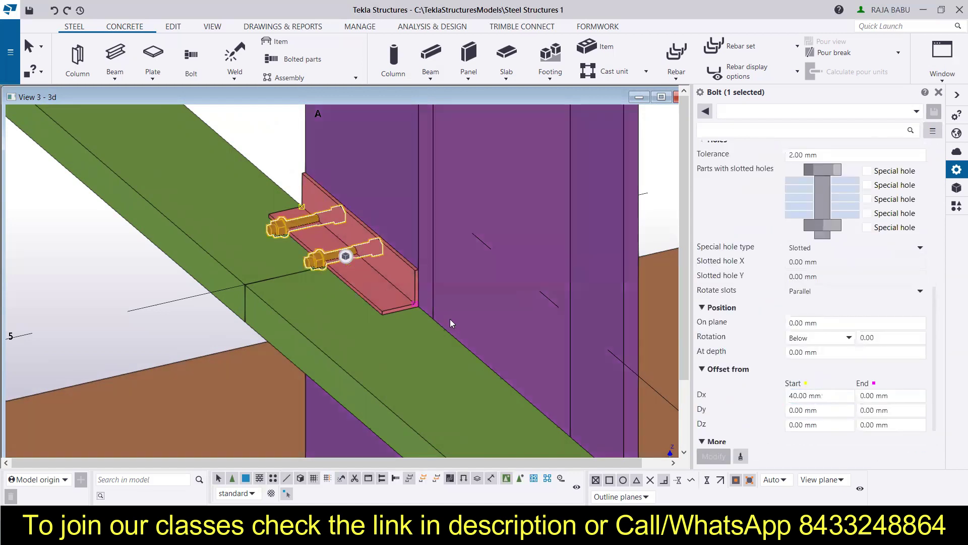
pyautogui.click(380, 262)
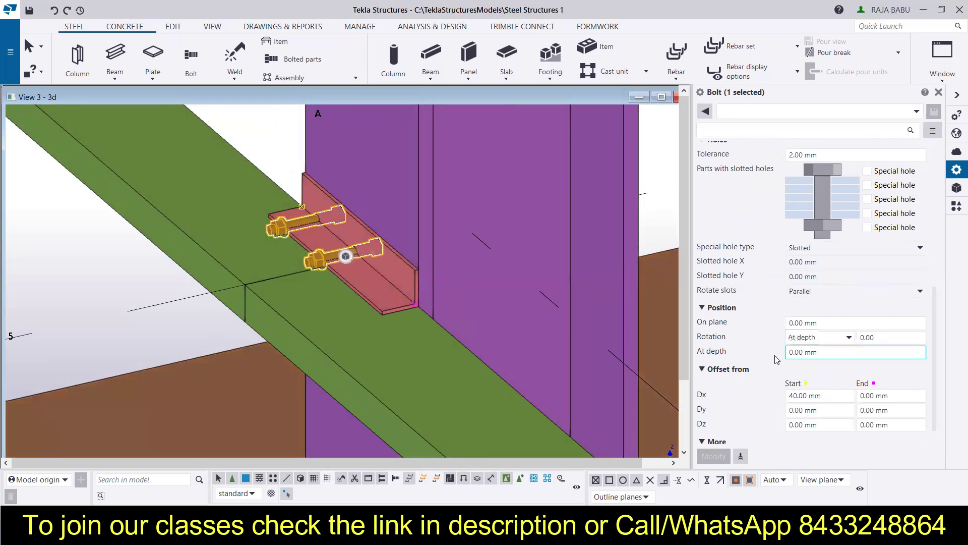
# Switch the bolt group's rotation back to Front and apply the modification.
pyautogui.click(810, 340)
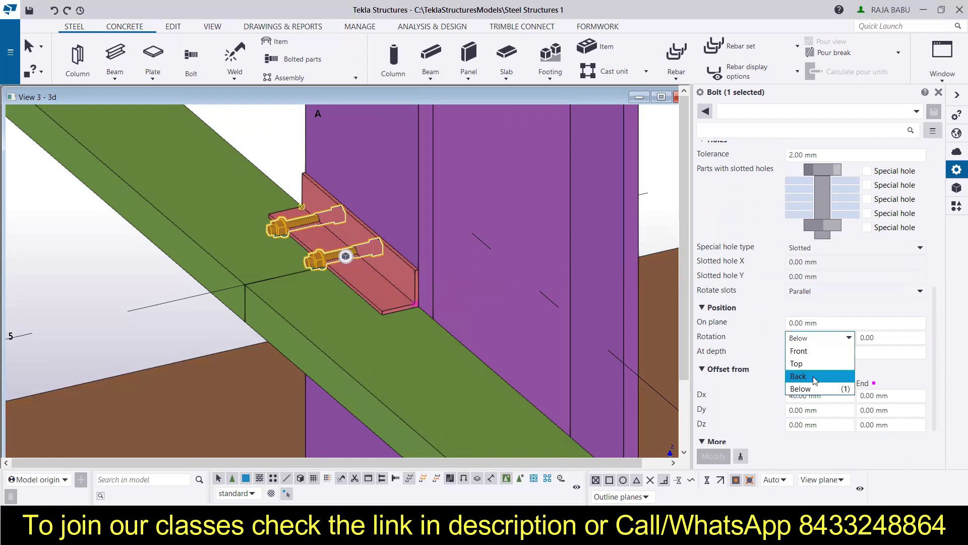
pyautogui.click(807, 352)
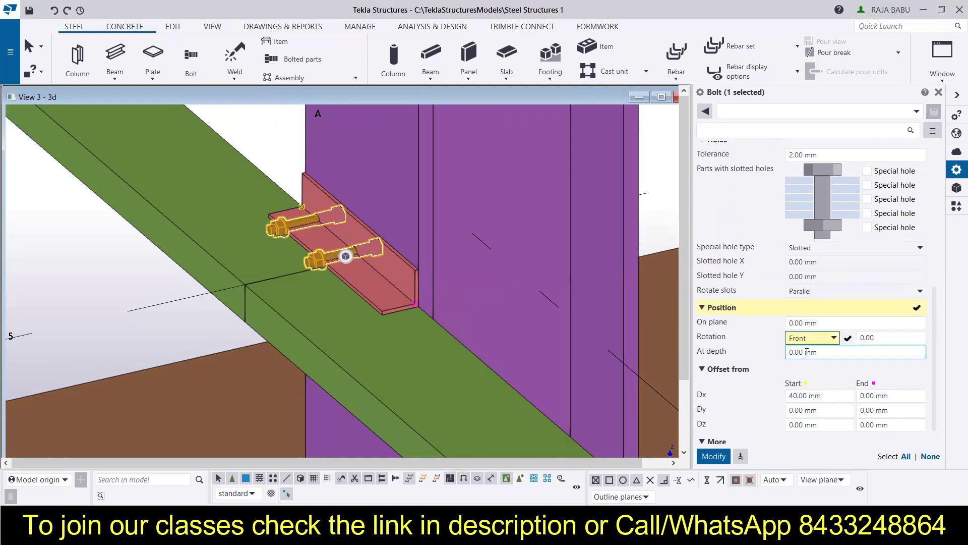
pyautogui.click(714, 456)
pyautogui.click(813, 353)
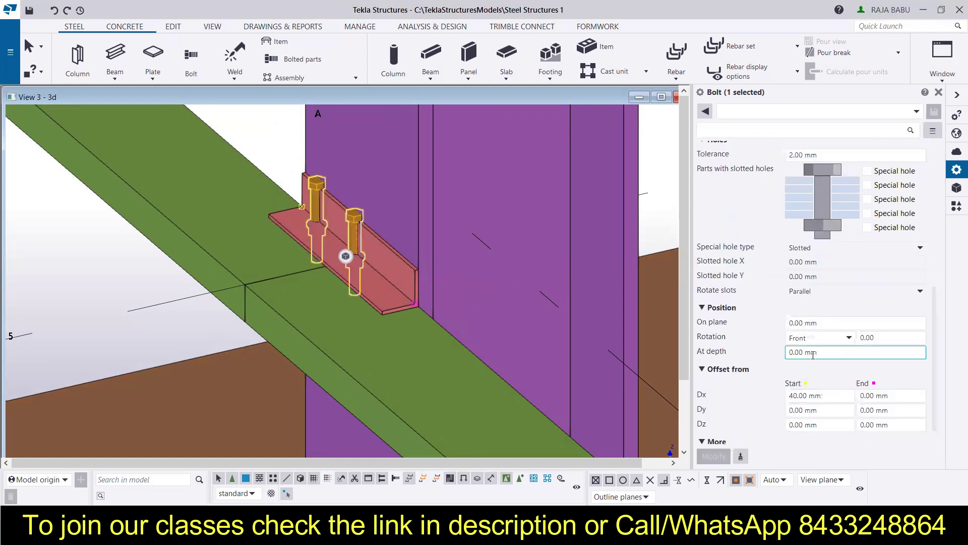
# Set the bolt group's rotation to Below and apply the modification.
pyautogui.click(818, 338)
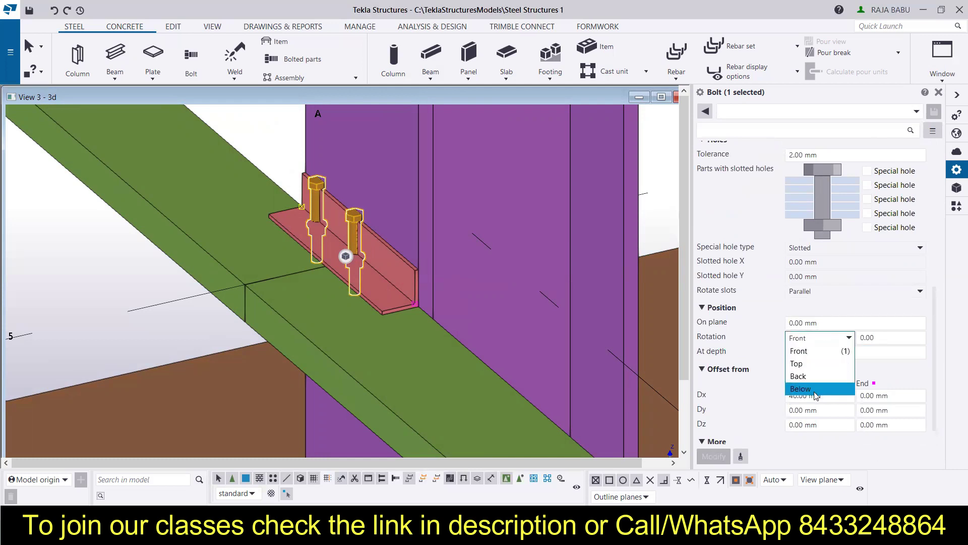
pyautogui.click(816, 389)
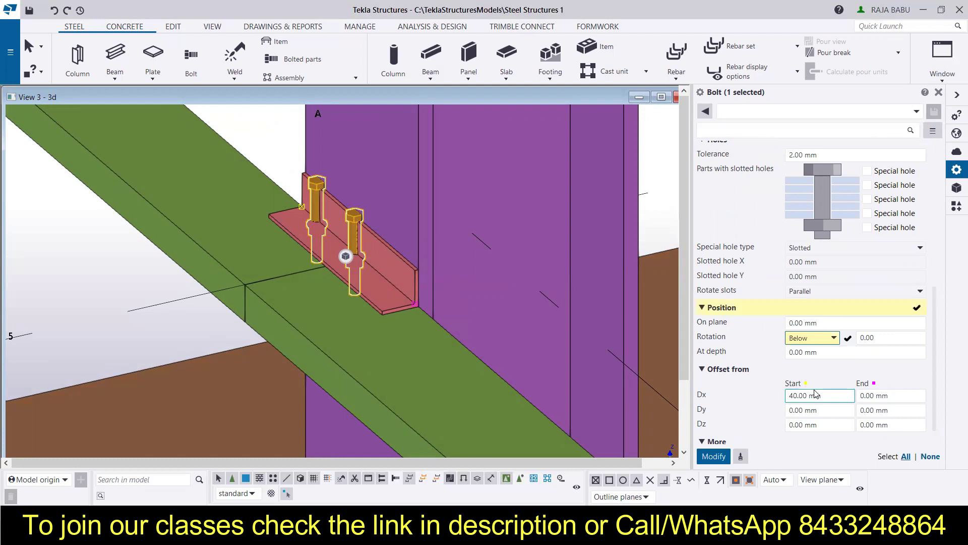
pyautogui.click(713, 457)
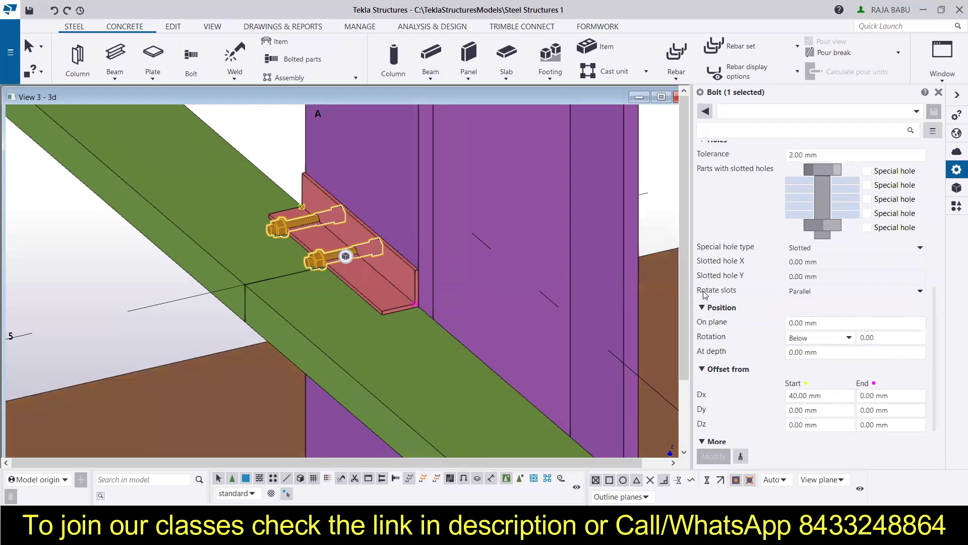
# Set the bolt group's start and end Dz offsets to 20 mm, applying the modification.
pyautogui.scroll(-1, 848, 298)
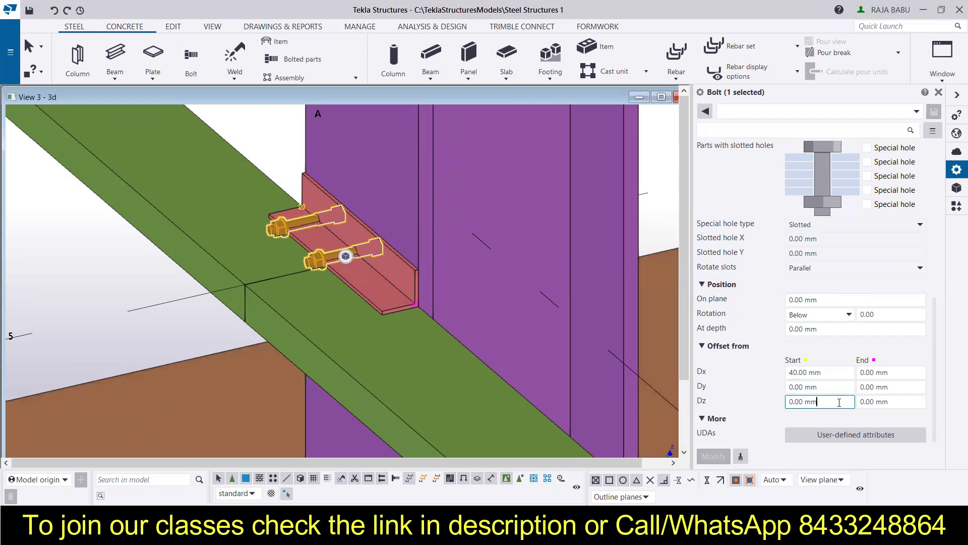
pyautogui.hotkey('ctrl', 'a')
pyautogui.write('20')
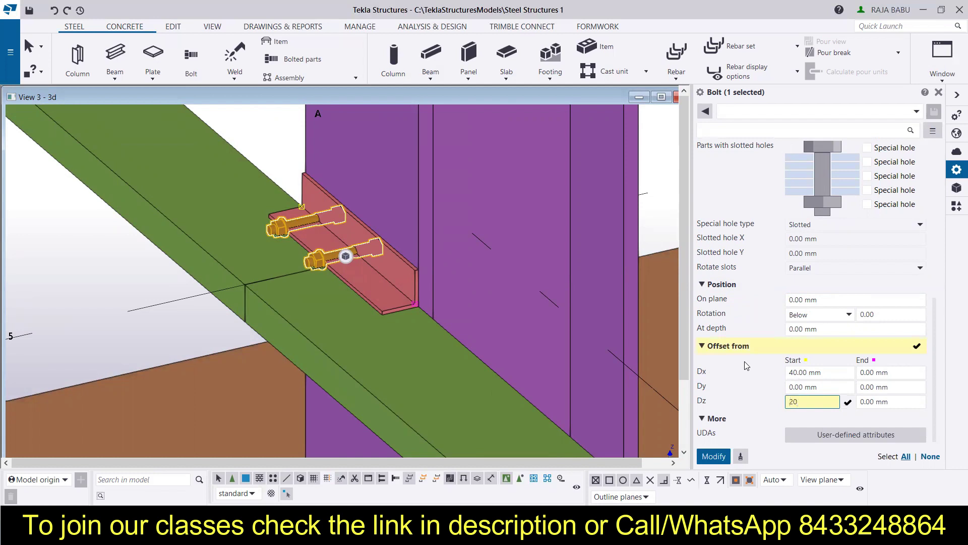
pyautogui.click(701, 456)
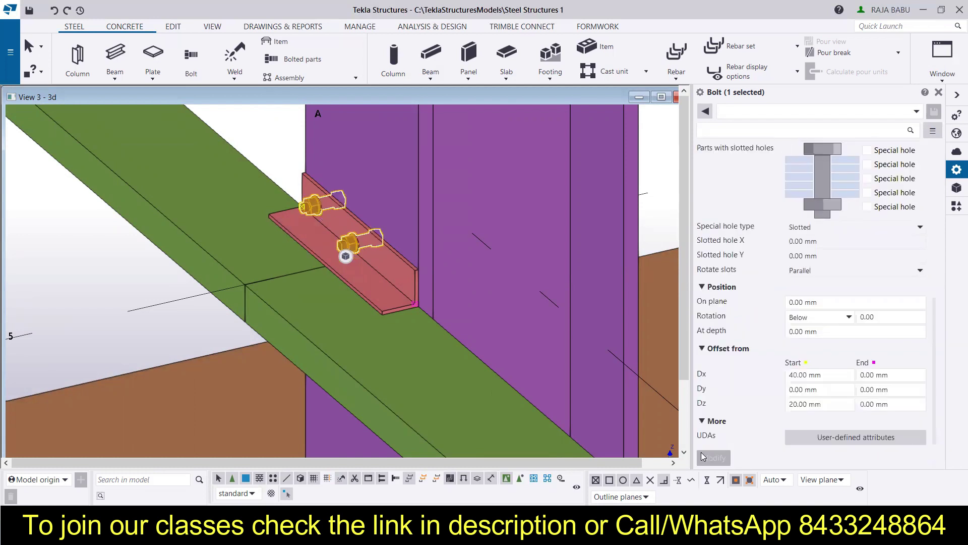
pyautogui.click(861, 404)
pyautogui.write('20')
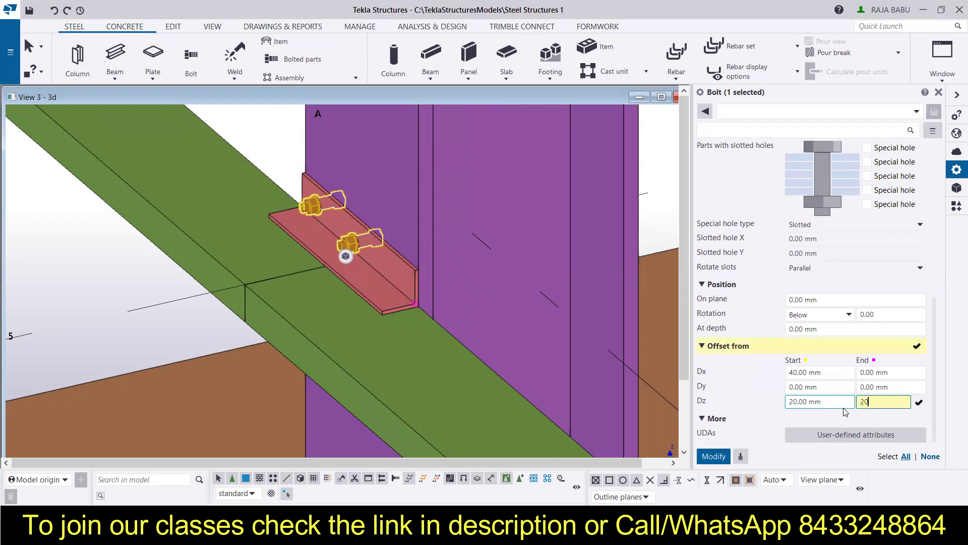
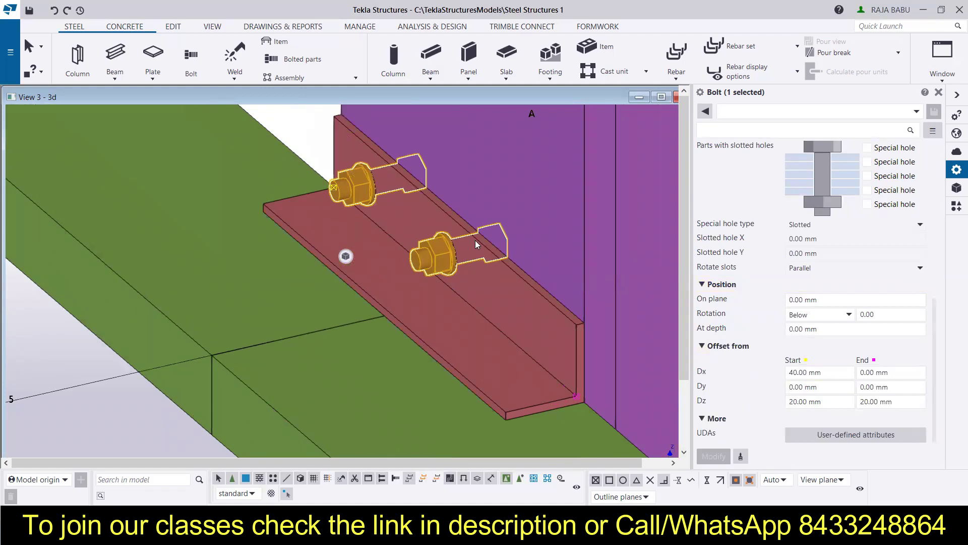
# Examine the bolted angle cleat at the grid 5 column, its bolt properties and the channel running past it.
pyautogui.click(301, 146)
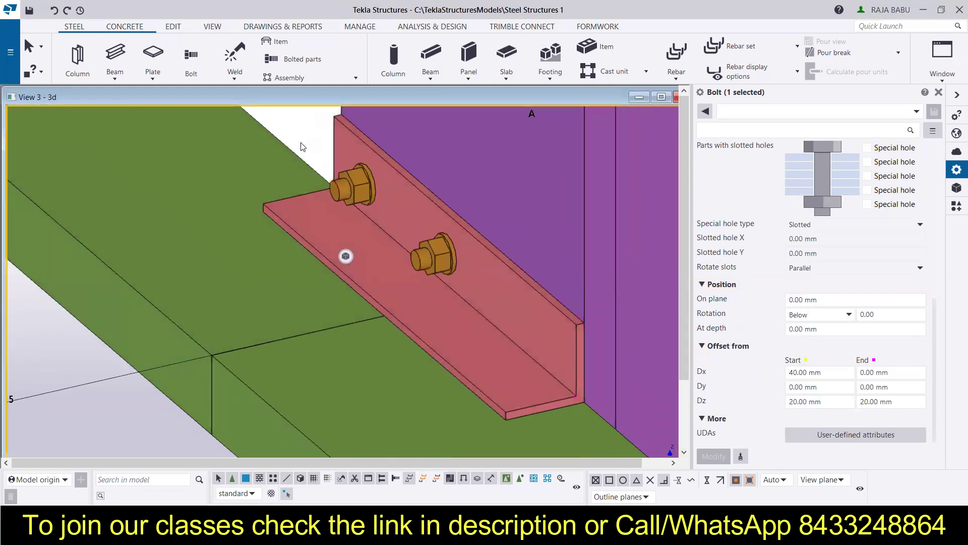
pyautogui.click(389, 226)
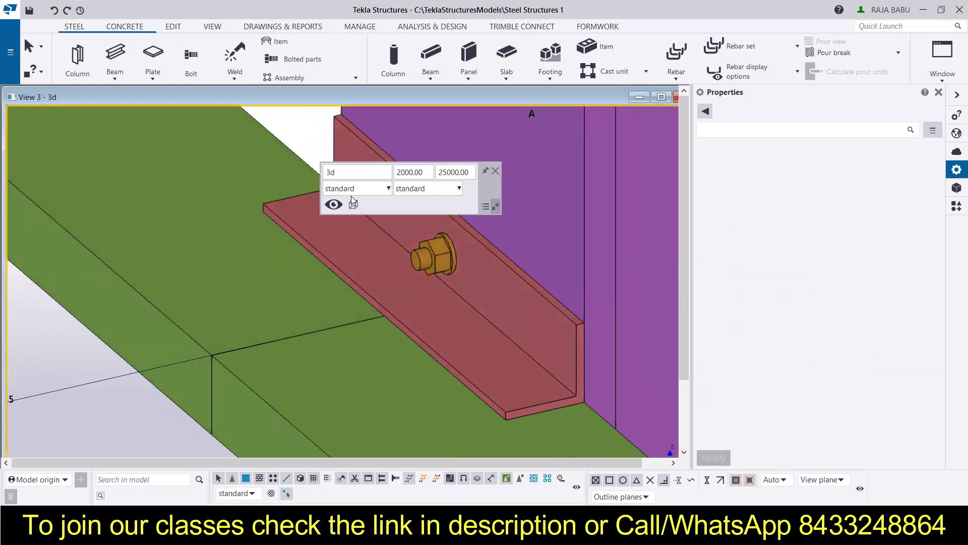
pyautogui.scroll(-3, 503, 252)
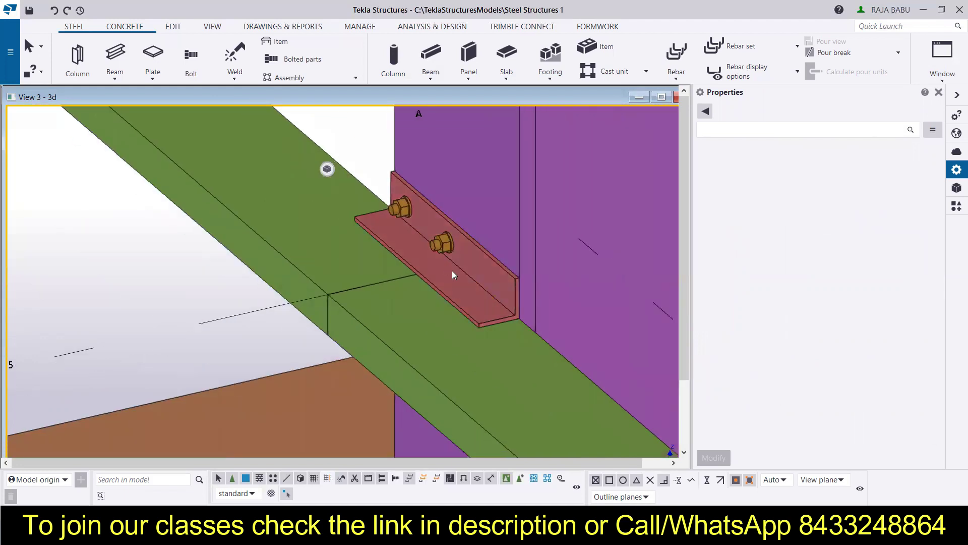
pyautogui.keyDown('ctrl'); pyautogui.moveTo(469, 289); pyautogui.dragTo(442, 245, button='middle'); pyautogui.keyUp('ctrl')
pyautogui.click(442, 246)
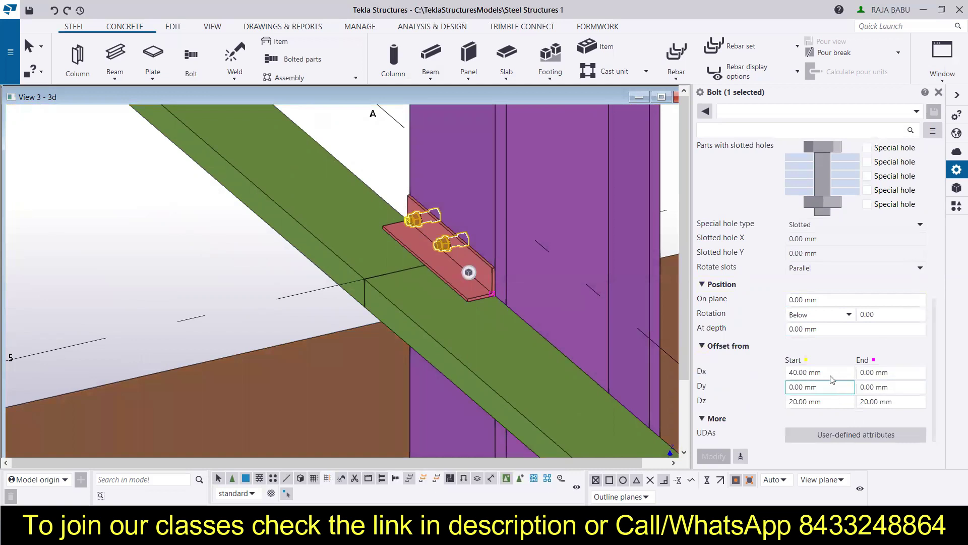
pyautogui.scroll(8, 852, 353)
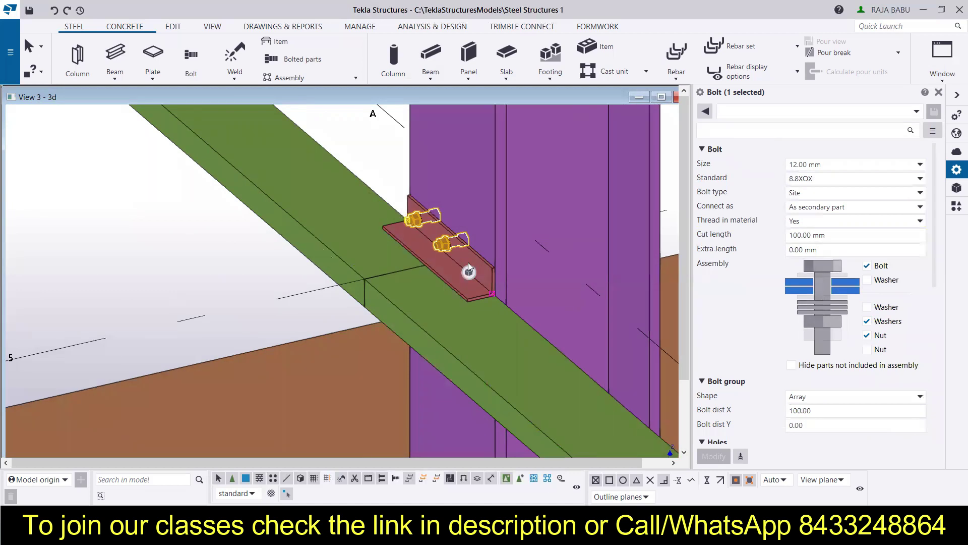
pyautogui.scroll(-4, 383, 216)
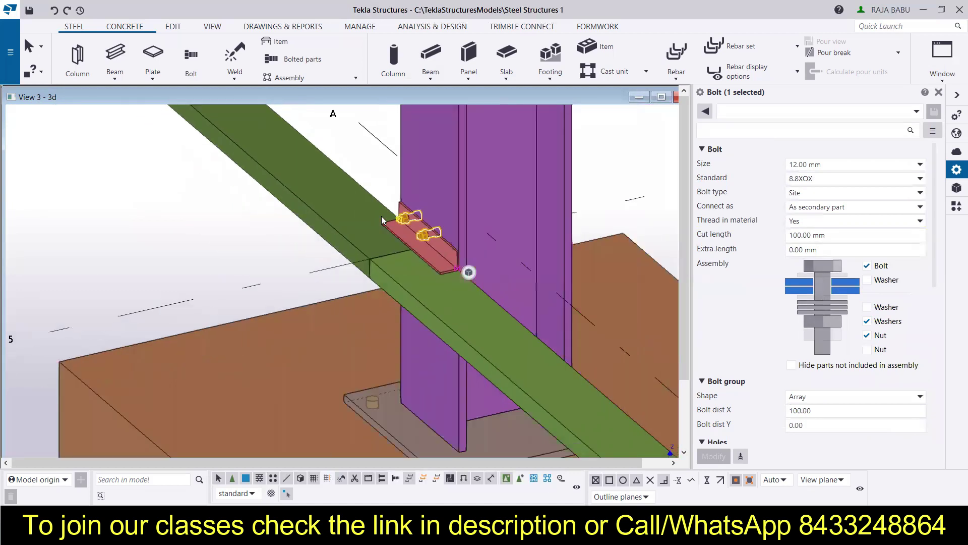
pyautogui.click(355, 287)
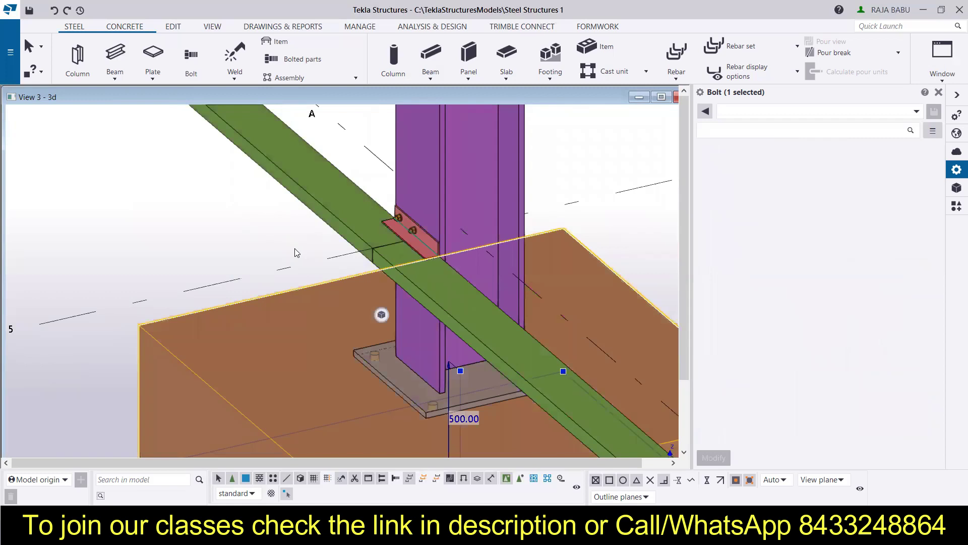
pyautogui.click(325, 263)
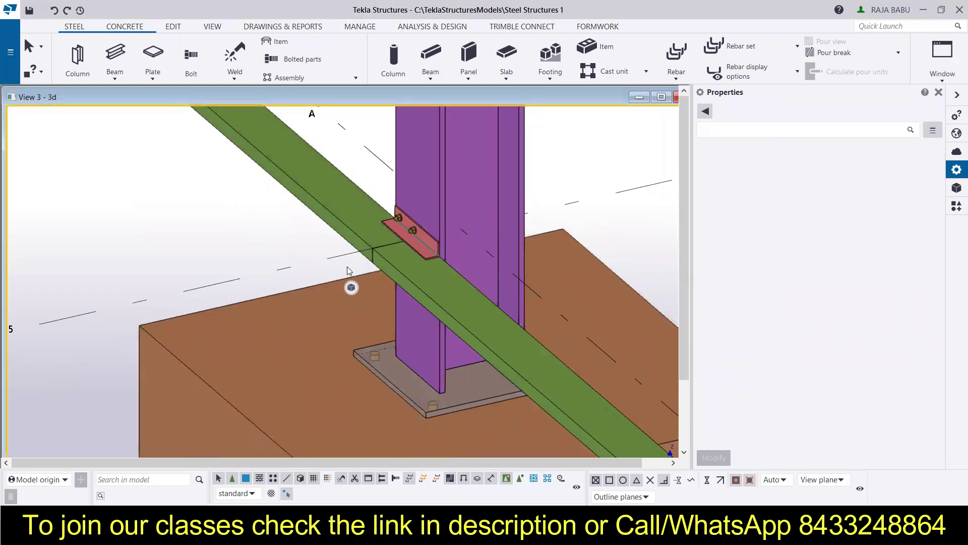
pyautogui.click(363, 269)
pyautogui.click(369, 266)
pyautogui.scroll(5, 369, 266)
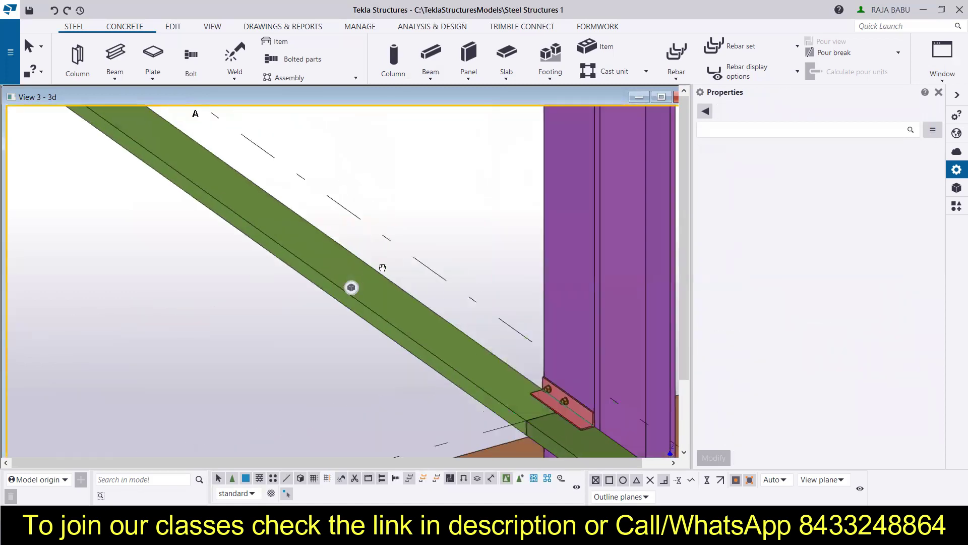
pyautogui.scroll(-5, 382, 267)
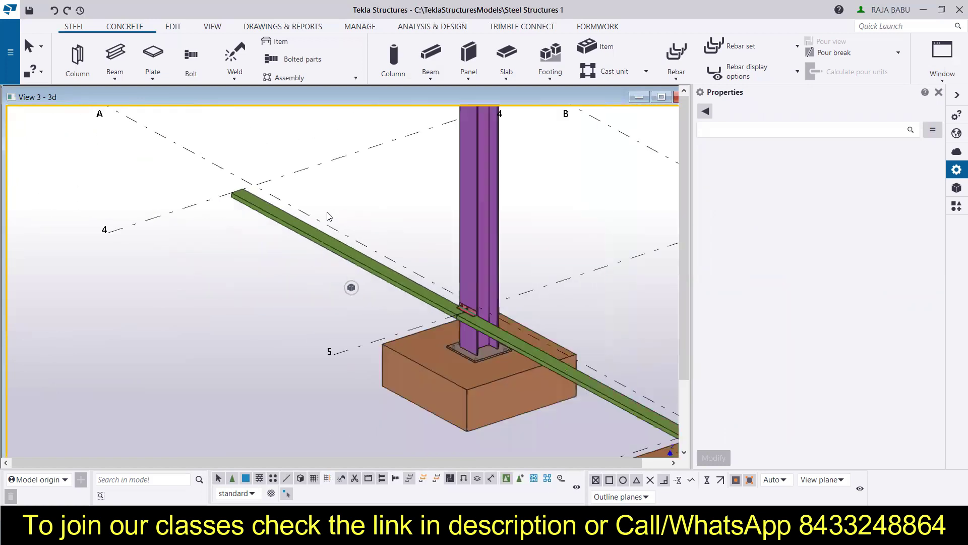
pyautogui.scroll(3, 490, 327)
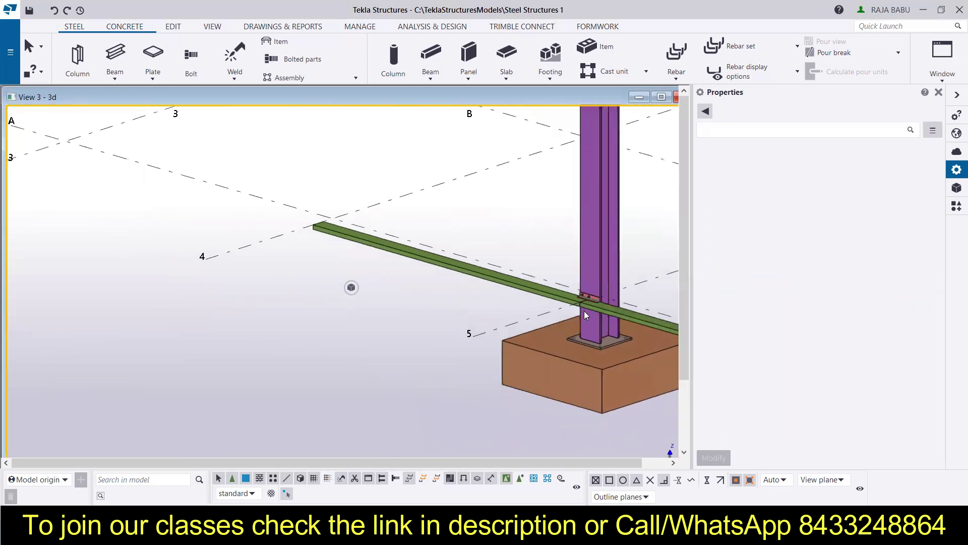
pyautogui.scroll(5, 593, 293)
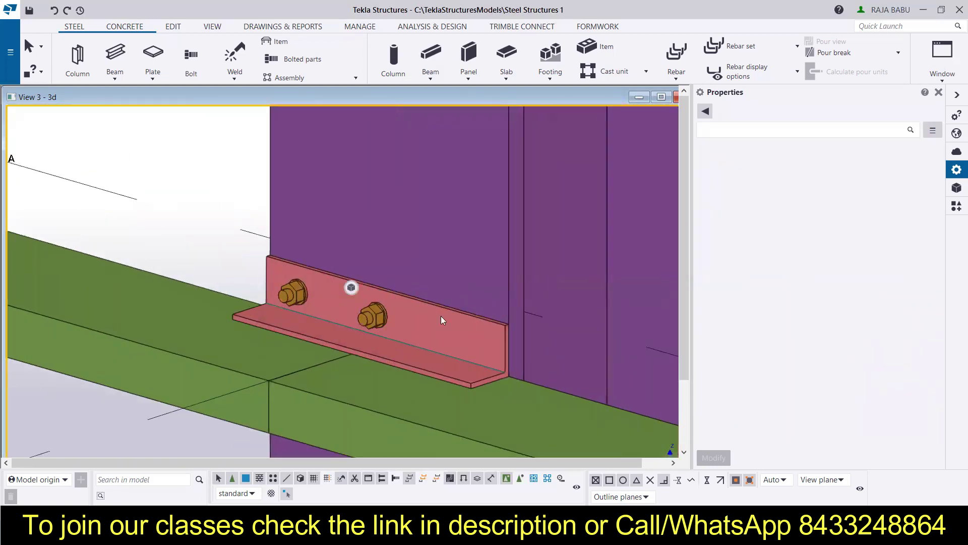
# Try an end Dx offset of 40 mm on the cleat's bolt group and apply it.
pyautogui.click(371, 316)
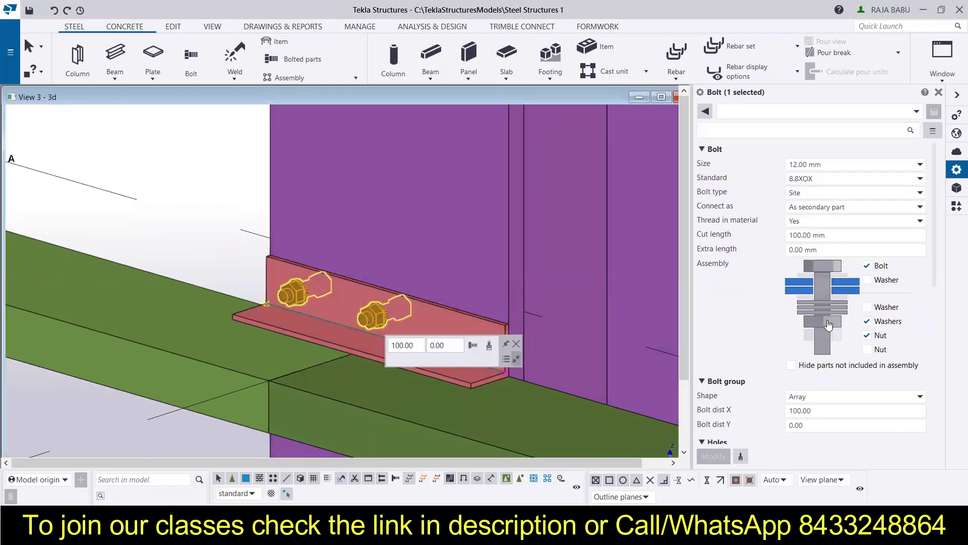
pyautogui.scroll(-2, 809, 284)
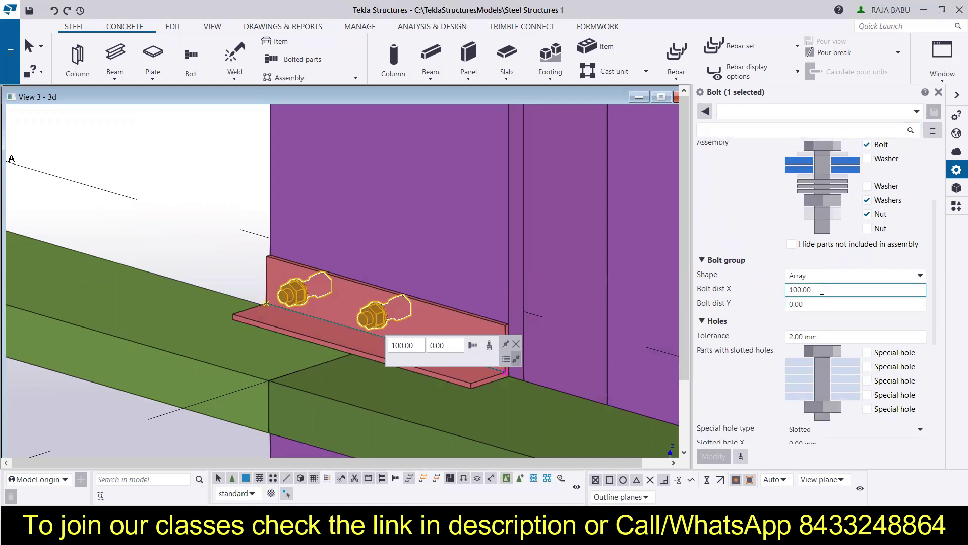
pyautogui.scroll(-3, 819, 314)
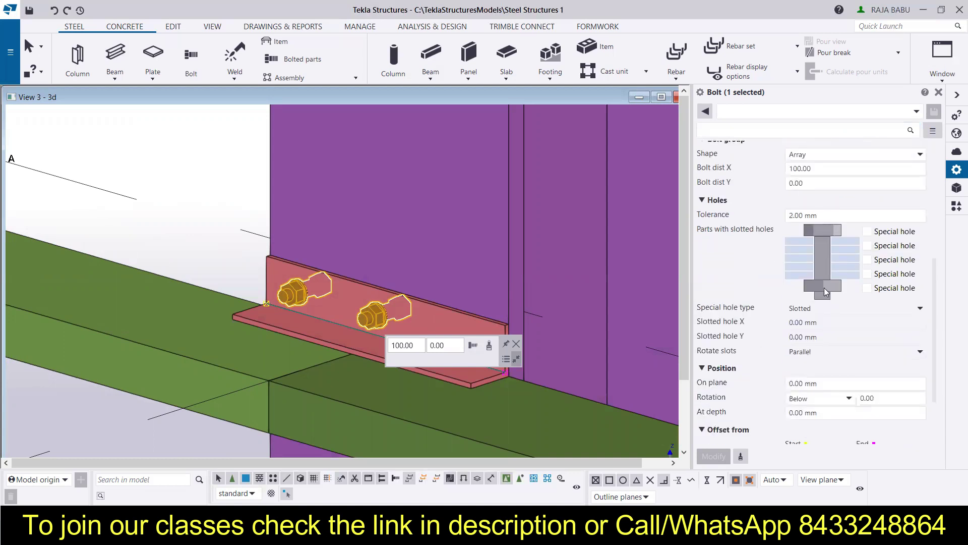
pyautogui.click(827, 396)
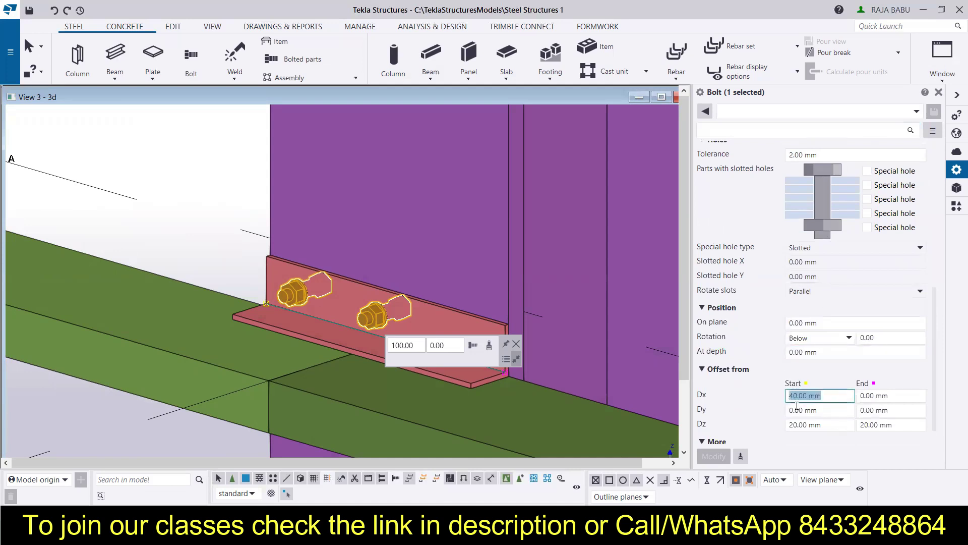
pyautogui.click(867, 396)
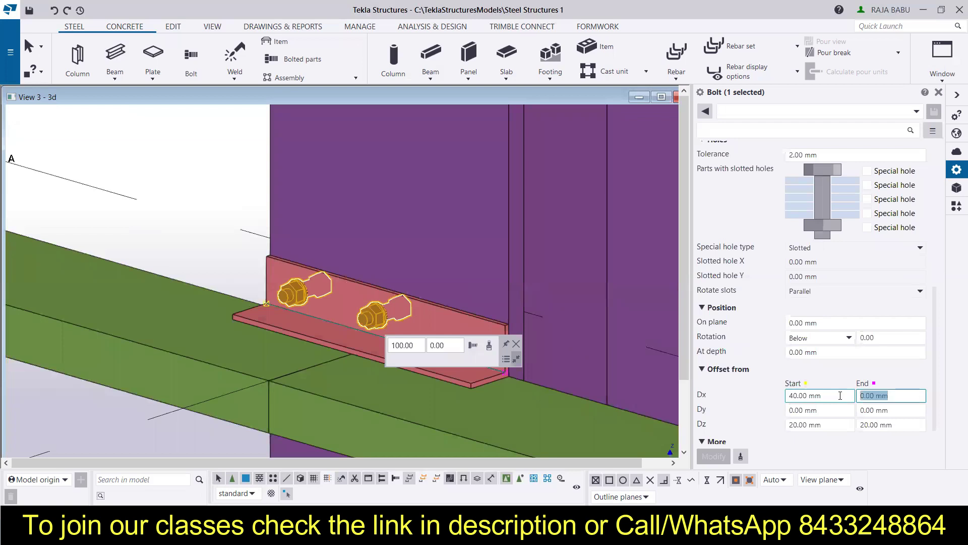
pyautogui.write('40')
pyautogui.click(711, 455)
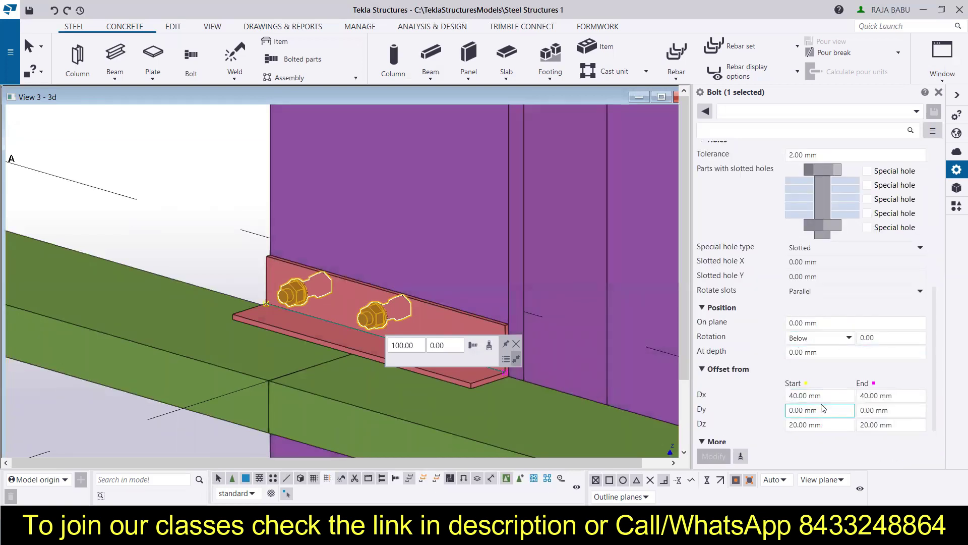
# Try a start Dx offset of 90 mm on the bolt group and apply it.
pyautogui.click(822, 396)
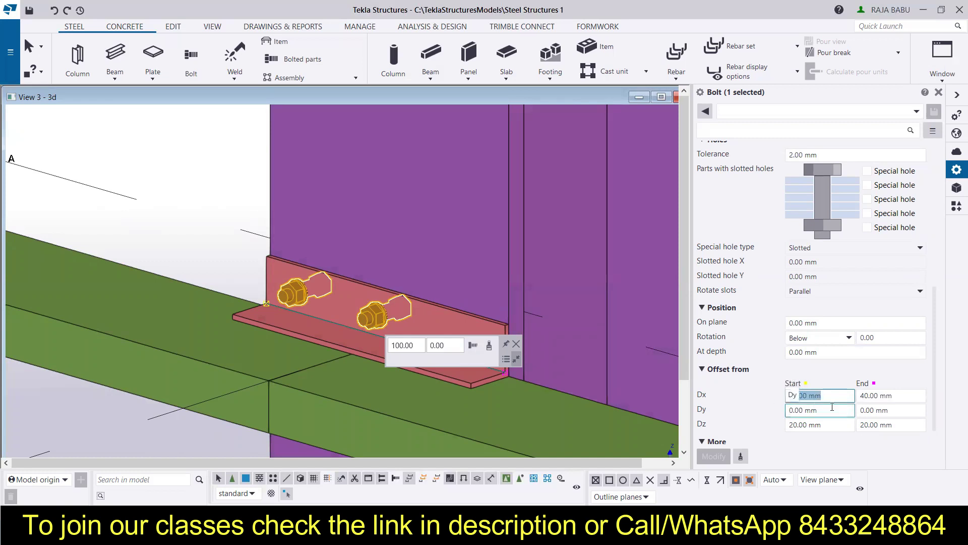
pyautogui.write('9')
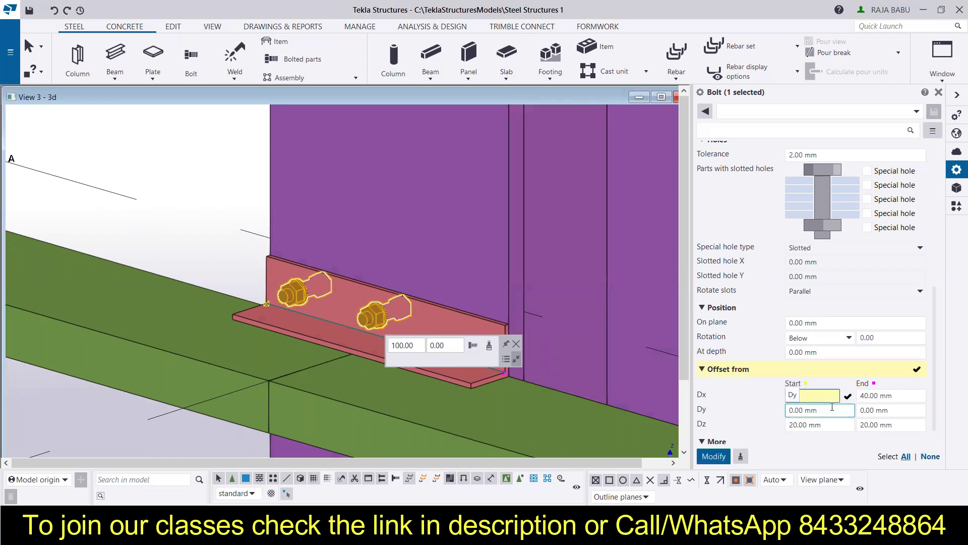
pyautogui.write('0')
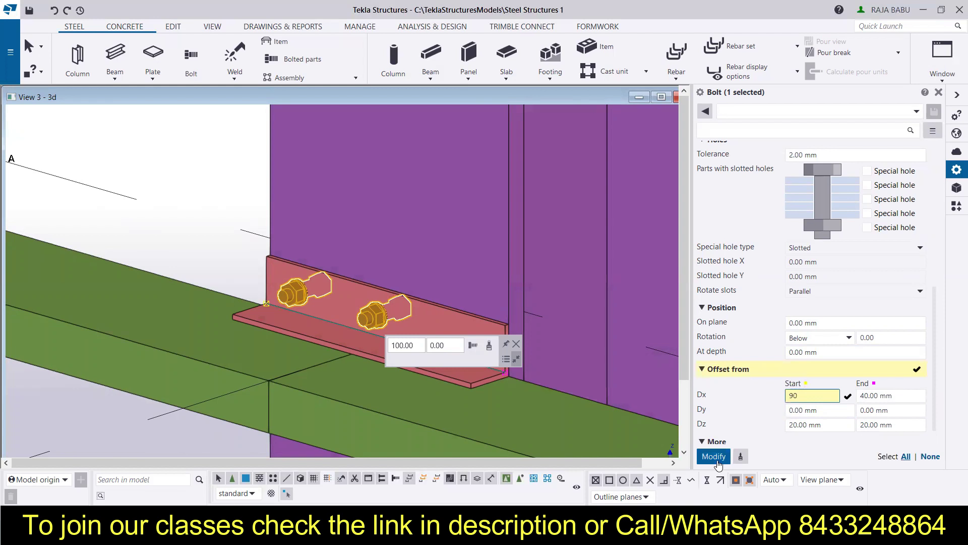
pyautogui.click(716, 457)
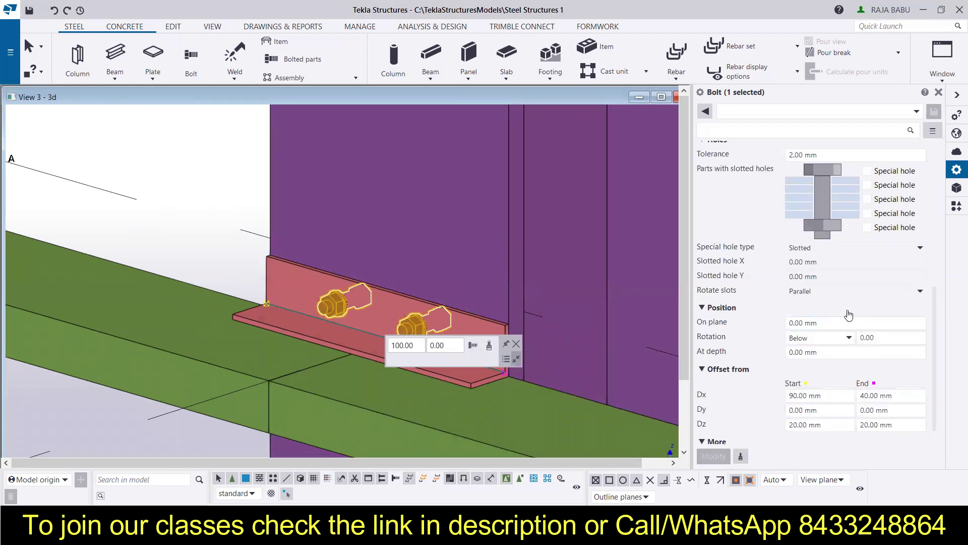
# Reset the bolt group's end Dx offset to 0 mm and apply the modification.
pyautogui.click(867, 396)
pyautogui.write('0')
pyautogui.click(716, 457)
# Set the bolt group's start Dx offset to 80 mm and apply the modification.
pyautogui.scroll(-3, 349, 251)
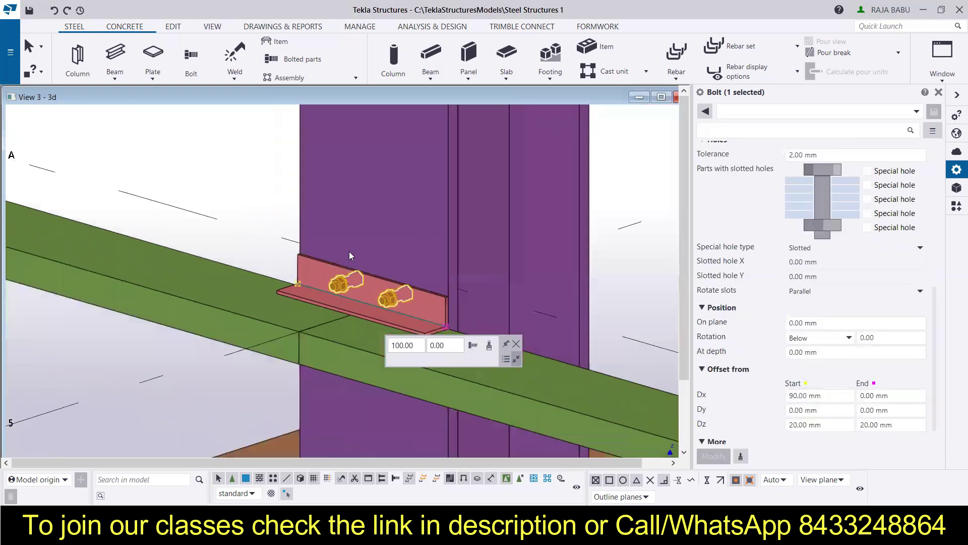
pyautogui.scroll(-2, 349, 252)
pyautogui.scroll(3, 367, 216)
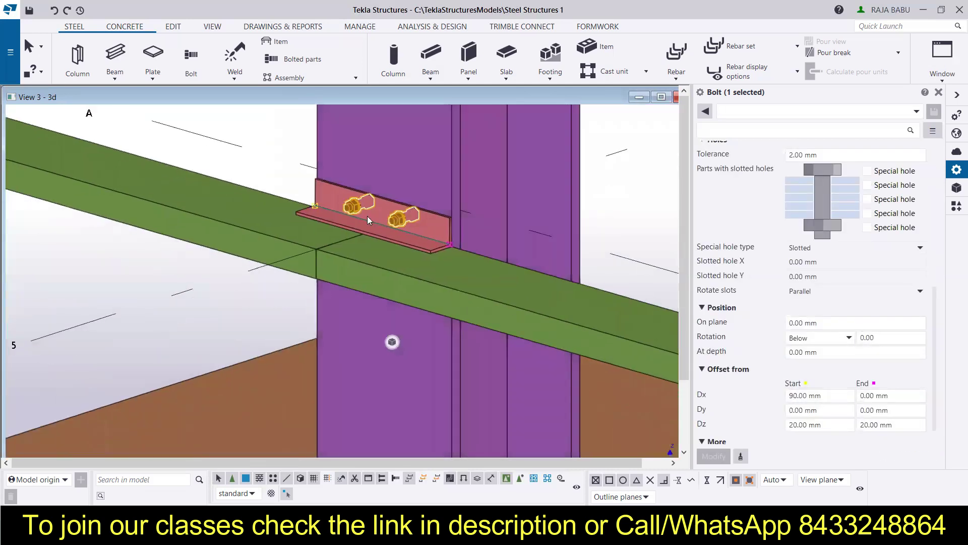
pyautogui.scroll(2, 344, 200)
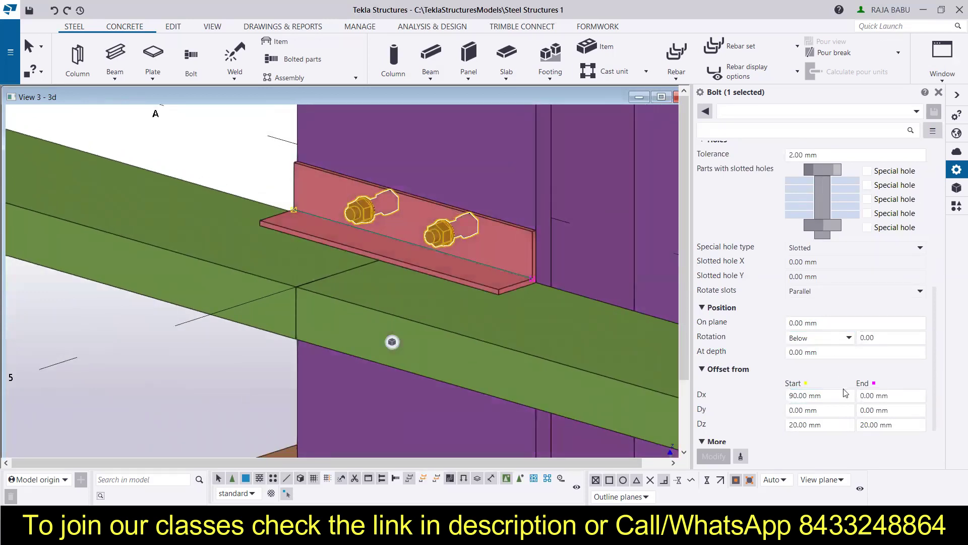
pyautogui.moveTo(825, 394); pyautogui.dragTo(761, 396)
pyautogui.write('80')
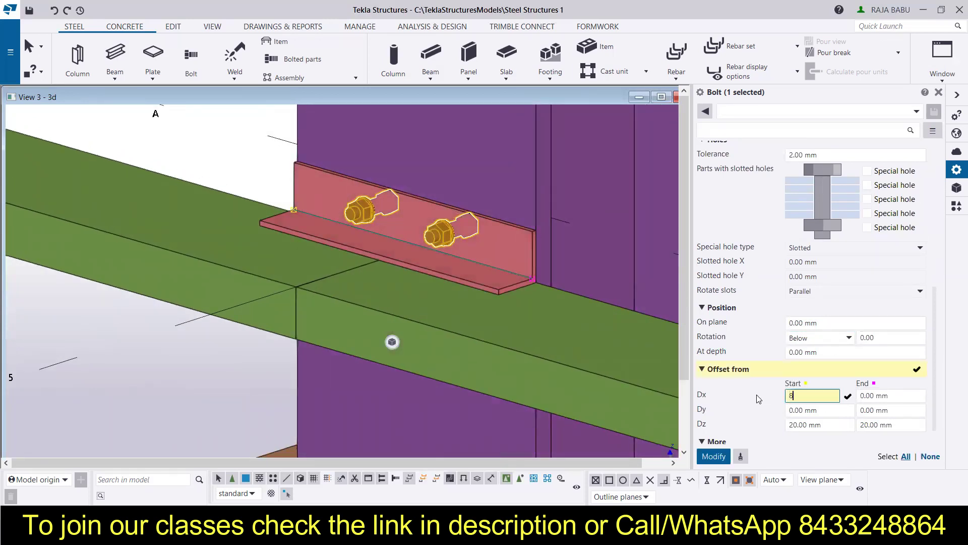
pyautogui.click(715, 456)
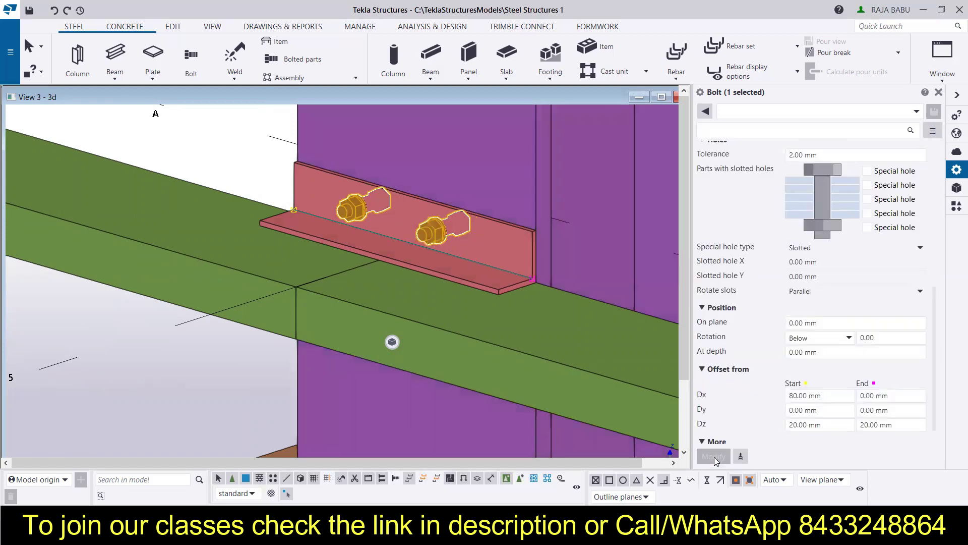
pyautogui.scroll(-1, 545, 285)
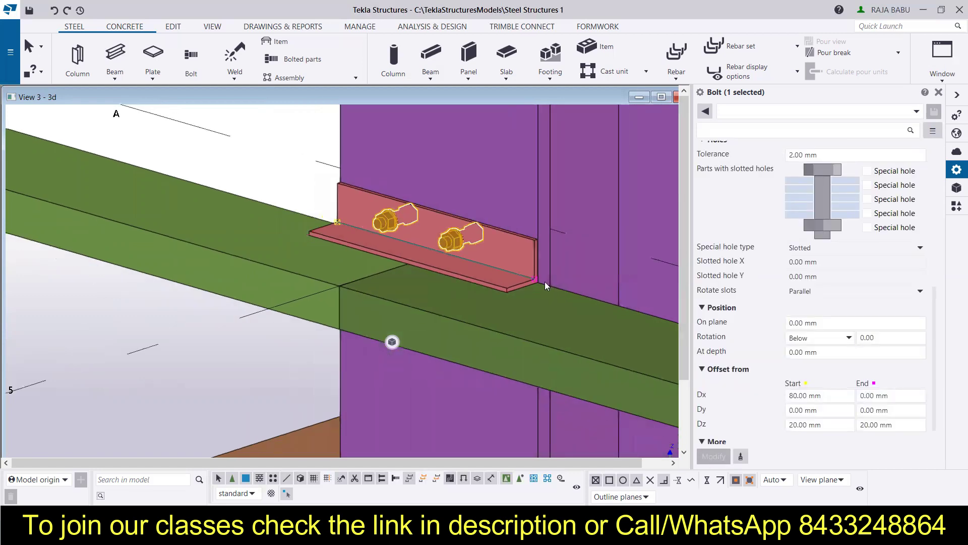
pyautogui.click(890, 426)
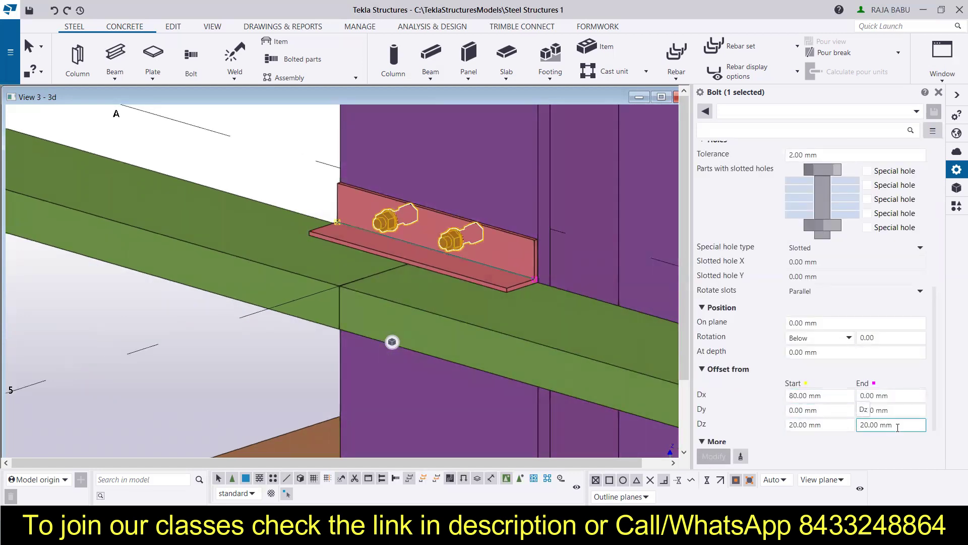
pyautogui.hotkey('ctrl', 'a')
pyautogui.click(814, 411)
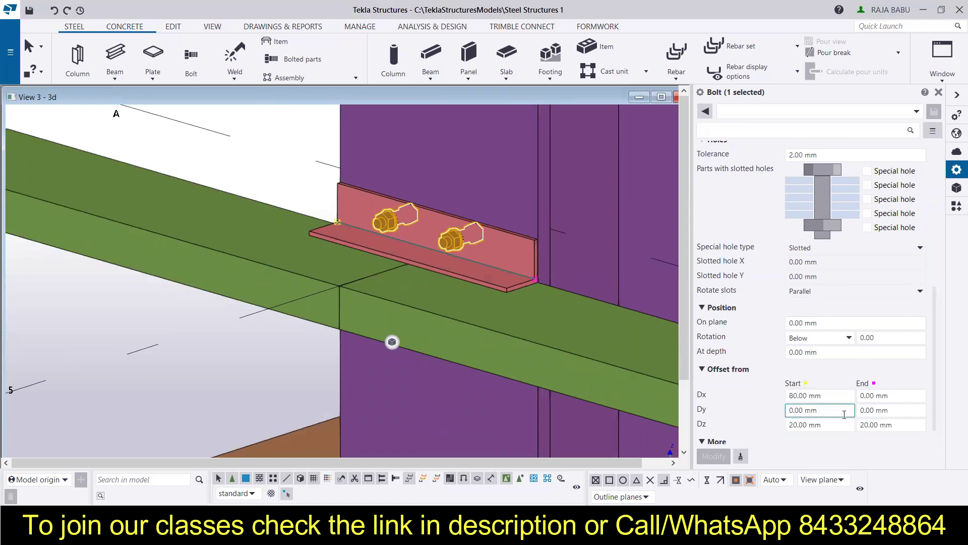
# Set the bolt group's end Dy offset to 10 mm and apply the modification.
pyautogui.moveTo(899, 412); pyautogui.dragTo(852, 416)
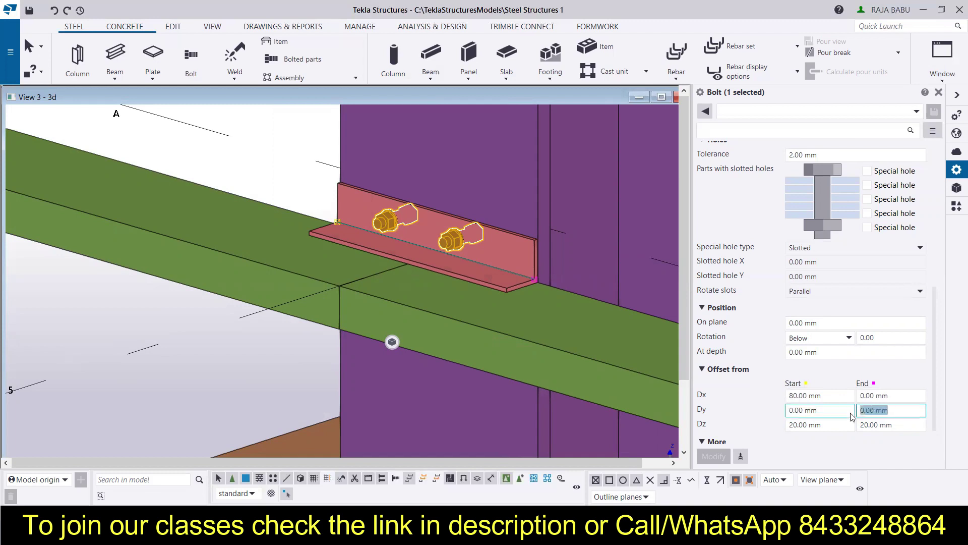
pyautogui.write('10')
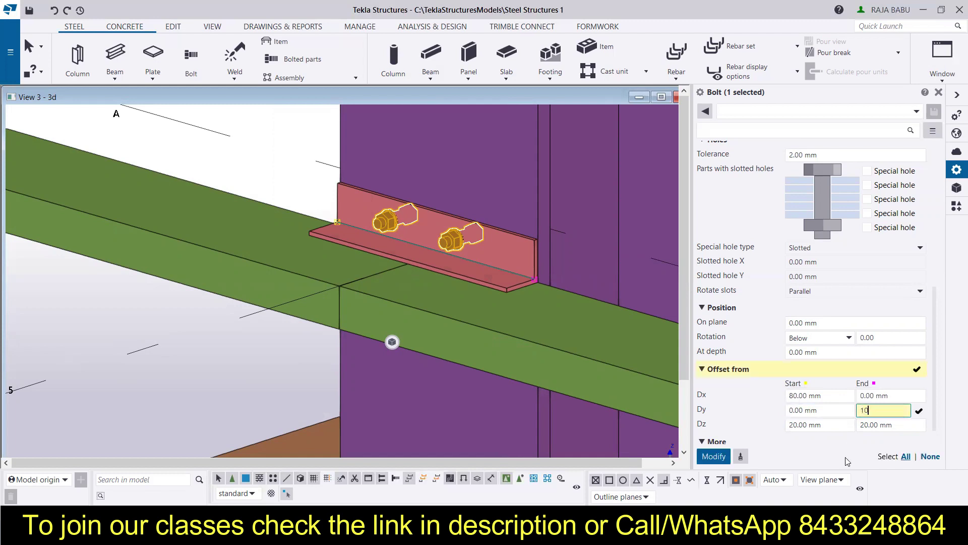
pyautogui.click(714, 456)
# Set the bolt group's start Dz offset to 10 mm and apply the modification.
pyautogui.click(892, 413)
pyautogui.click(831, 398)
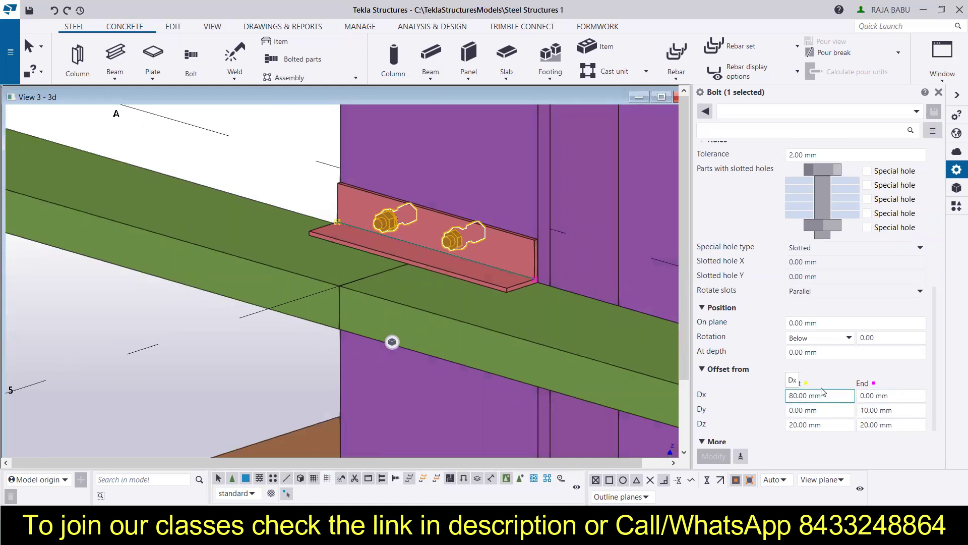
pyautogui.scroll(-1, 827, 396)
pyautogui.click(840, 403)
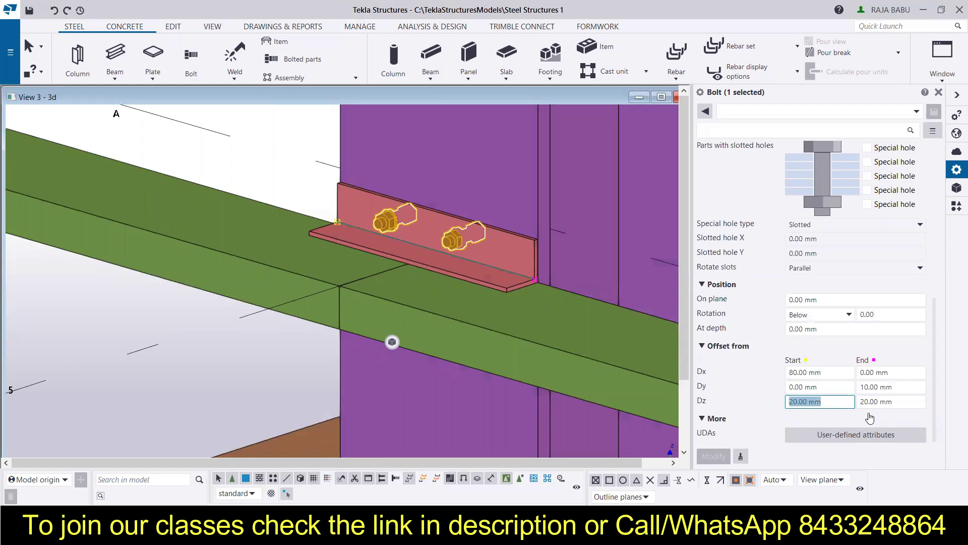
pyautogui.write('10')
pyautogui.click(713, 456)
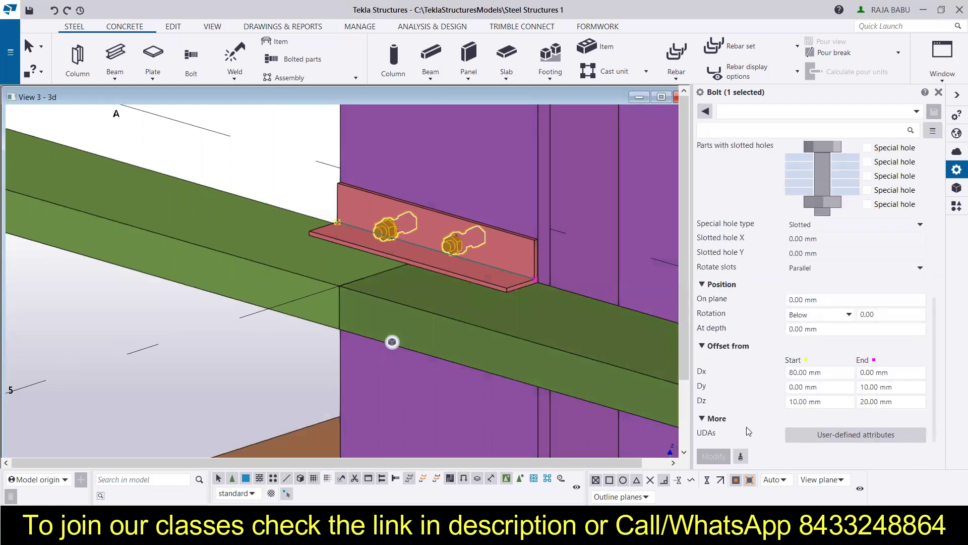
# Try a start Dz offset of 0 mm on the bolt group and restore it to 10 mm.
pyautogui.click(820, 403)
pyautogui.moveTo(820, 404); pyautogui.dragTo(766, 408)
pyautogui.write('0')
pyautogui.click(712, 456)
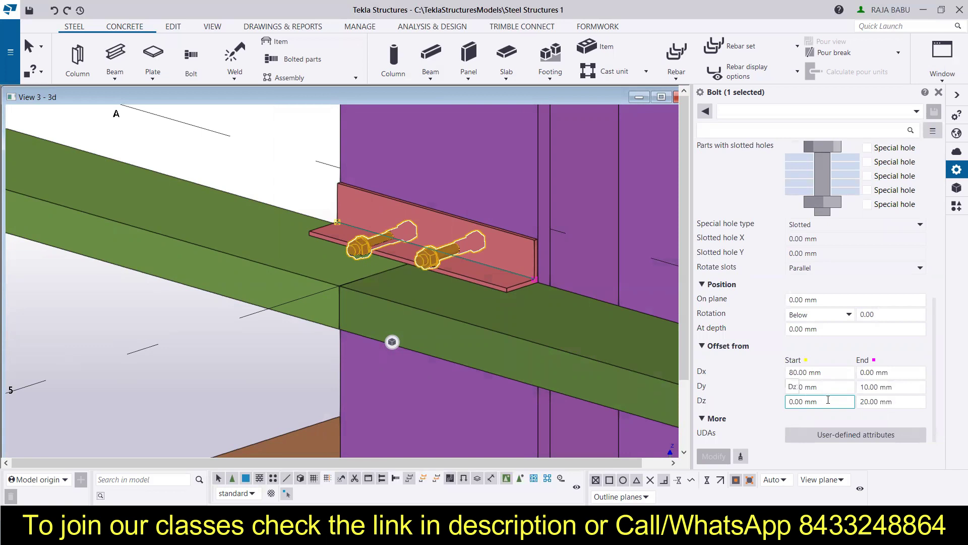
pyautogui.moveTo(832, 402); pyautogui.dragTo(762, 412)
pyautogui.write('10')
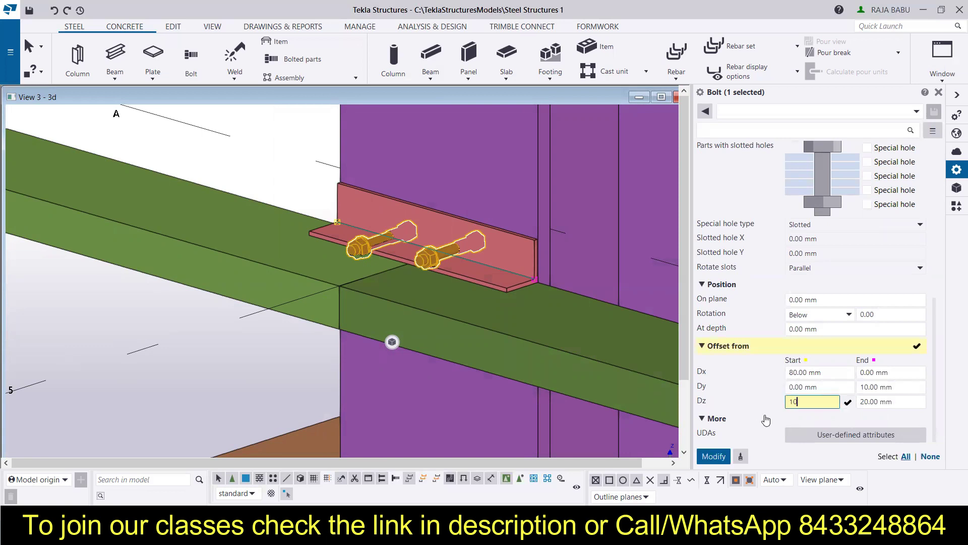
pyautogui.click(699, 456)
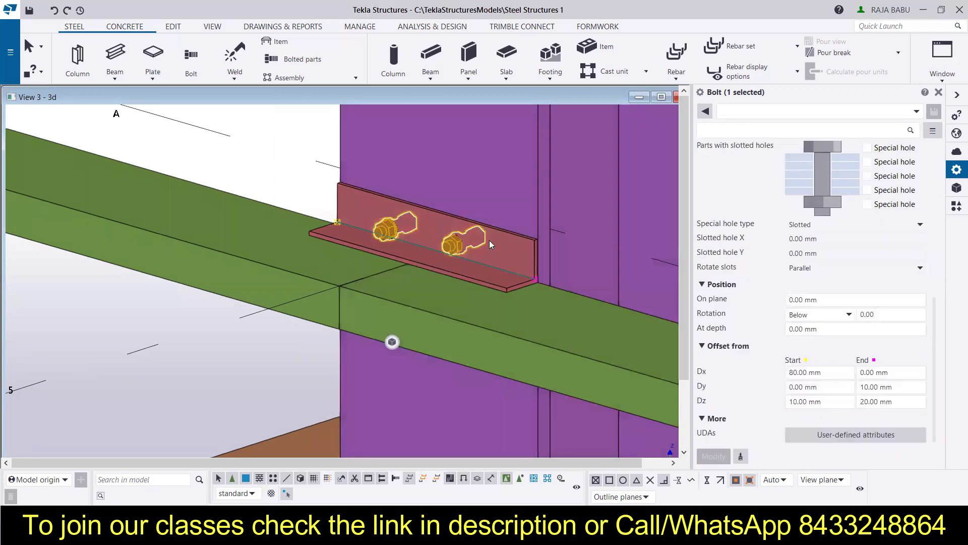
# Select the L50*50*5 cleat at grid 5 and examine its position and end offset properties.
pyautogui.click(538, 266)
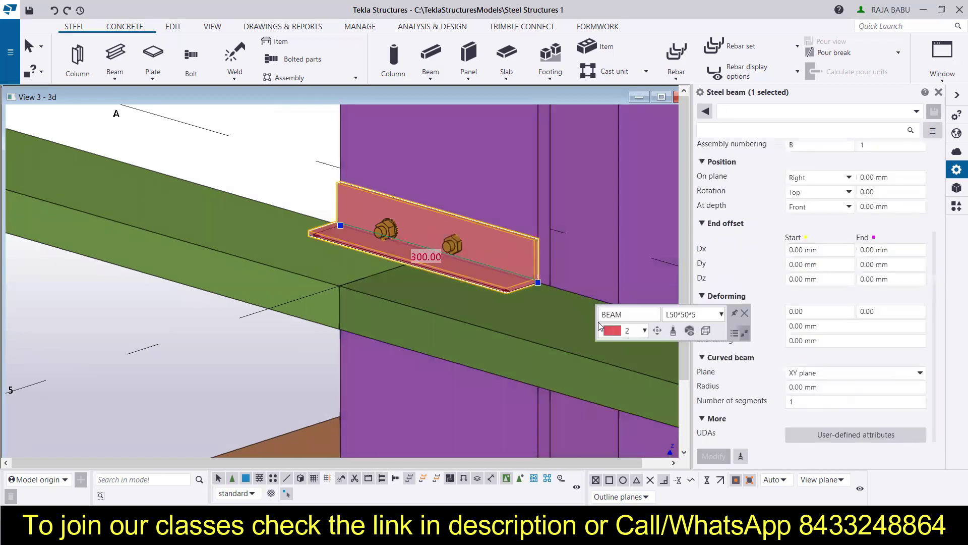
pyautogui.scroll(-2, 577, 223)
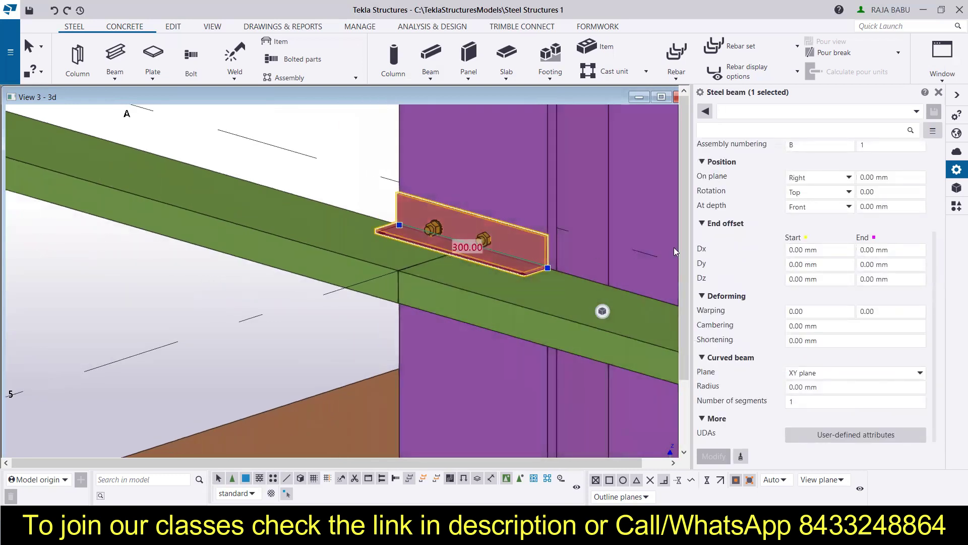
pyautogui.click(796, 263)
pyautogui.scroll(5, 842, 325)
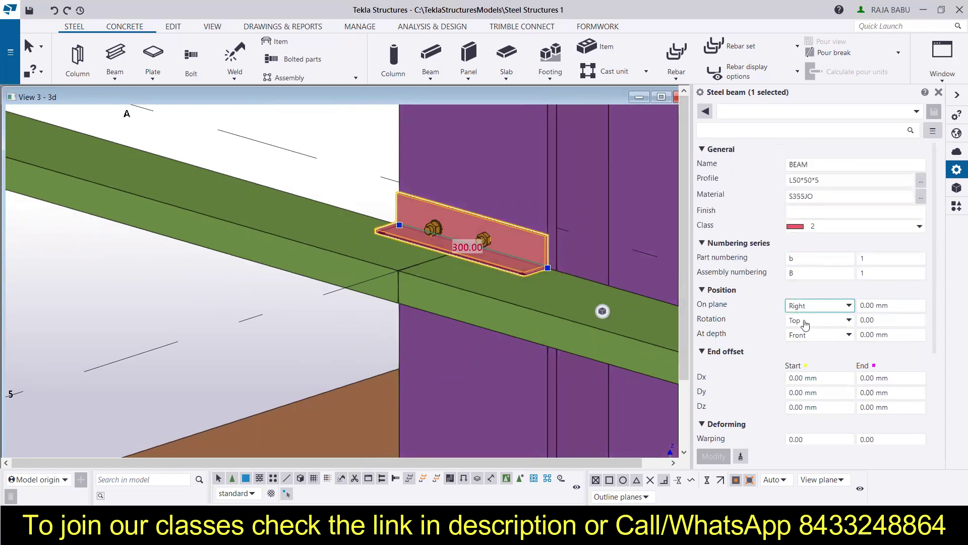
pyautogui.scroll(-3, 822, 335)
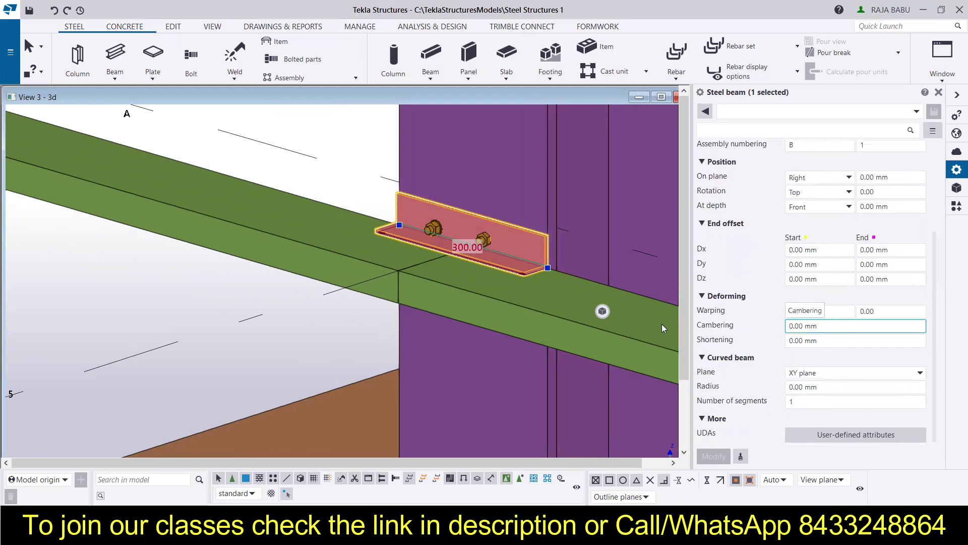
# Try special holes in the second and third parts of the cleat's bolt group and clear both options again.
pyautogui.click(482, 241)
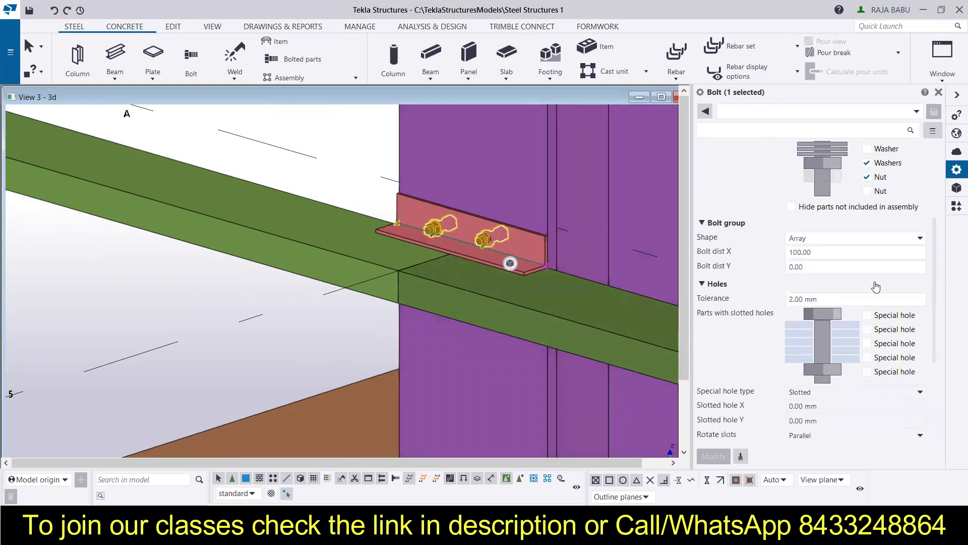
pyautogui.scroll(1, 868, 347)
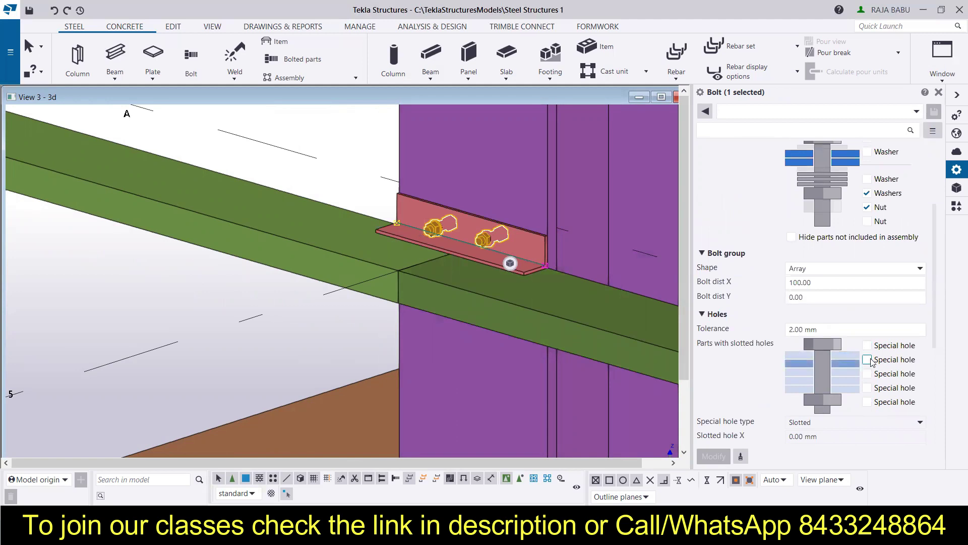
pyautogui.click(868, 360)
pyautogui.click(867, 373)
pyautogui.click(715, 456)
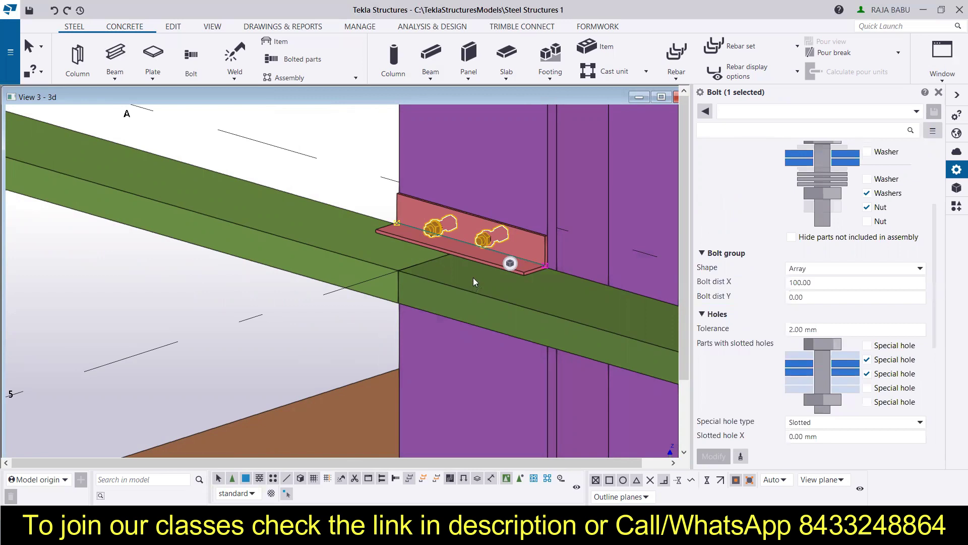
pyautogui.click(866, 373)
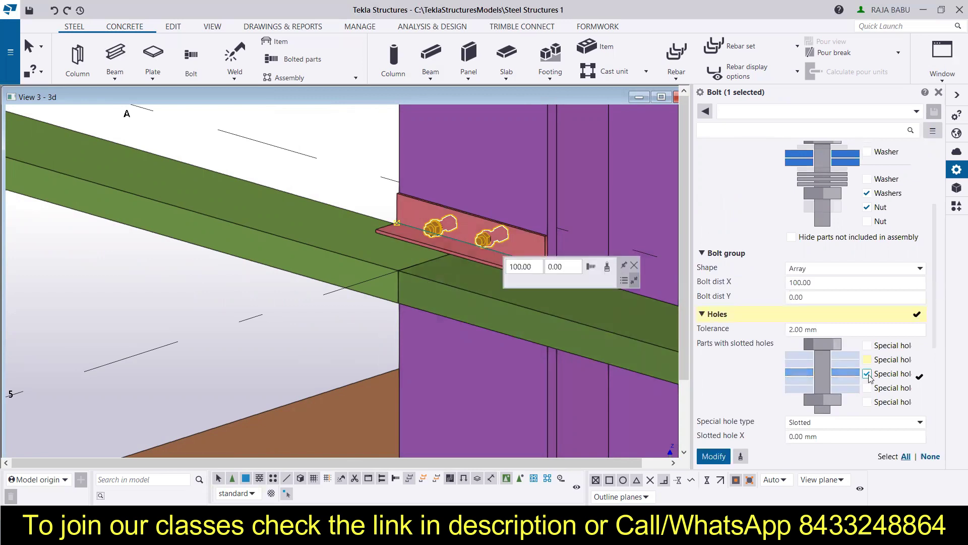
# Add the washer under the bolt head and the extra washer on the nut side to the bolt assembly, applying each.
pyautogui.scroll(3, 845, 295)
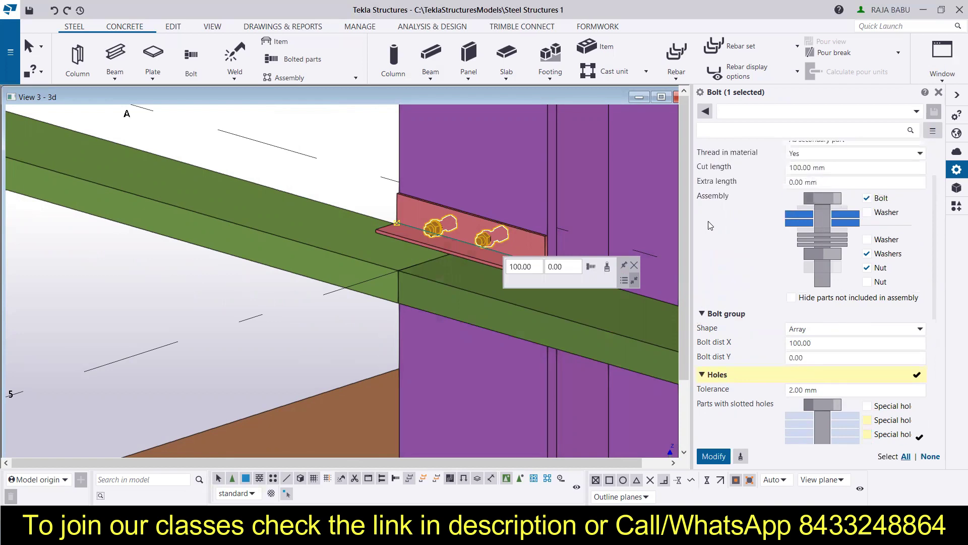
pyautogui.click(868, 212)
pyautogui.click(712, 457)
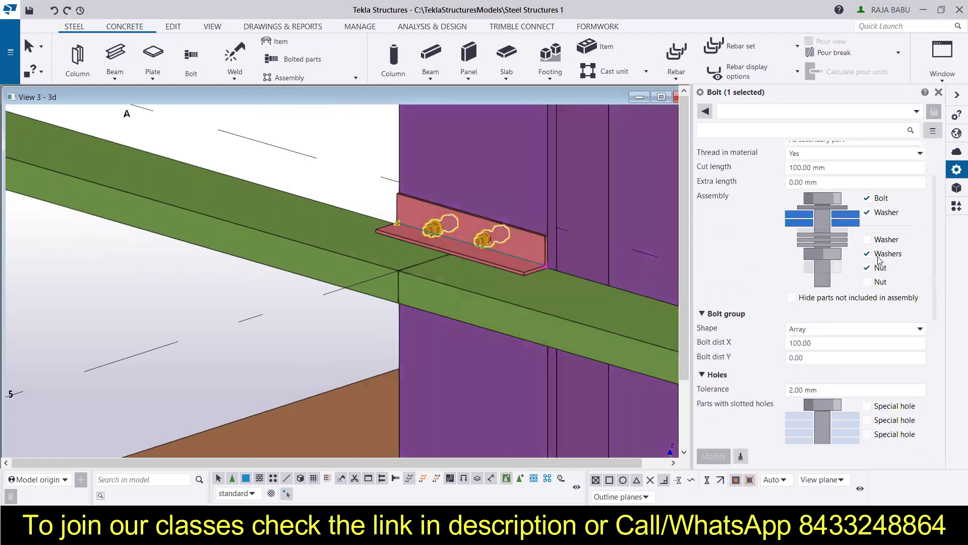
pyautogui.click(868, 240)
pyautogui.click(713, 456)
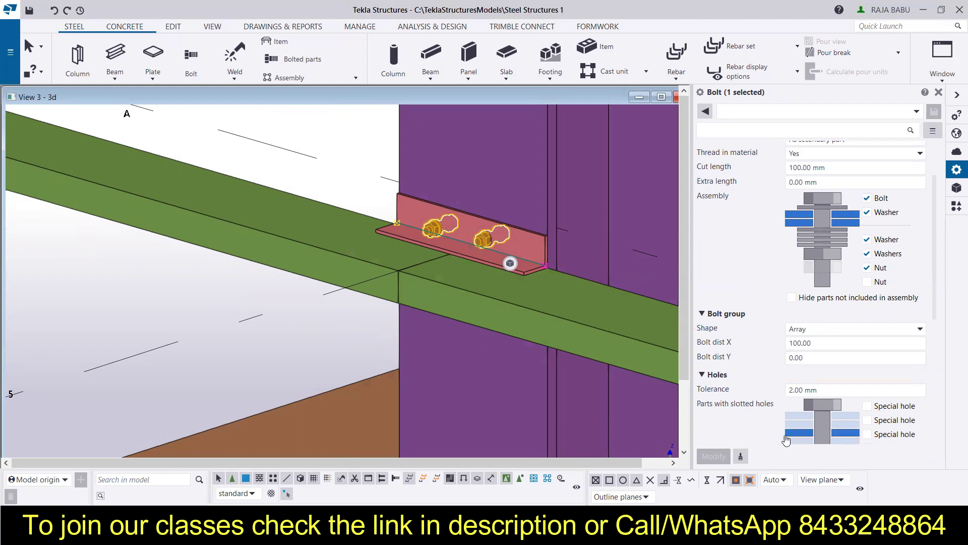
pyautogui.press('Escape')
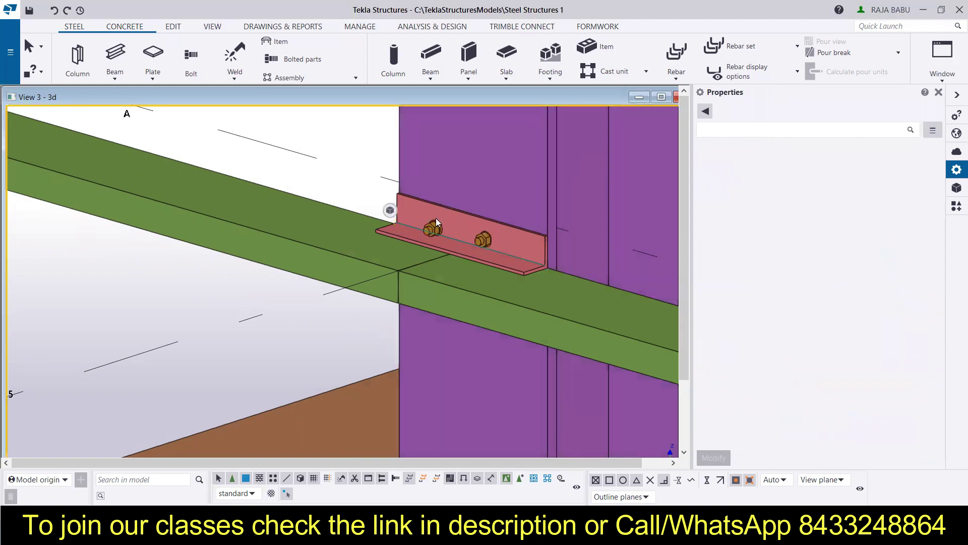
# Examine the bolted cleat at grid 5, the channel run between grids 4 and 6, and the whole steel frame.
pyautogui.scroll(3, 464, 227)
pyautogui.scroll(3, 489, 236)
pyautogui.scroll(-3, 489, 236)
pyautogui.scroll(-5, 489, 236)
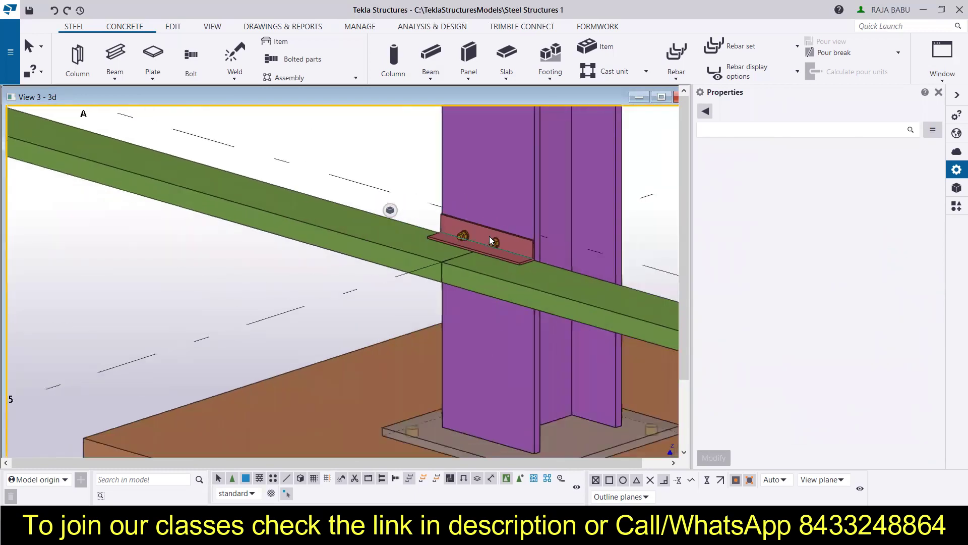
pyautogui.scroll(-3, 498, 203)
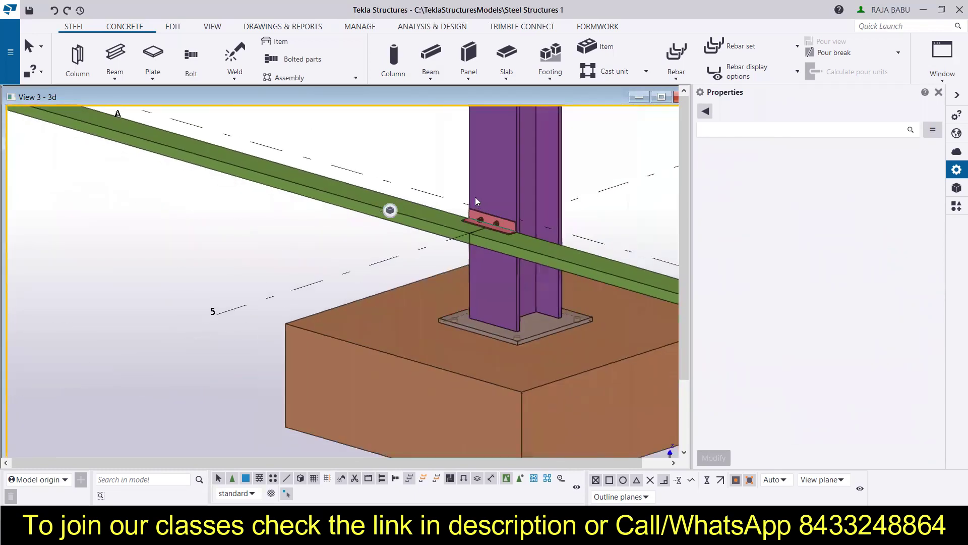
pyautogui.scroll(-3, 440, 197)
pyautogui.scroll(-3, 440, 198)
pyautogui.scroll(4, 511, 257)
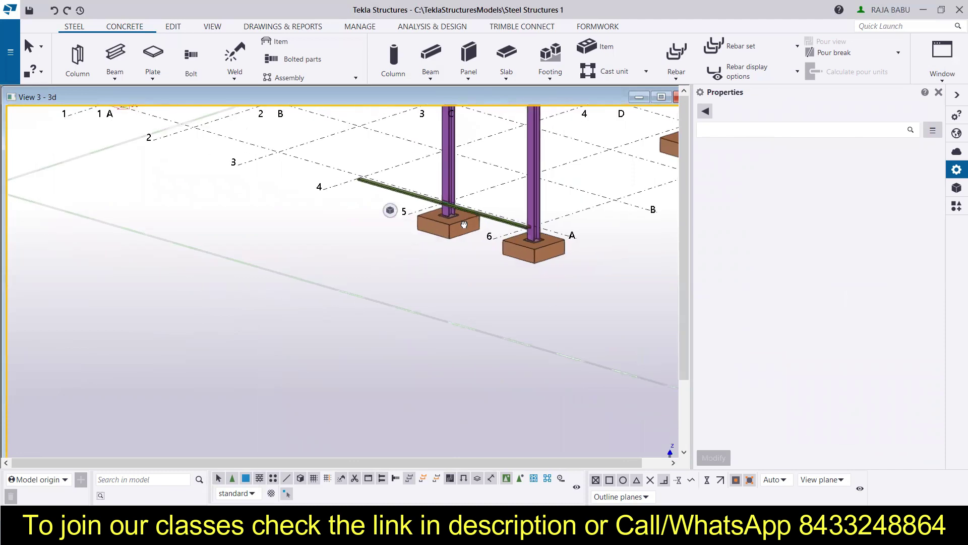
pyautogui.moveTo(510, 257); pyautogui.dragTo(536, 312, button='middle')
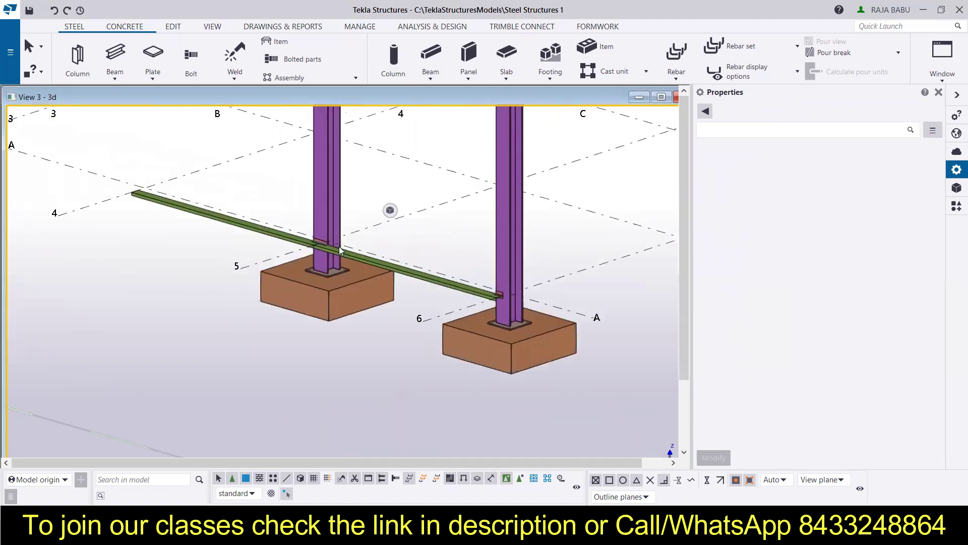
pyautogui.scroll(6, 317, 237)
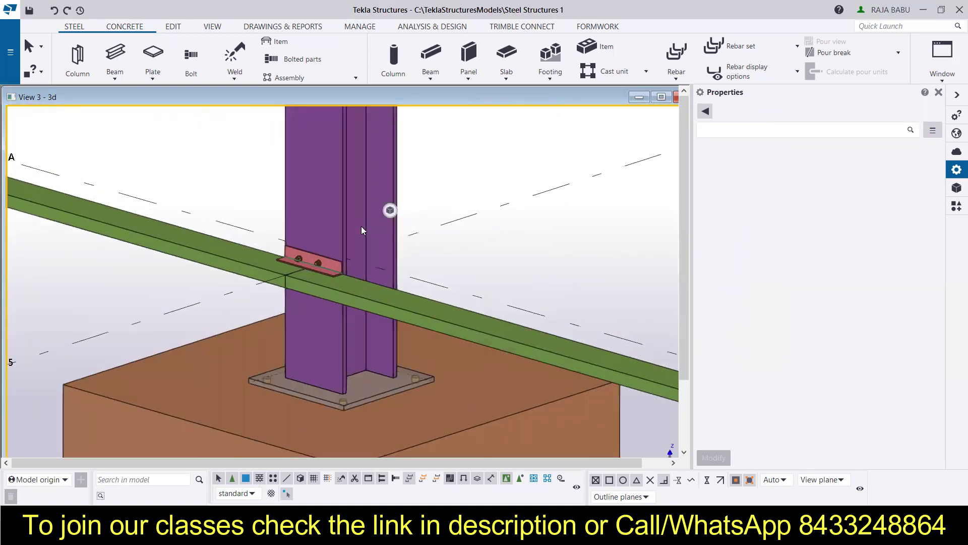
pyautogui.scroll(-6, 320, 231)
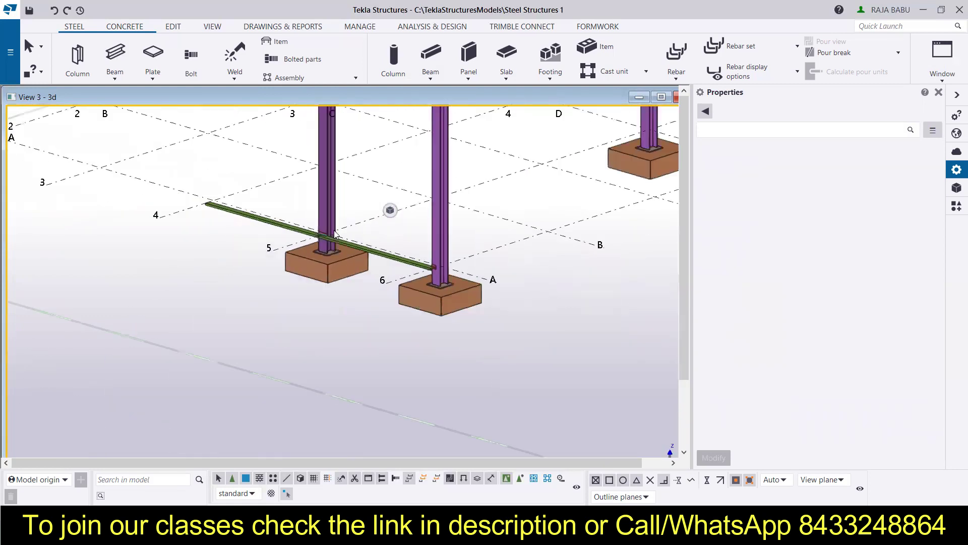
pyautogui.scroll(-3, 335, 233)
pyautogui.moveTo(406, 253); pyautogui.dragTo(367, 295, button='middle')
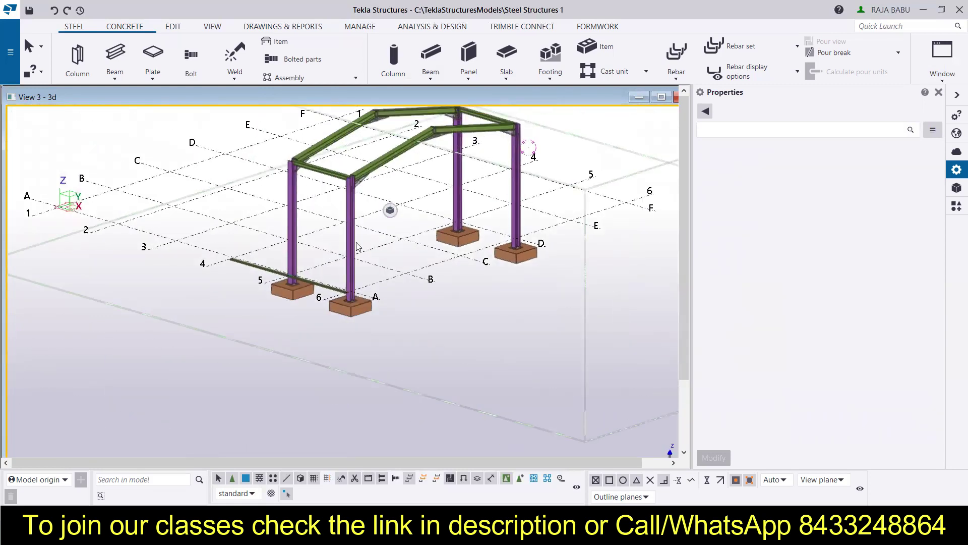
pyautogui.click(422, 208)
pyautogui.moveTo(447, 275); pyautogui.dragTo(424, 323, button='middle')
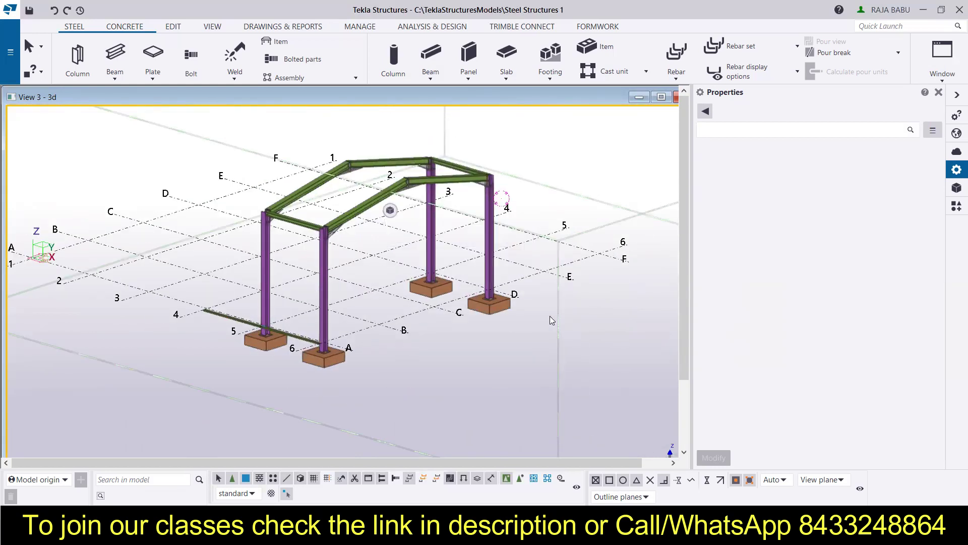
# Open the Views list and select both green channels together with the grid 5 cleat and its bolt group.
pyautogui.hotkey('ctrl', 'i')
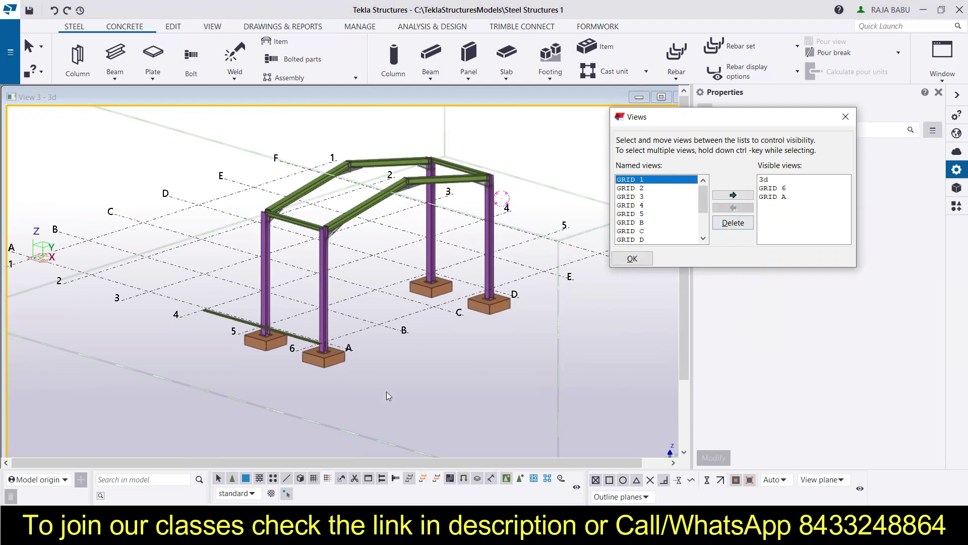
pyautogui.scroll(8, 242, 330)
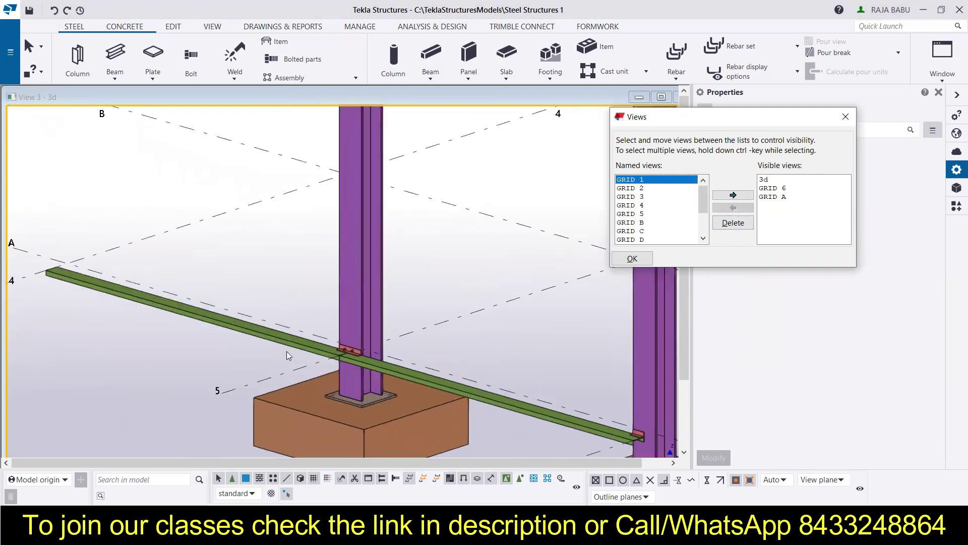
pyautogui.click(296, 346)
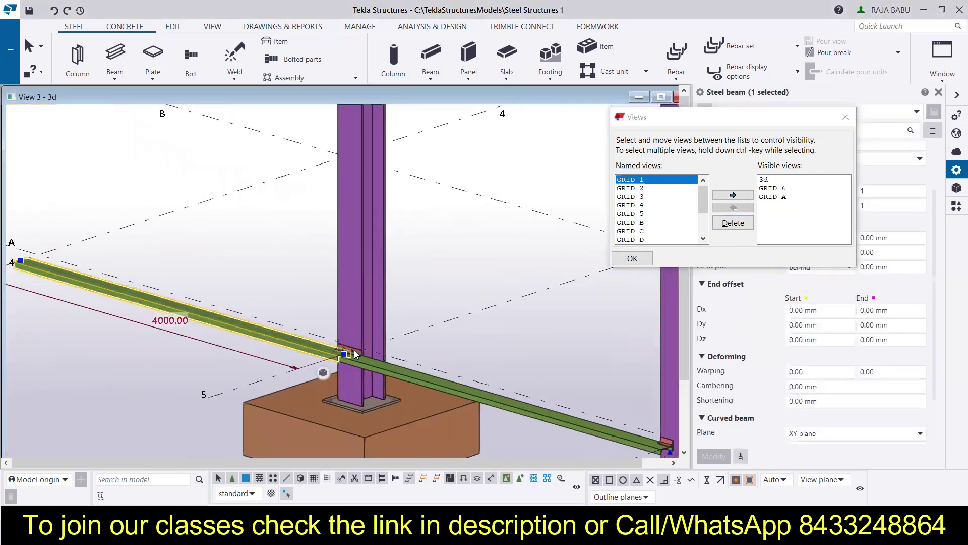
pyautogui.scroll(5, 352, 347)
pyautogui.scroll(2, 352, 347)
pyautogui.keyDown('ctrl'); pyautogui.click(346, 347); pyautogui.keyUp('ctrl')
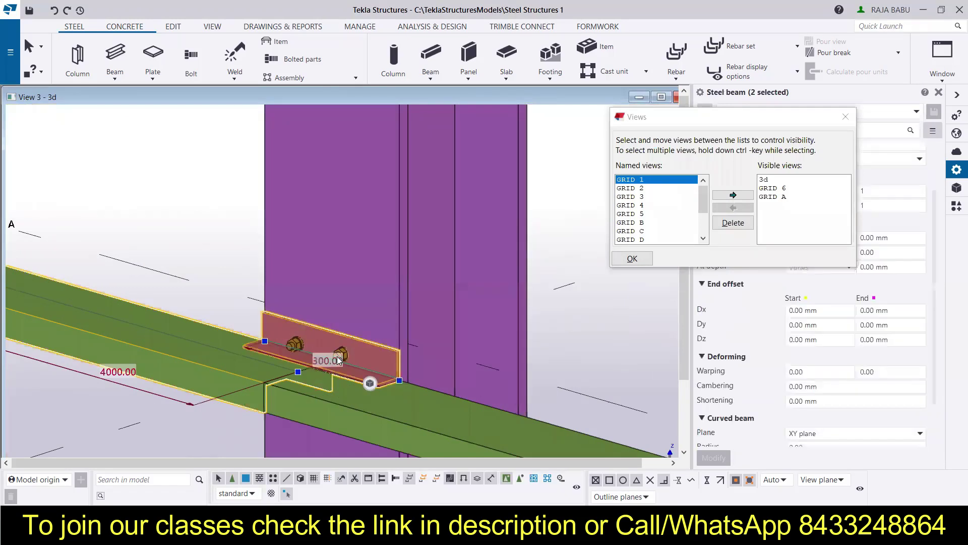
pyautogui.click(289, 346)
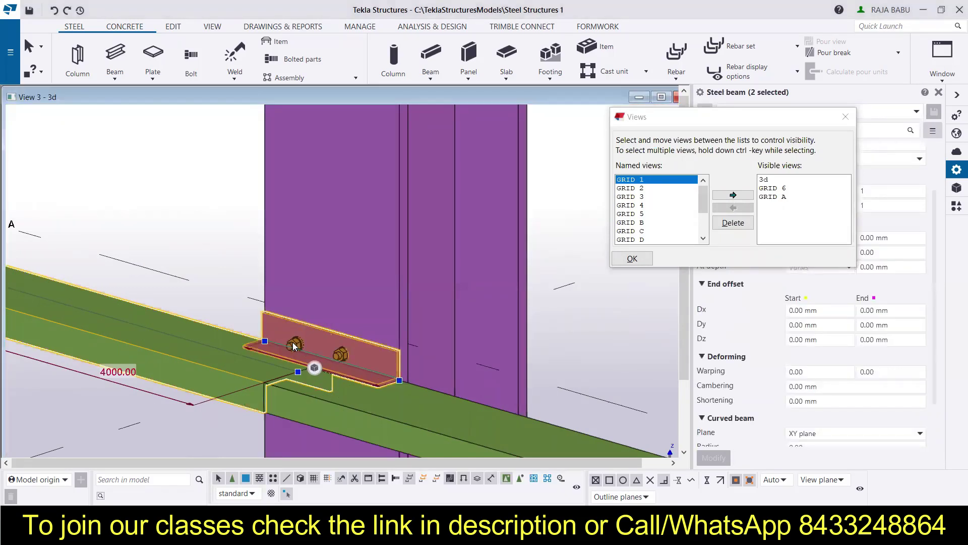
pyautogui.click(341, 356)
pyautogui.keyDown('ctrl'); pyautogui.click(325, 373); pyautogui.keyUp('ctrl')
pyautogui.keyDown('ctrl'); pyautogui.click(250, 380); pyautogui.keyUp('ctrl')
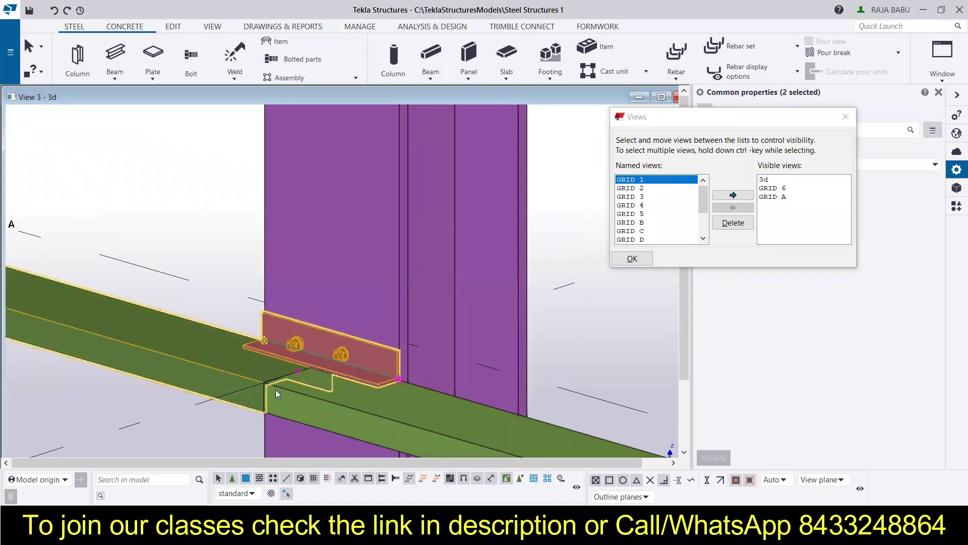
pyautogui.keyDown('ctrl'); pyautogui.click(288, 391); pyautogui.keyUp('ctrl')
pyautogui.scroll(-4, 229, 243)
pyautogui.scroll(-3, 226, 235)
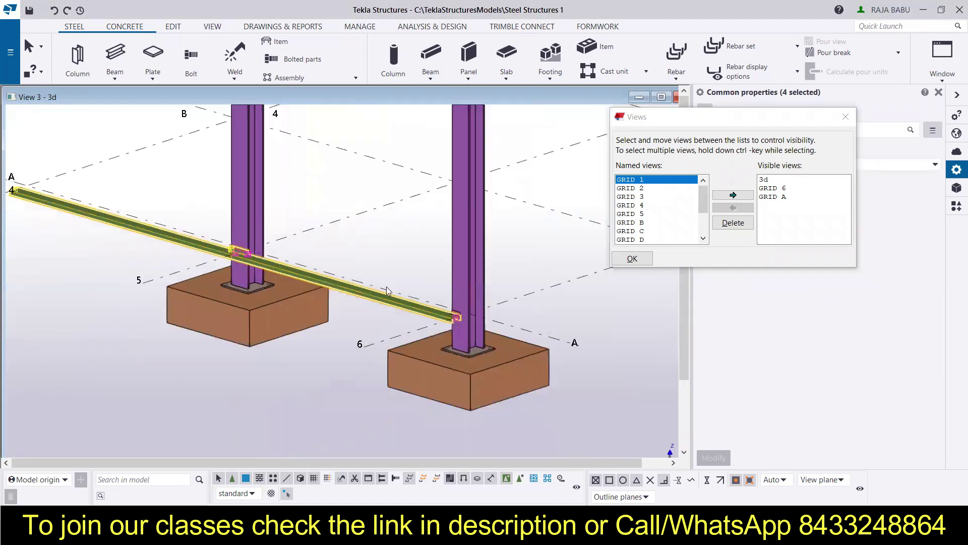
# Add the cleat at the grid 6 column to the current selection.
pyautogui.scroll(3, 357, 328)
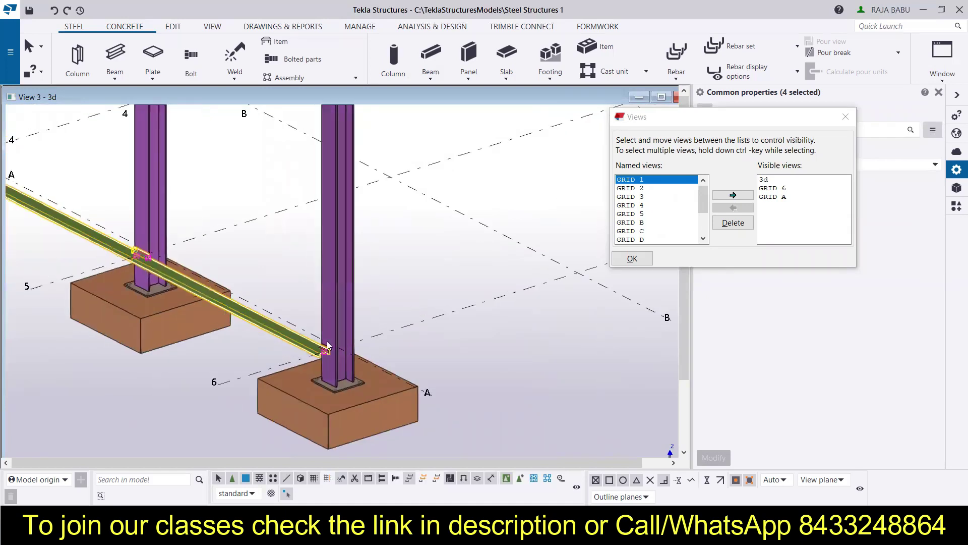
pyautogui.scroll(5, 332, 373)
pyautogui.keyDown('ctrl'); pyautogui.click(337, 364); pyautogui.keyUp('ctrl')
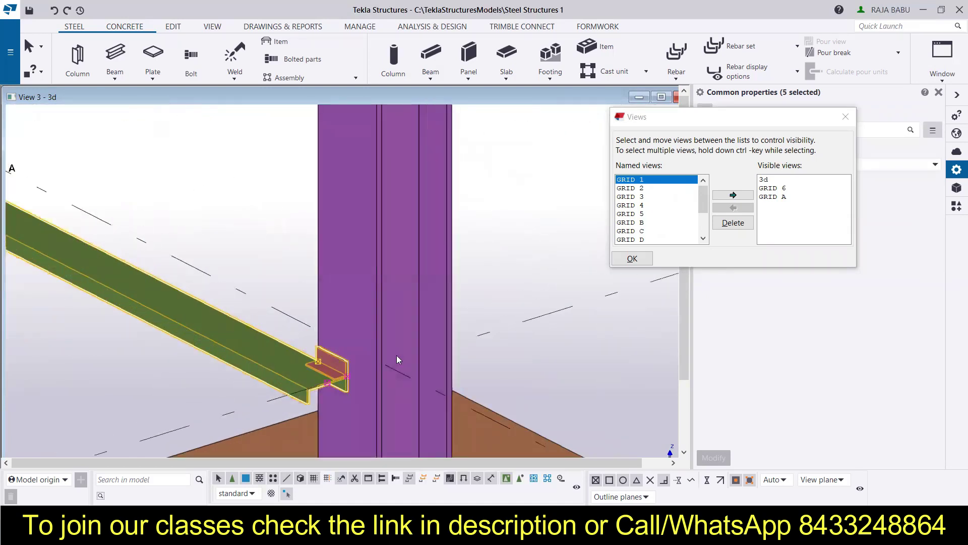
pyautogui.scroll(-8, 586, 234)
pyautogui.scroll(-4, 580, 241)
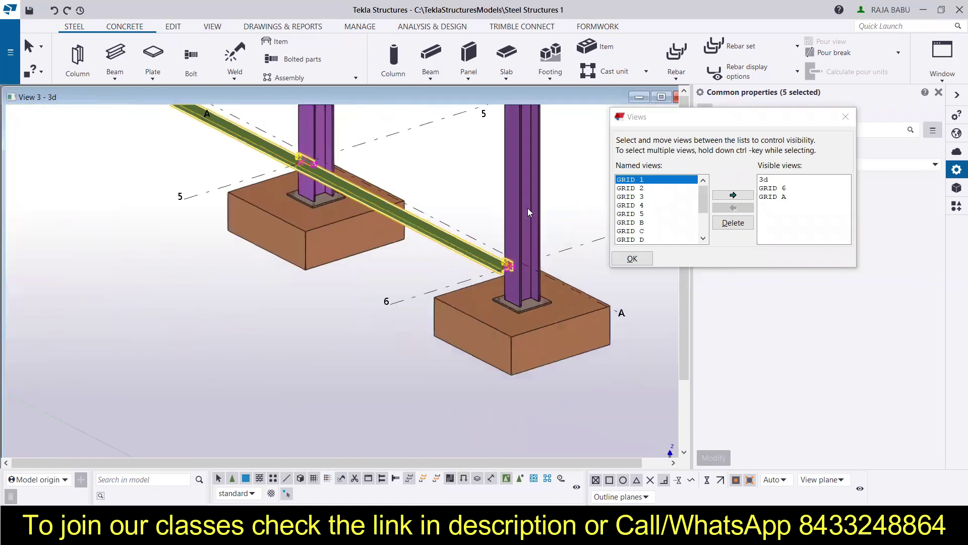
# In the GRID 6 view, copy the selected channels, cleats and bolts from level 0 to level 400 without expanding the view depth.
pyautogui.click(776, 190)
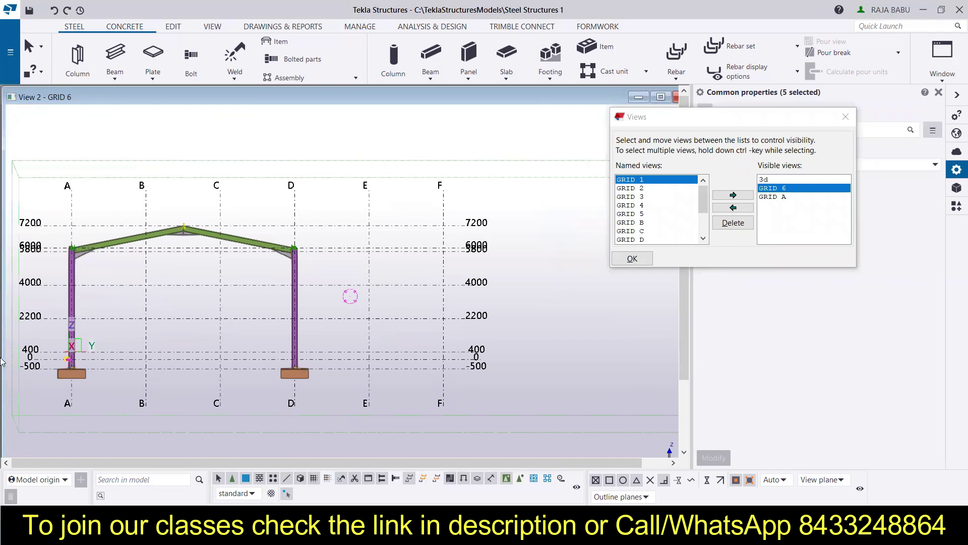
pyautogui.scroll(10, 22, 353)
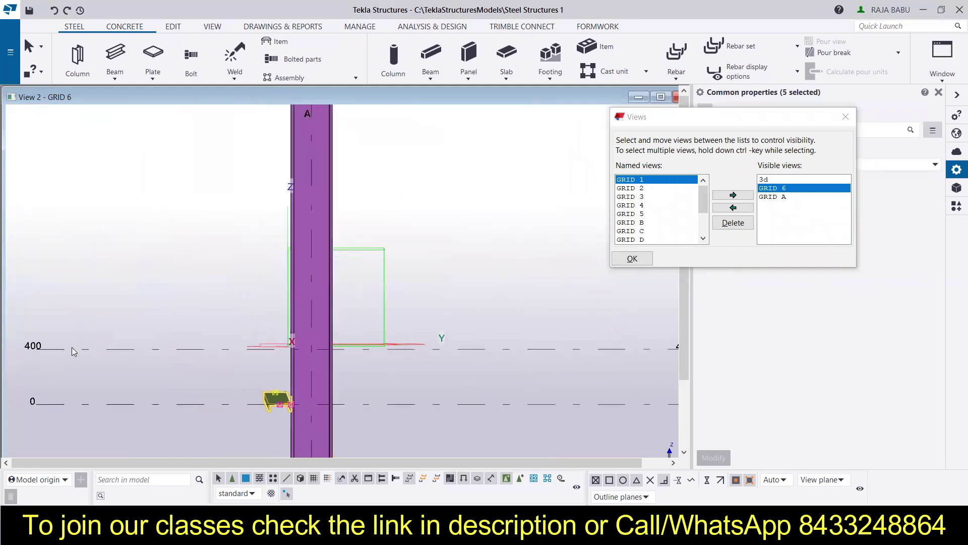
pyautogui.scroll(-3, 183, 335)
pyautogui.moveTo(184, 335); pyautogui.dragTo(242, 360, button='middle')
pyautogui.scroll(-5, 240, 355)
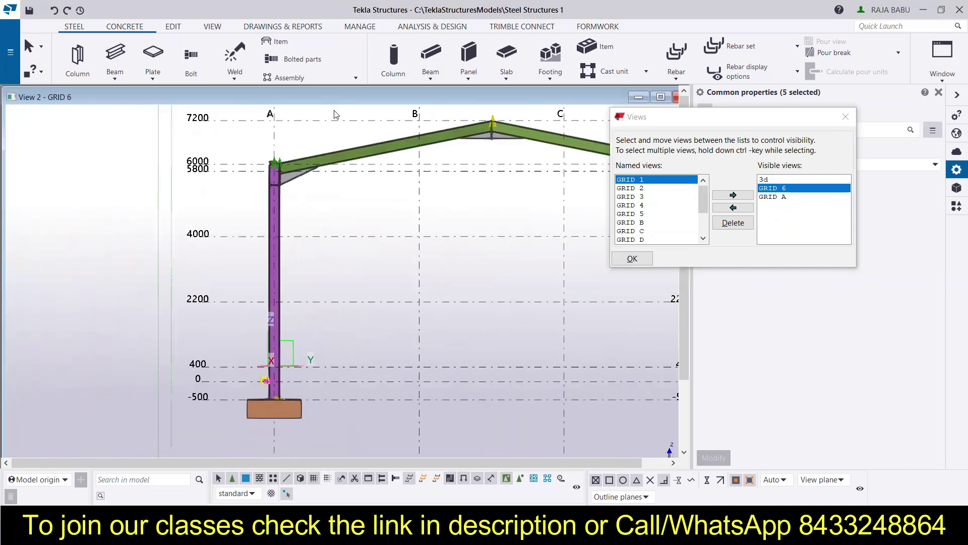
pyautogui.click(167, 28)
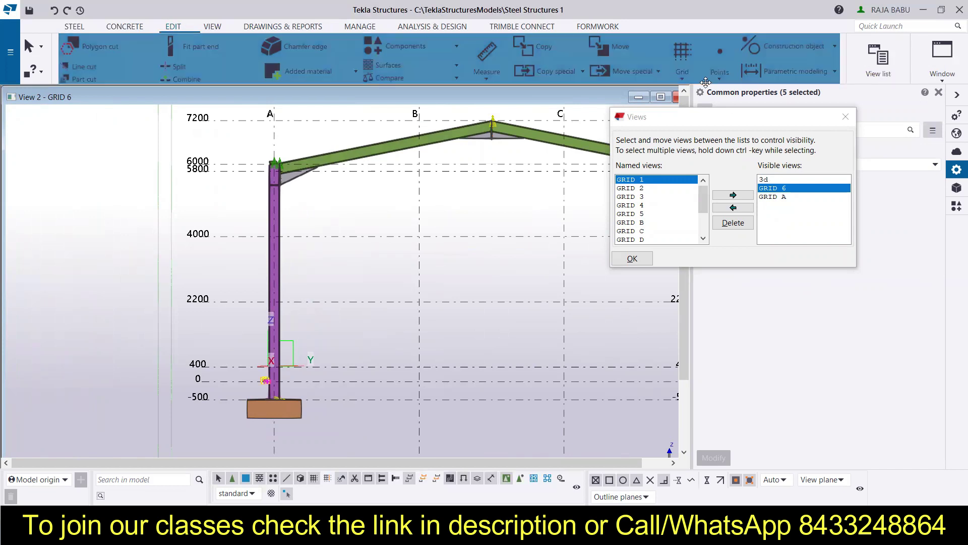
pyautogui.click(542, 51)
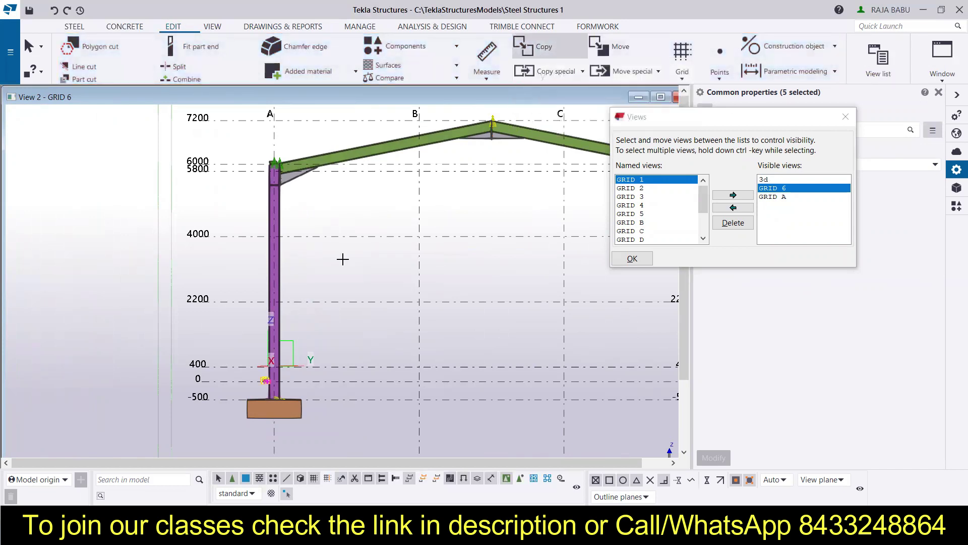
pyautogui.scroll(5, 186, 397)
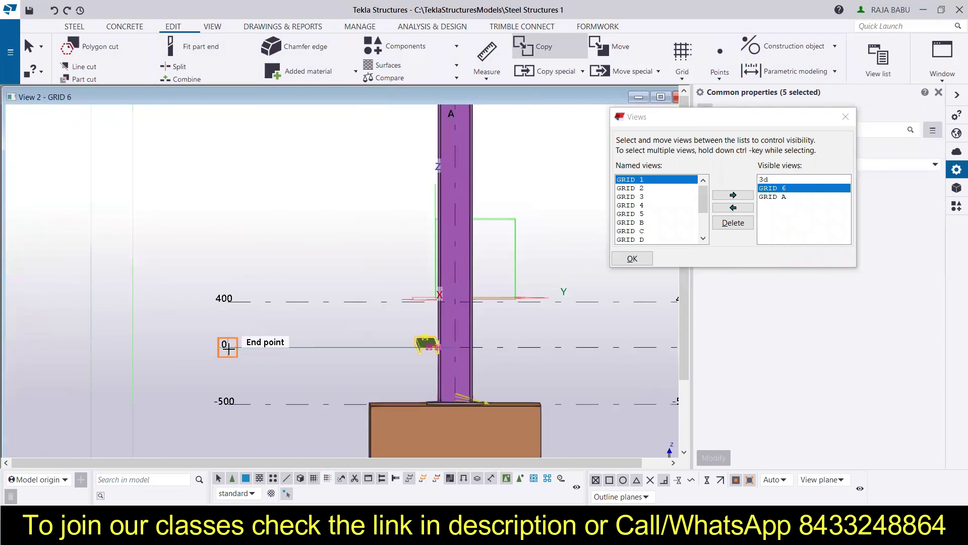
pyautogui.click(228, 305)
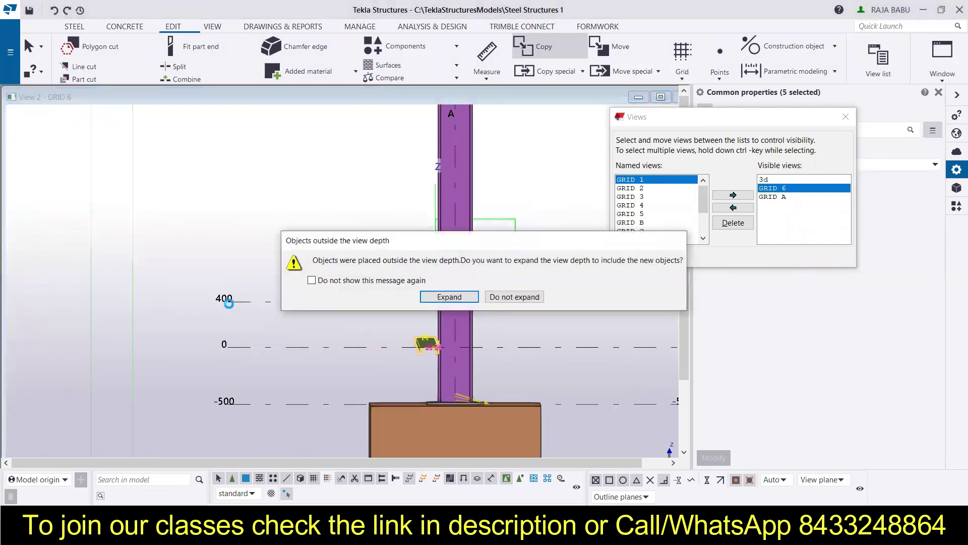
pyautogui.click(513, 297)
pyautogui.scroll(-5, 237, 303)
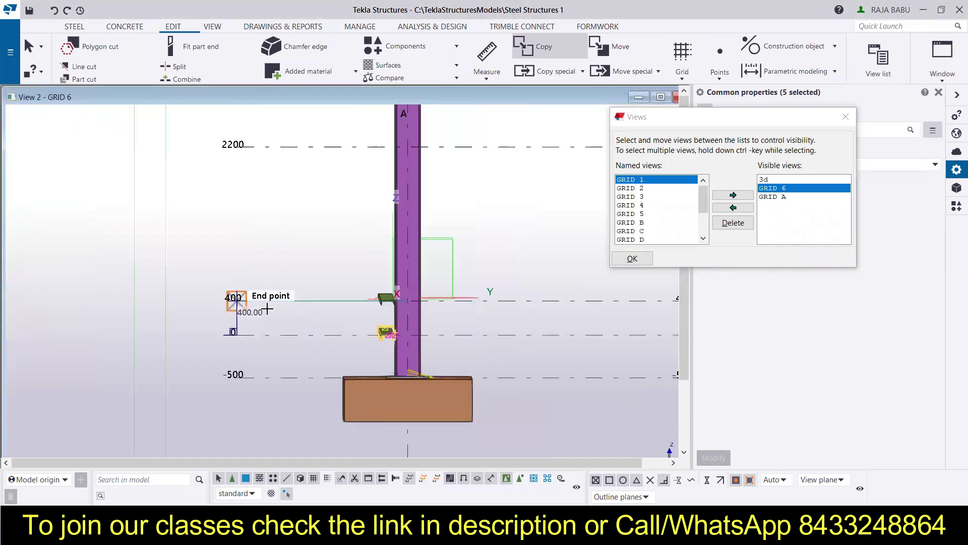
# Copy the same channel and cleat set to levels 2200 and 4000, leaving the view depth unexpanded each time.
pyautogui.scroll(4, 252, 224)
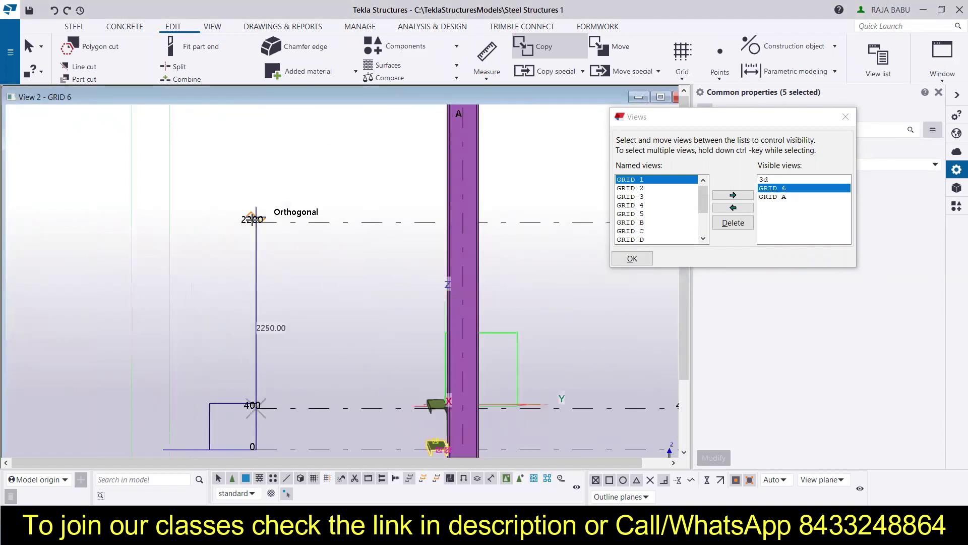
pyautogui.click(254, 227)
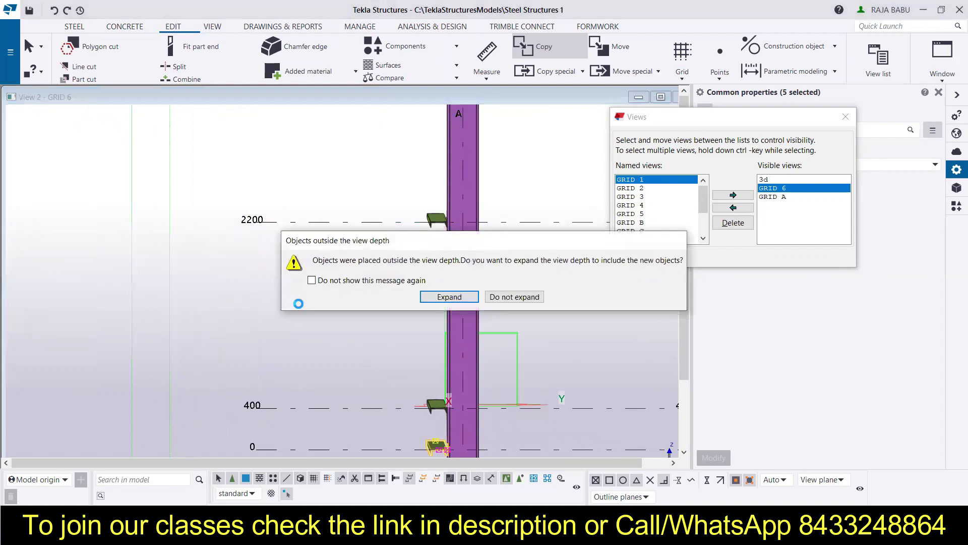
pyautogui.click(514, 297)
pyautogui.scroll(-3, 249, 321)
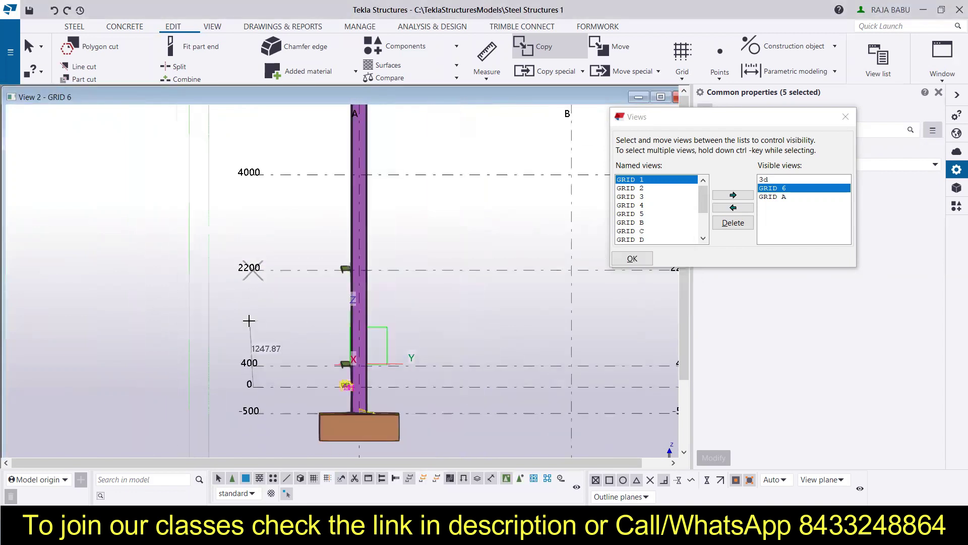
pyautogui.click(252, 174)
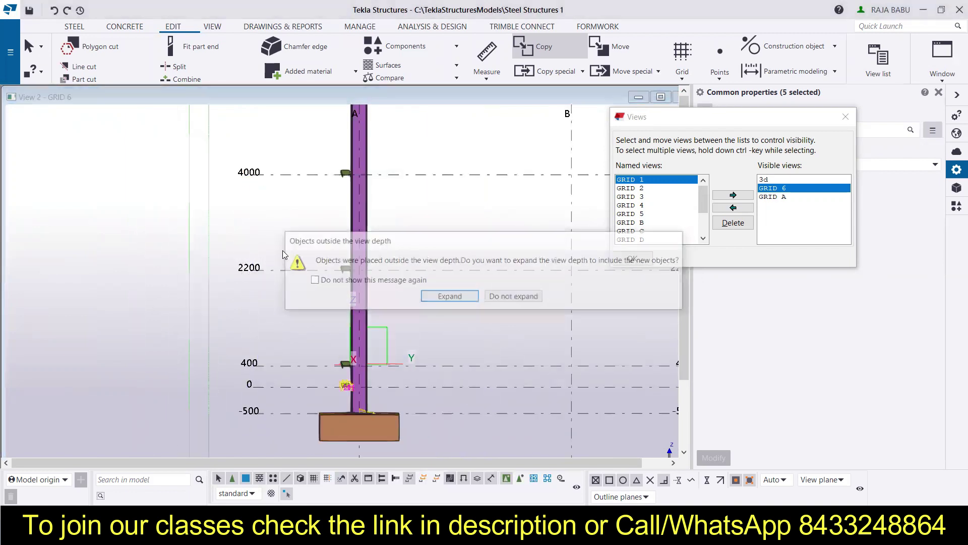
pyautogui.click(513, 297)
# Copy the channel and cleat set to level 5800 without expanding the view depth and end the Copy command.
pyautogui.scroll(-3, 204, 287)
pyautogui.scroll(6, 227, 188)
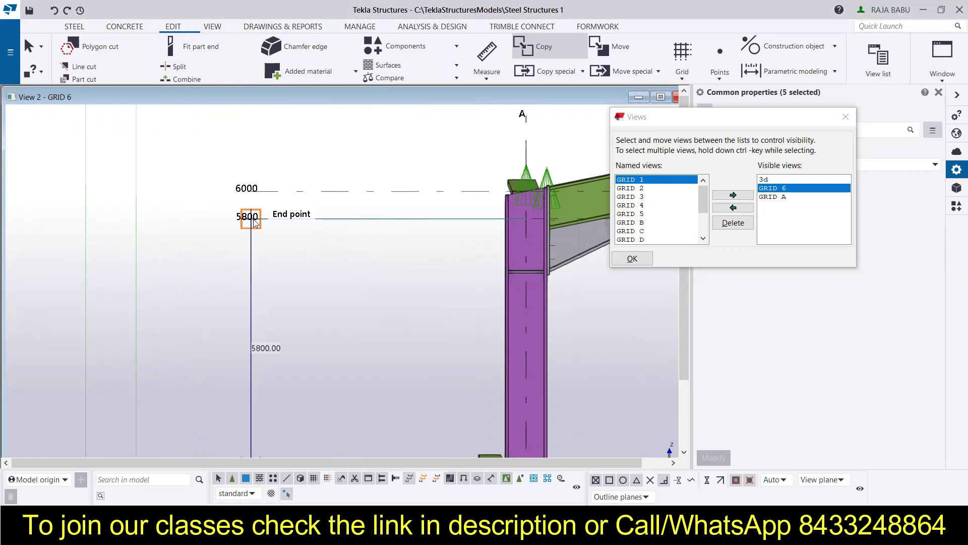
pyautogui.click(255, 222)
pyautogui.click(515, 297)
pyautogui.scroll(-5, 406, 266)
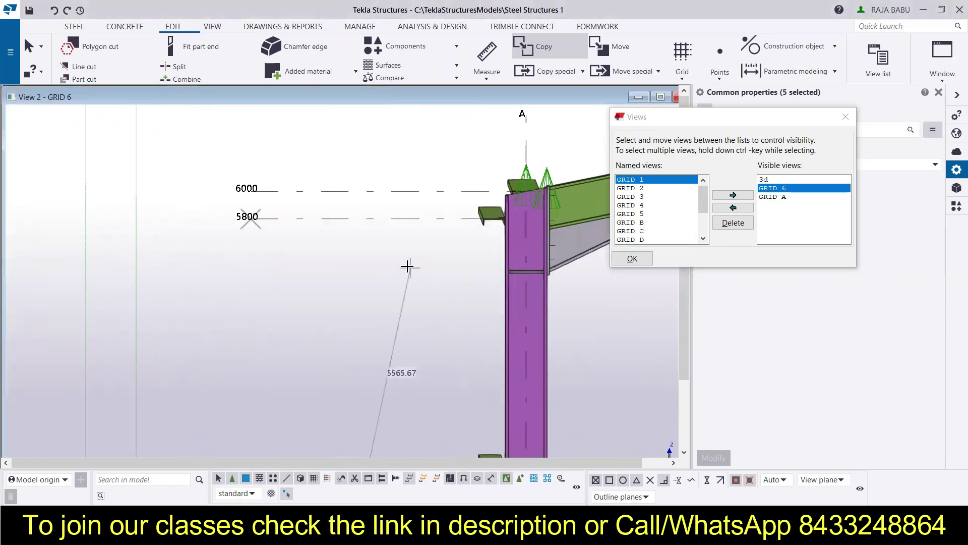
pyautogui.scroll(-4, 370, 239)
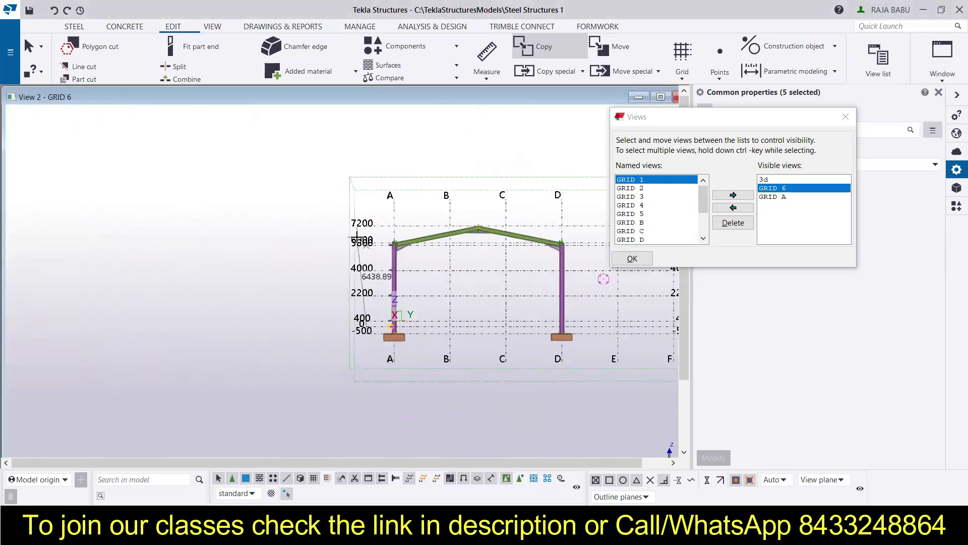
pyautogui.press('Escape')
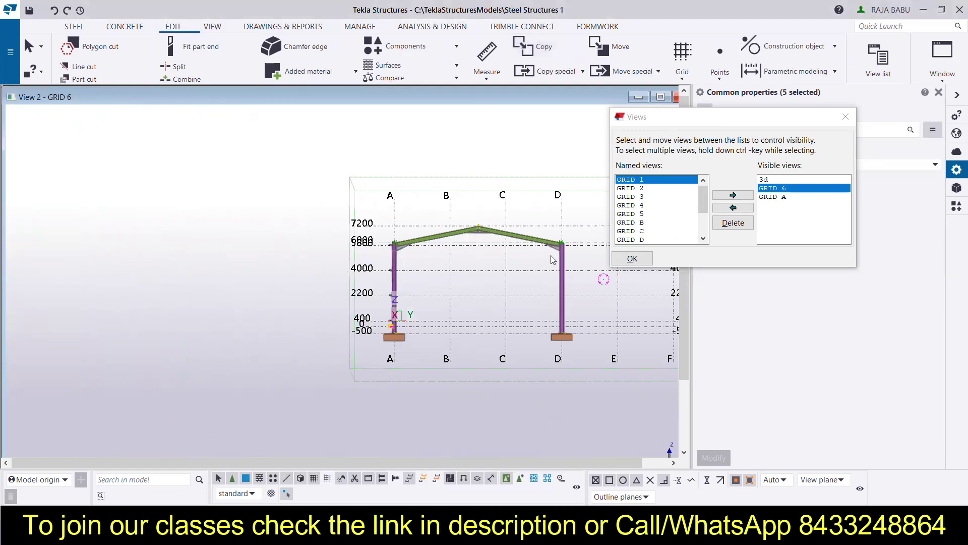
# Switch to the 3d view and examine the copied channels and their bolted cleats along the columns at grids 5 and 6.
pyautogui.moveTo(305, 227); pyautogui.dragTo(247, 219, button='middle')
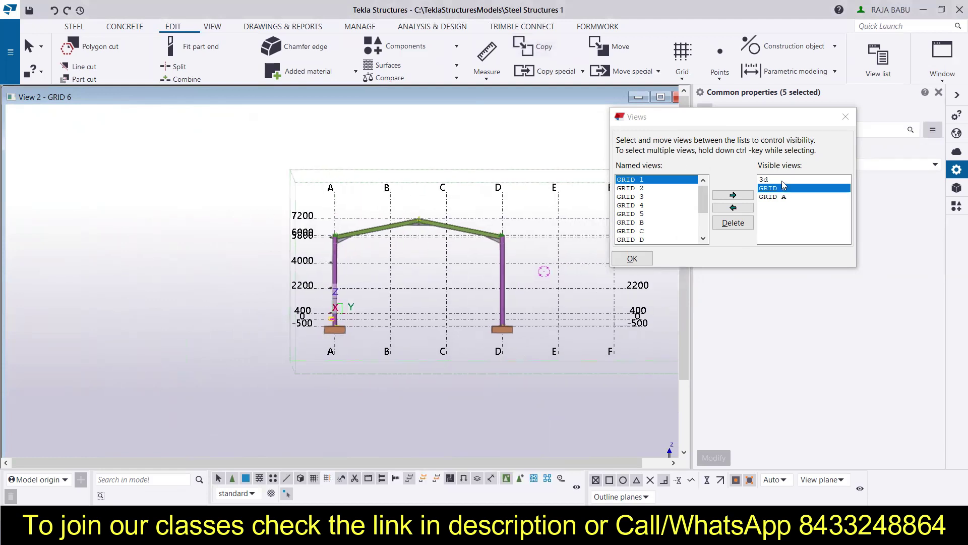
pyautogui.click(781, 180)
pyautogui.scroll(-2, 390, 299)
pyautogui.scroll(5, 391, 298)
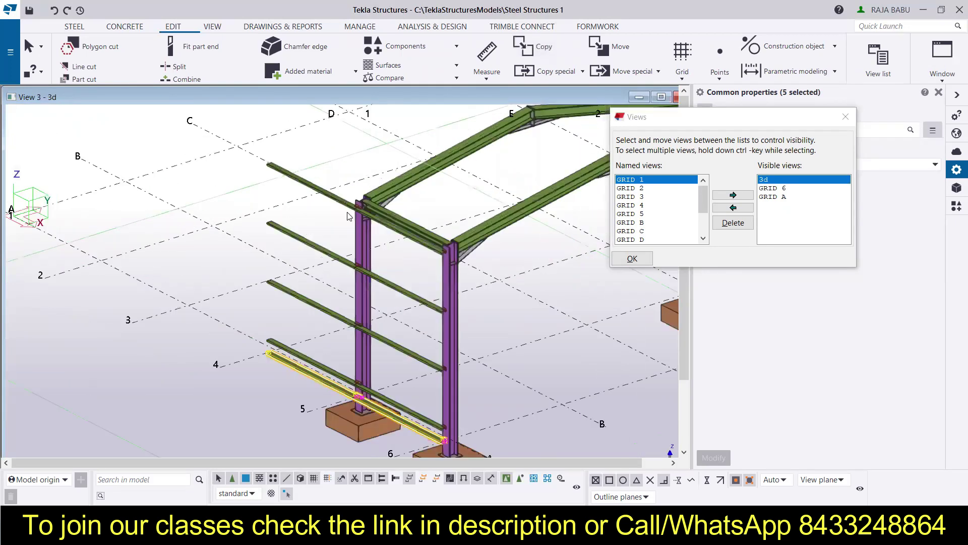
pyautogui.scroll(8, 348, 216)
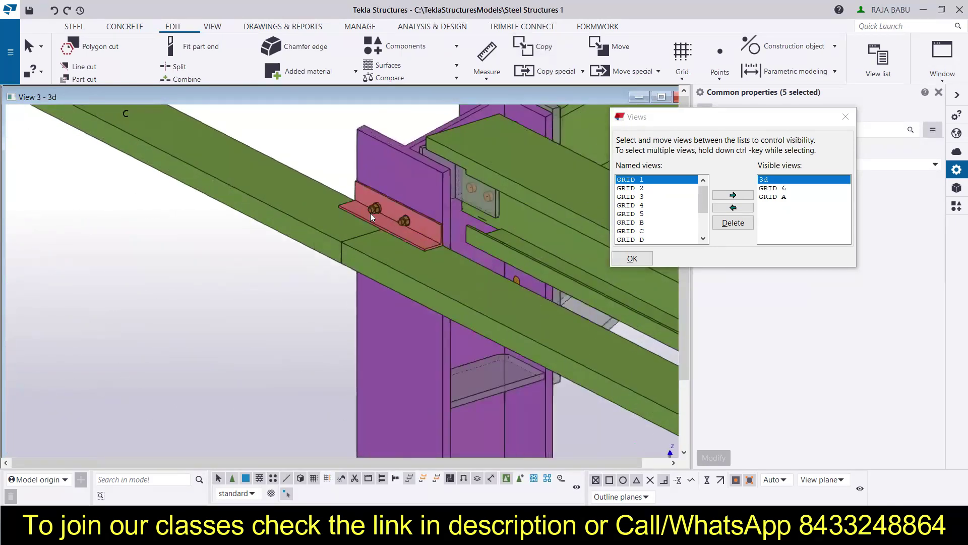
pyautogui.scroll(-5, 355, 212)
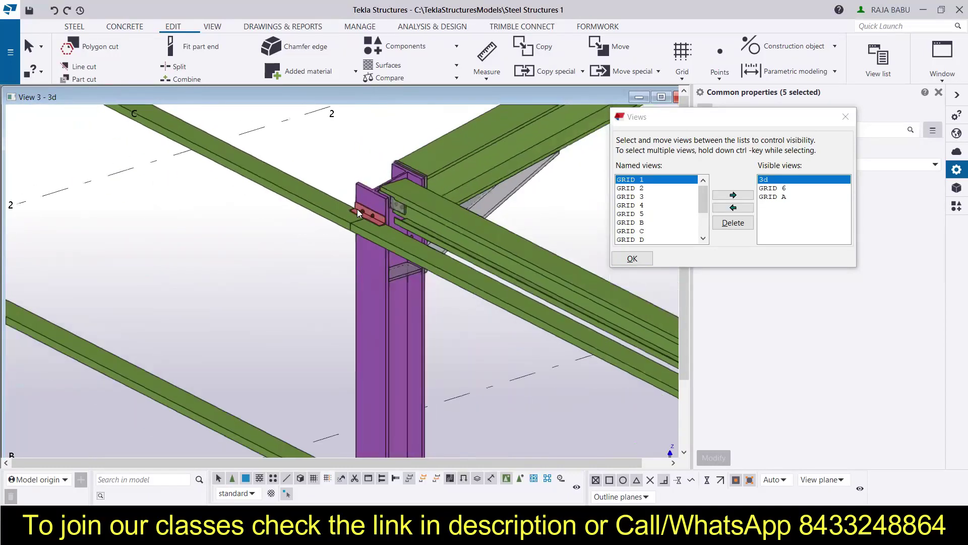
pyautogui.scroll(-4, 357, 209)
pyautogui.scroll(5, 624, 343)
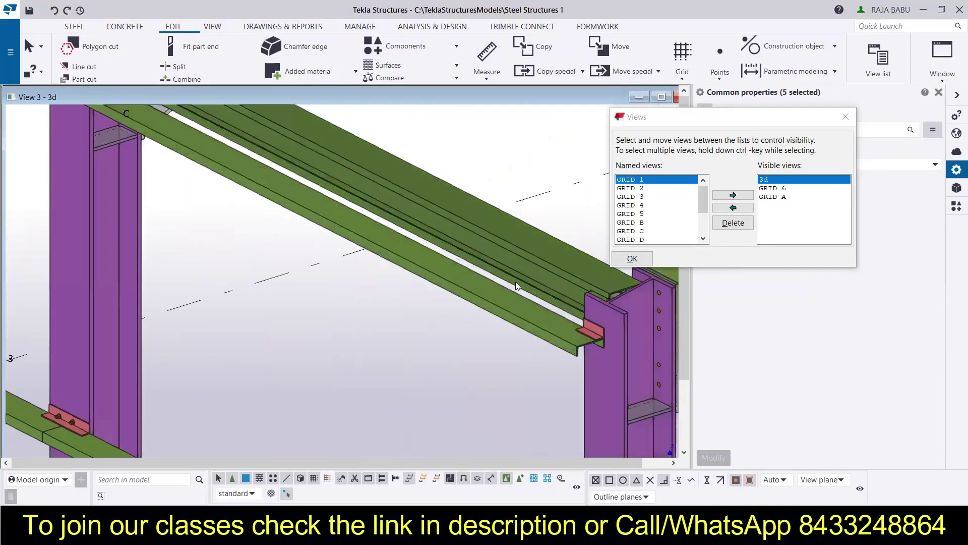
pyautogui.scroll(-4, 515, 282)
pyautogui.scroll(4, 356, 274)
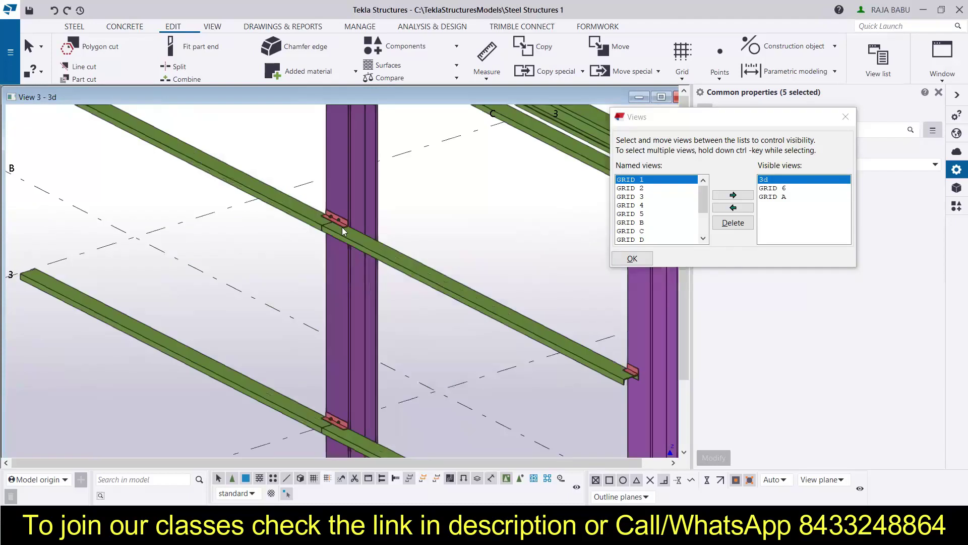
pyautogui.scroll(-2, 347, 276)
pyautogui.moveTo(347, 277); pyautogui.dragTo(355, 188, button='middle')
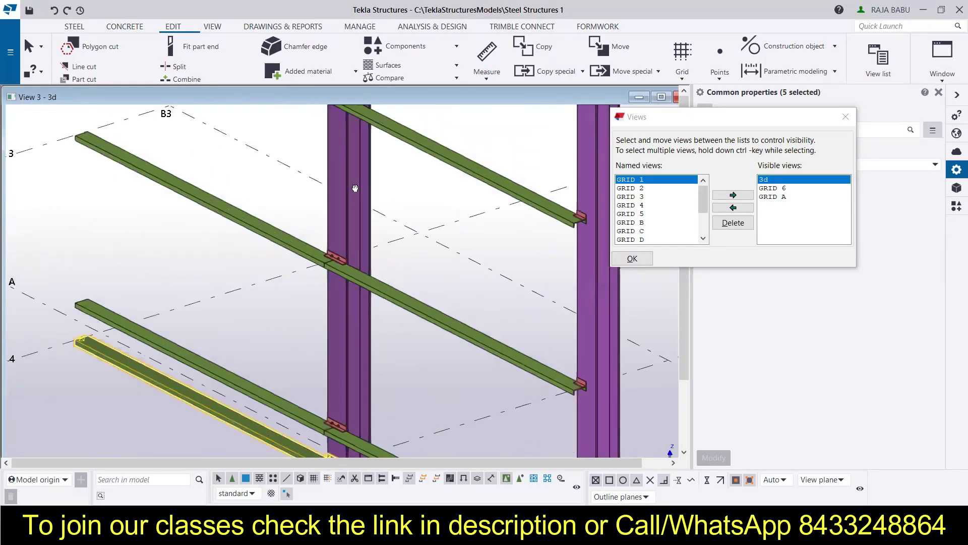